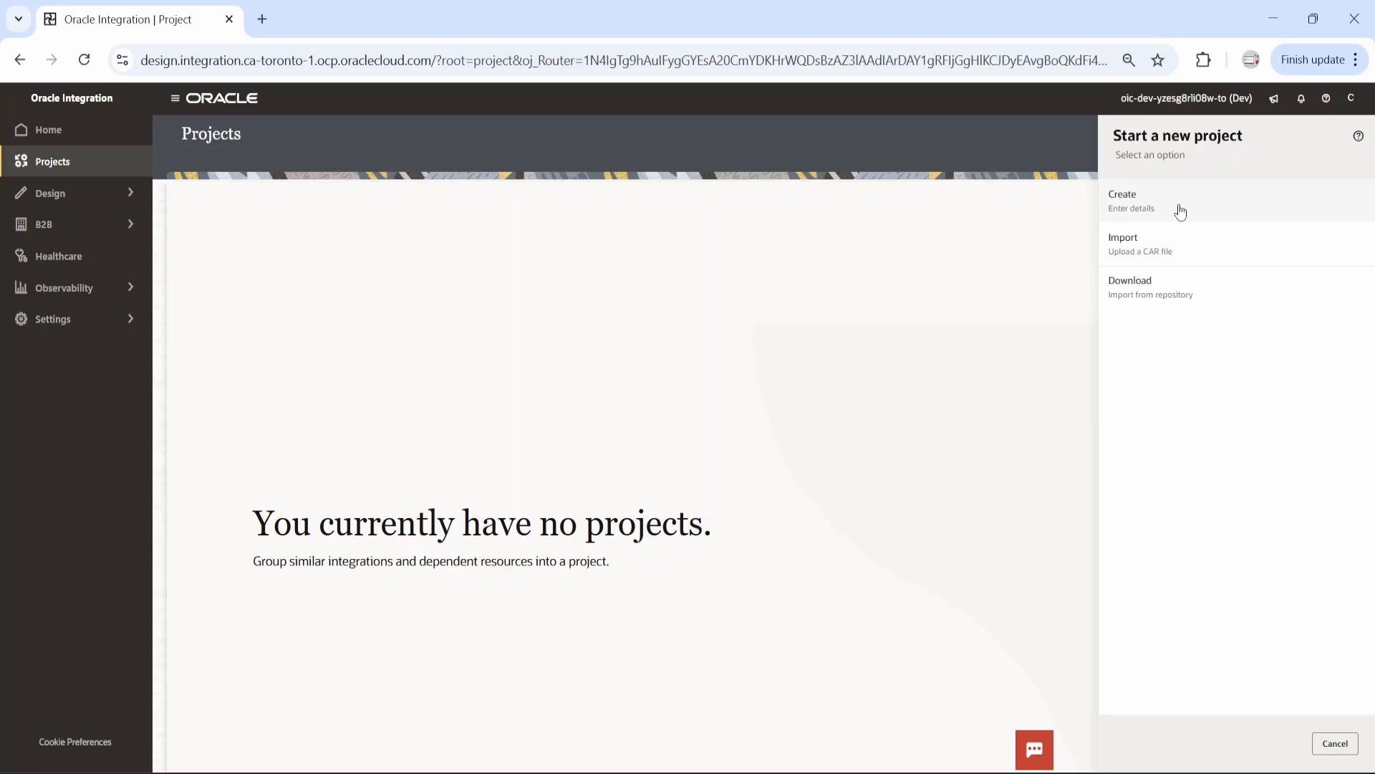
Create a new project named DemoFirstProject from scratch and open it
click(1180, 215)
click(1180, 206)
text(DemoProje)
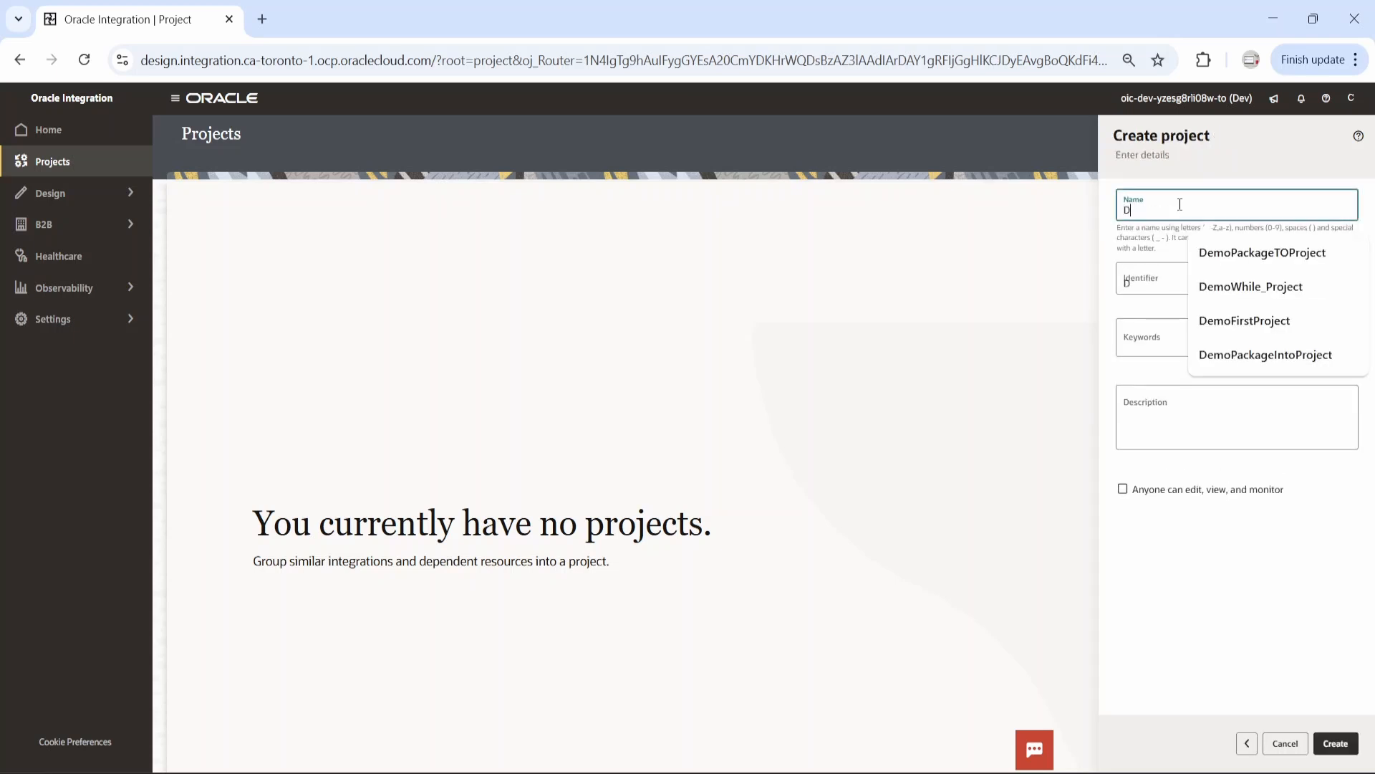
key(BackSpace)
key(BackSpace)
key(BackSpace)
key(BackSpace)
key(BackSpace)
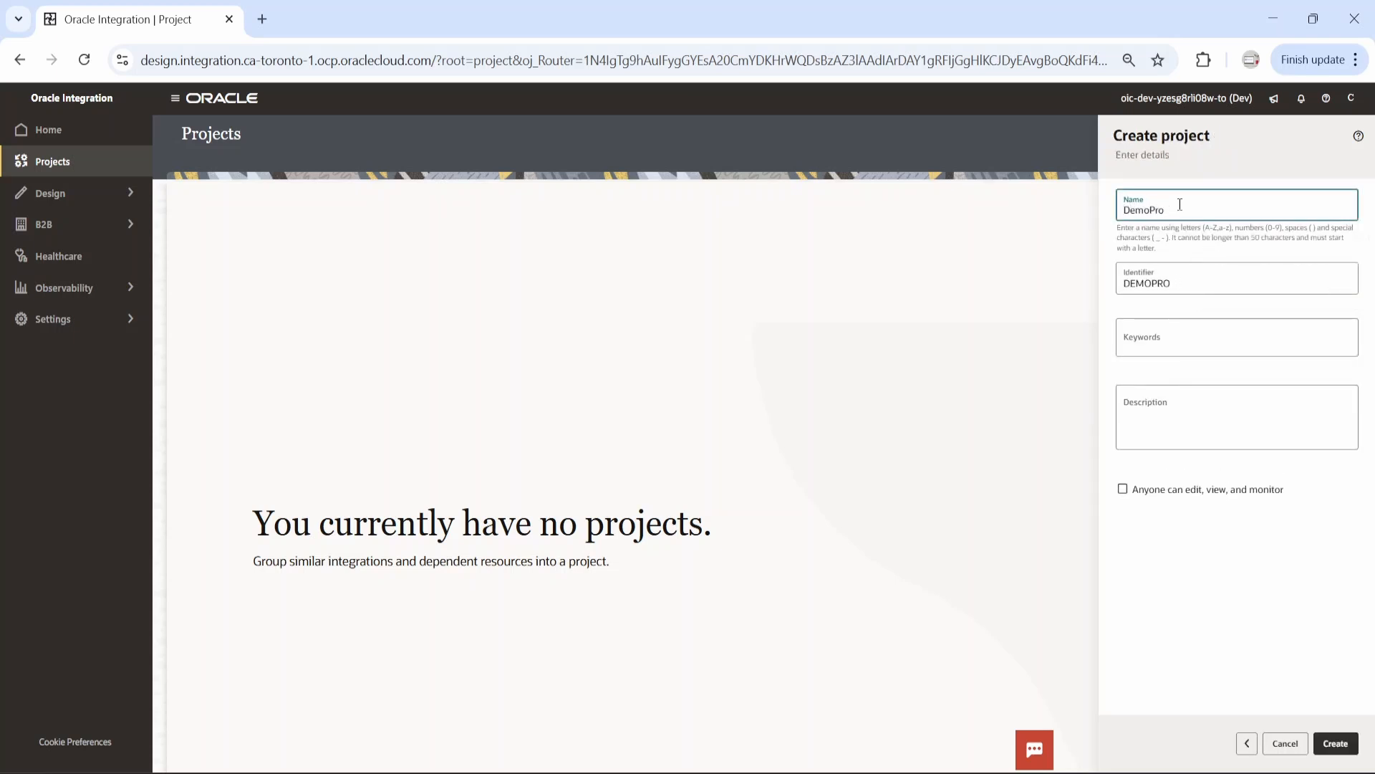
text(FirstP)
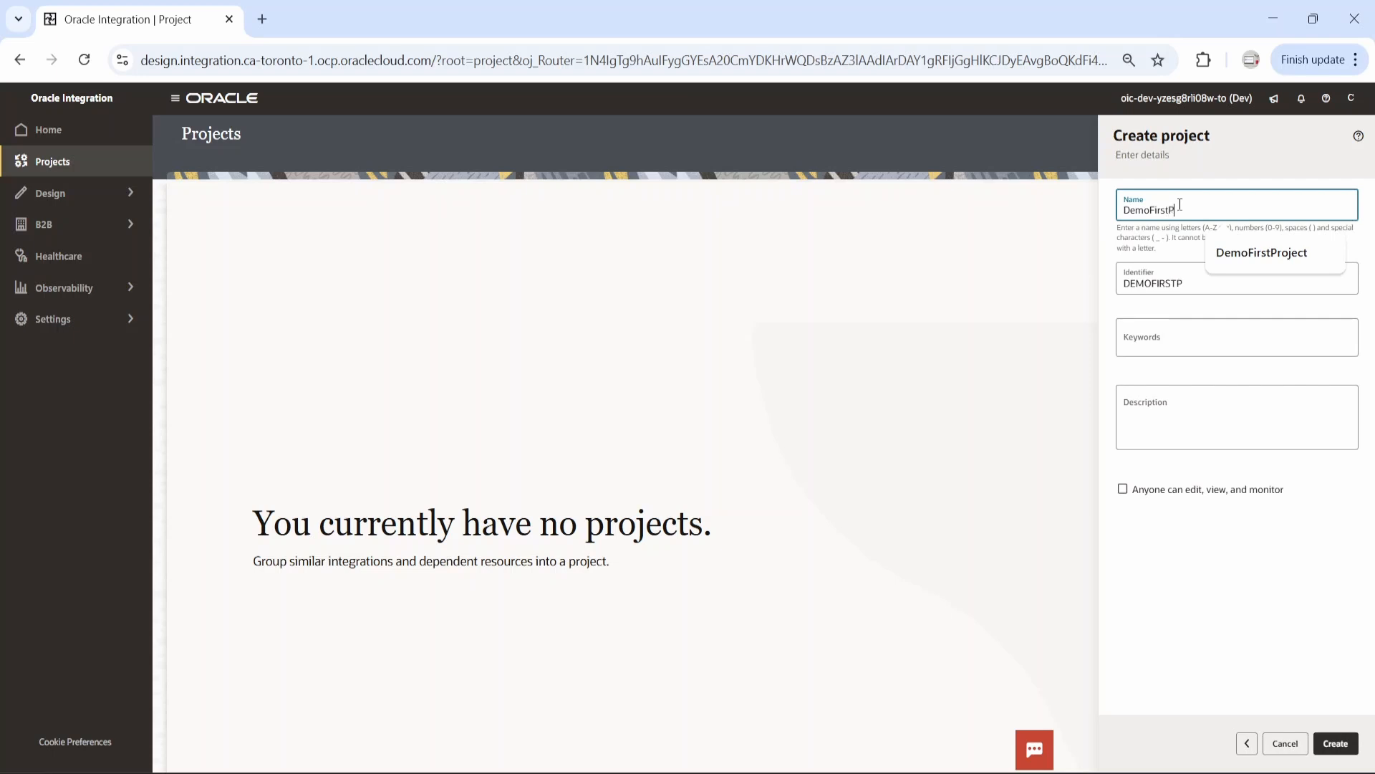
text(roject)
double_click(1183, 213)
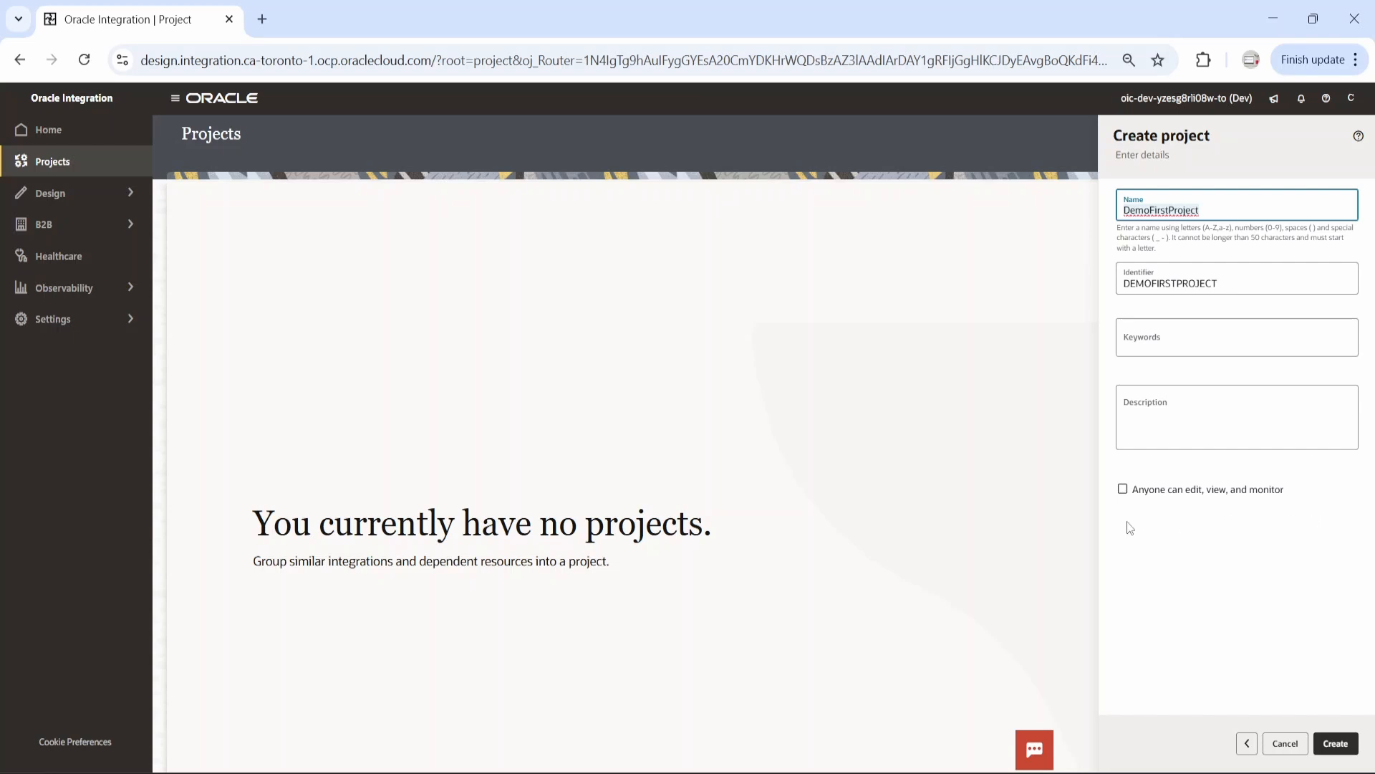
click(1341, 747)
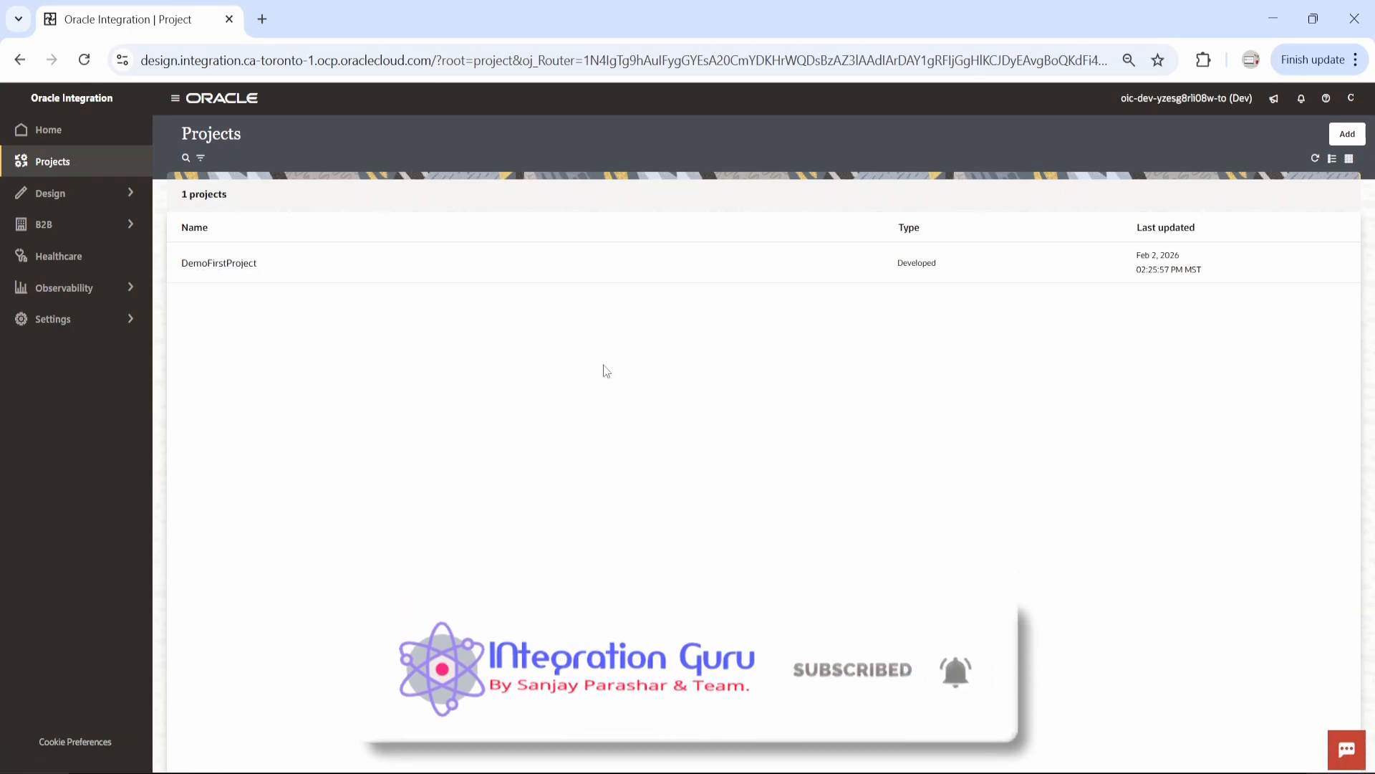
click(208, 264)
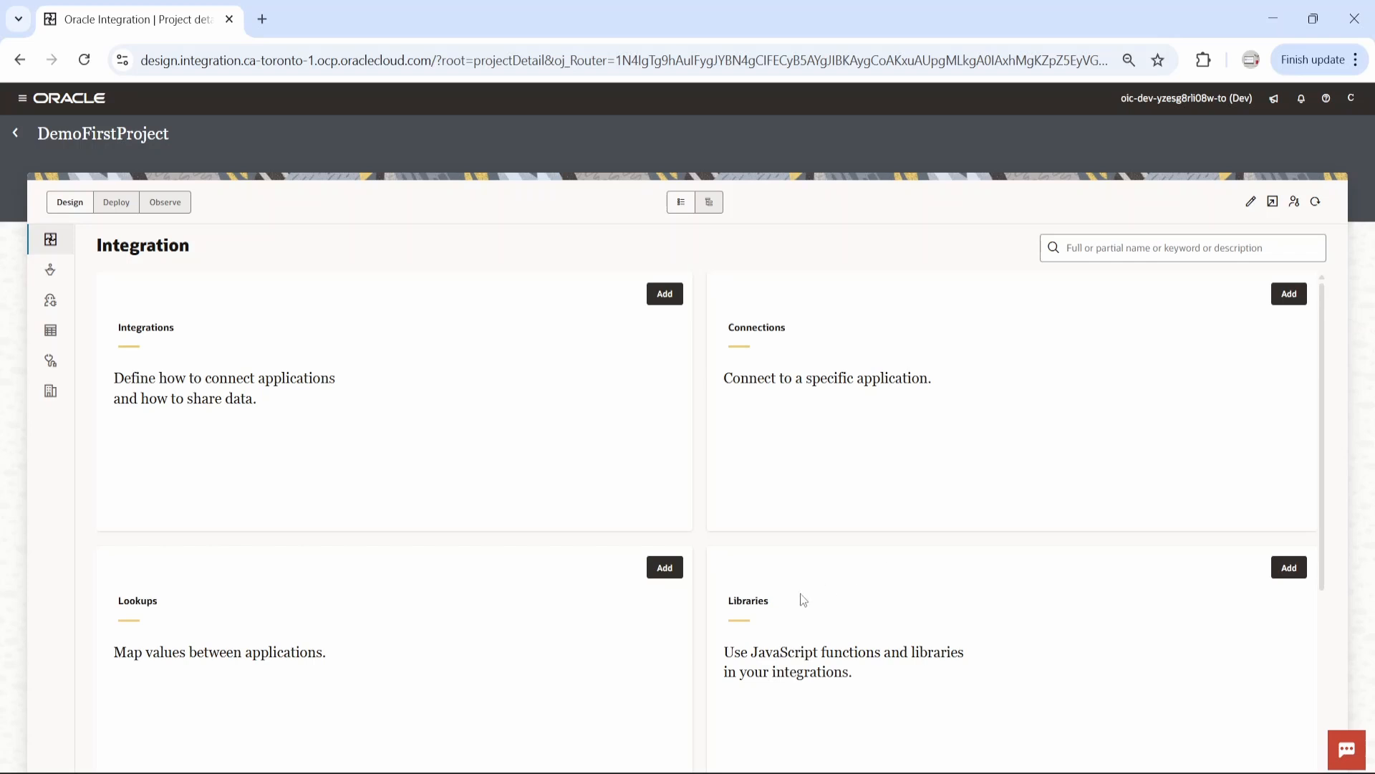
Examine the project's Design, Deploy and Observe areas, including its component types, integrations, instances and subscriptions
scroll(399, 537, down, 4)
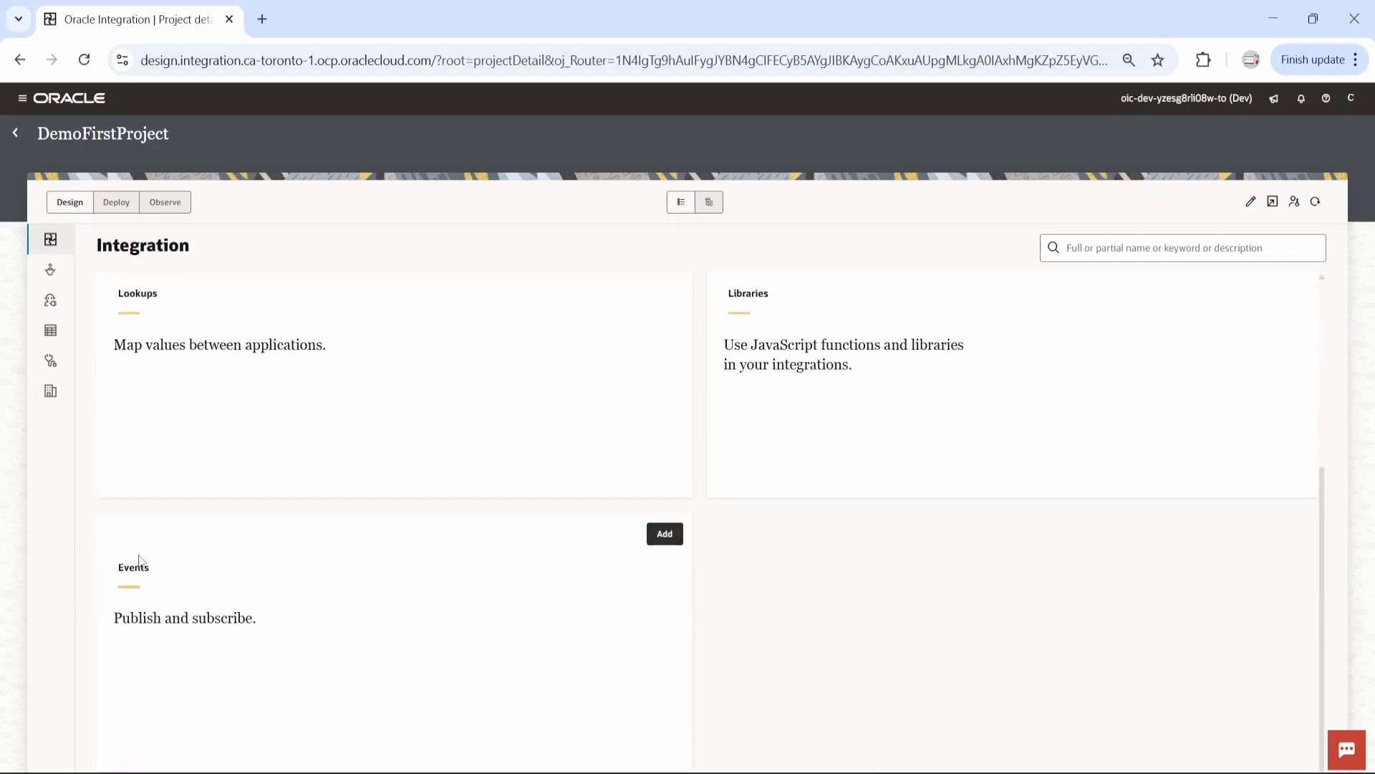
scroll(123, 561, up, 4)
click(116, 203)
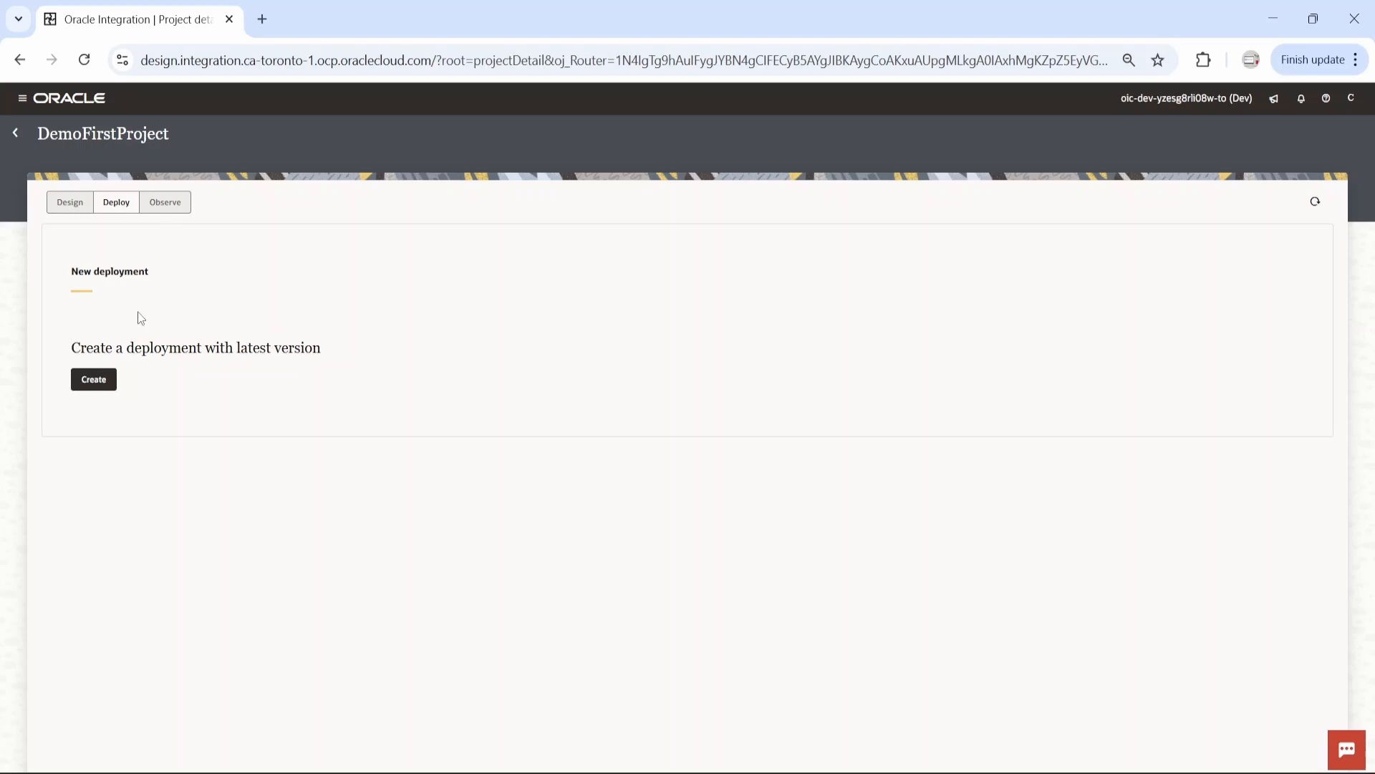
click(168, 205)
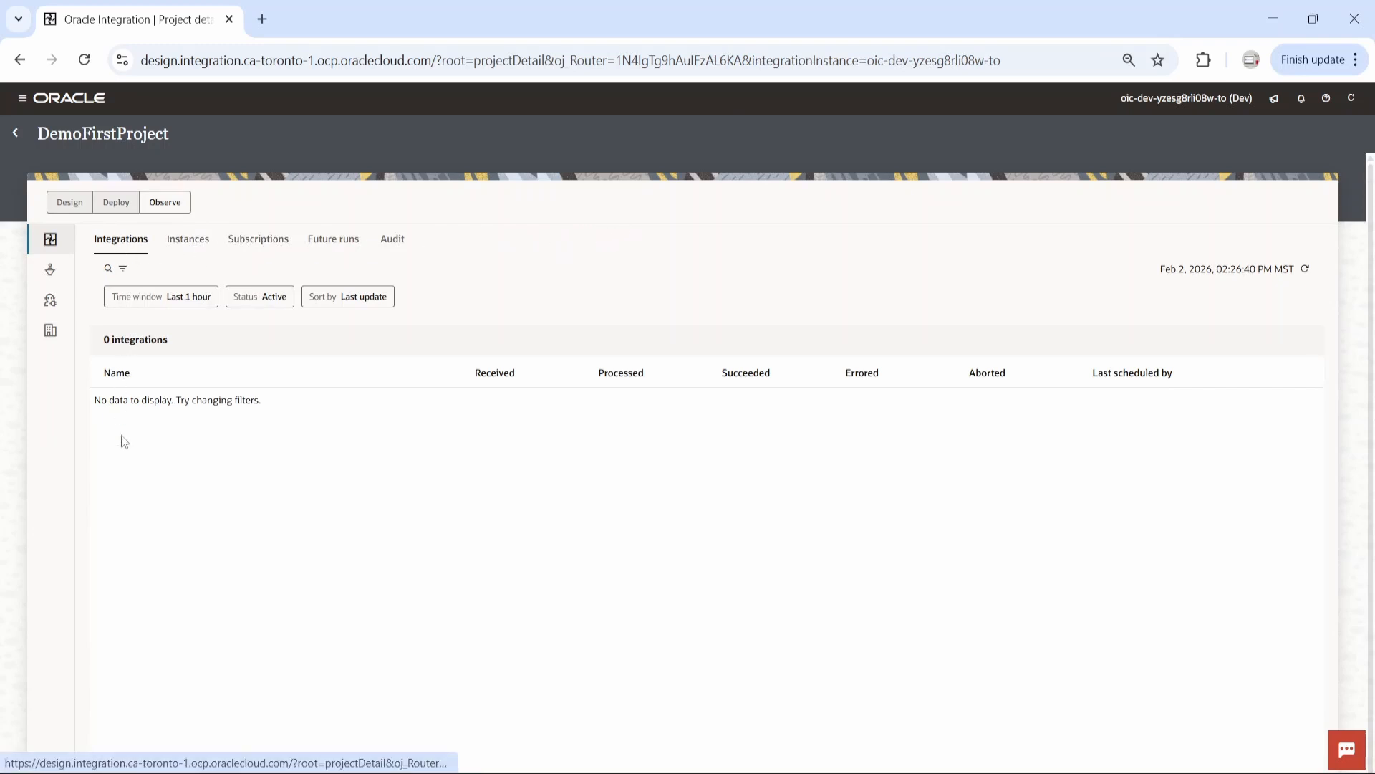
click(189, 245)
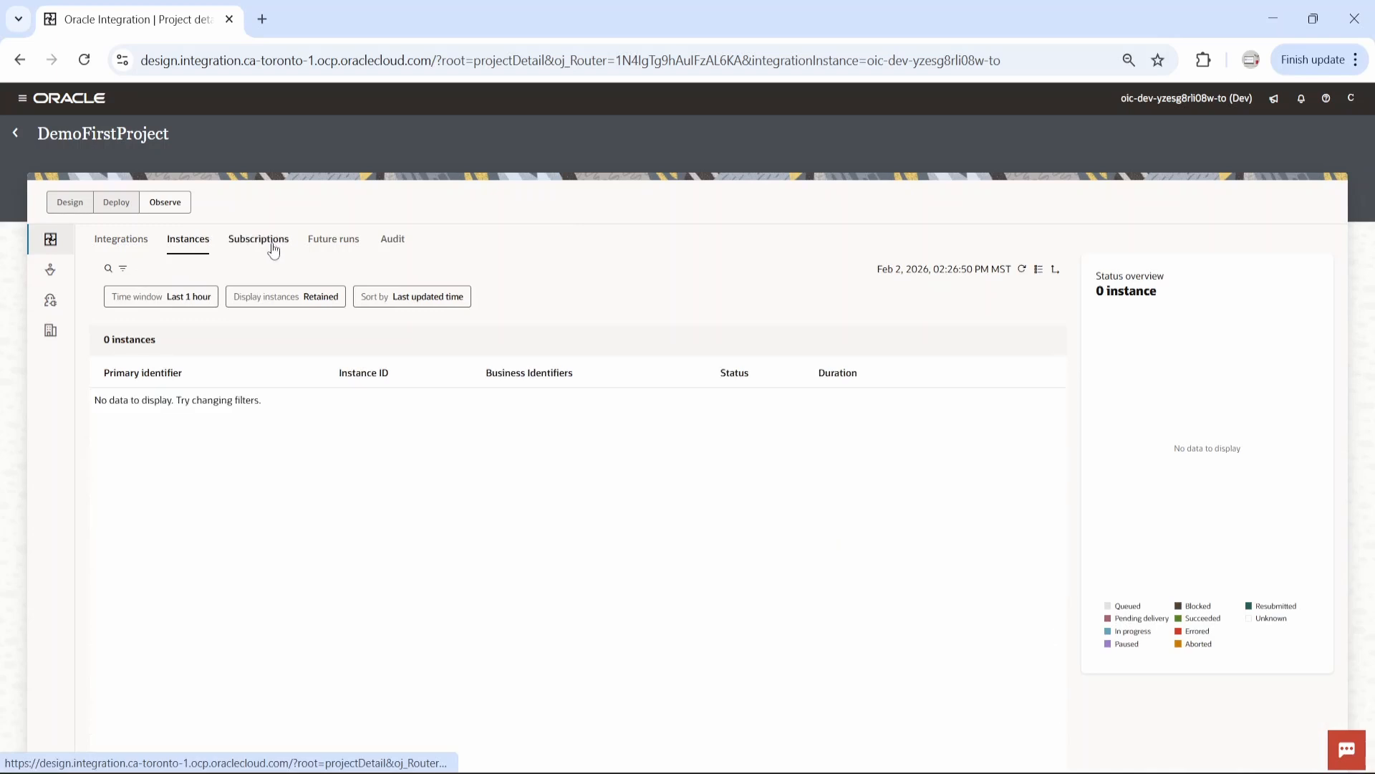
click(269, 246)
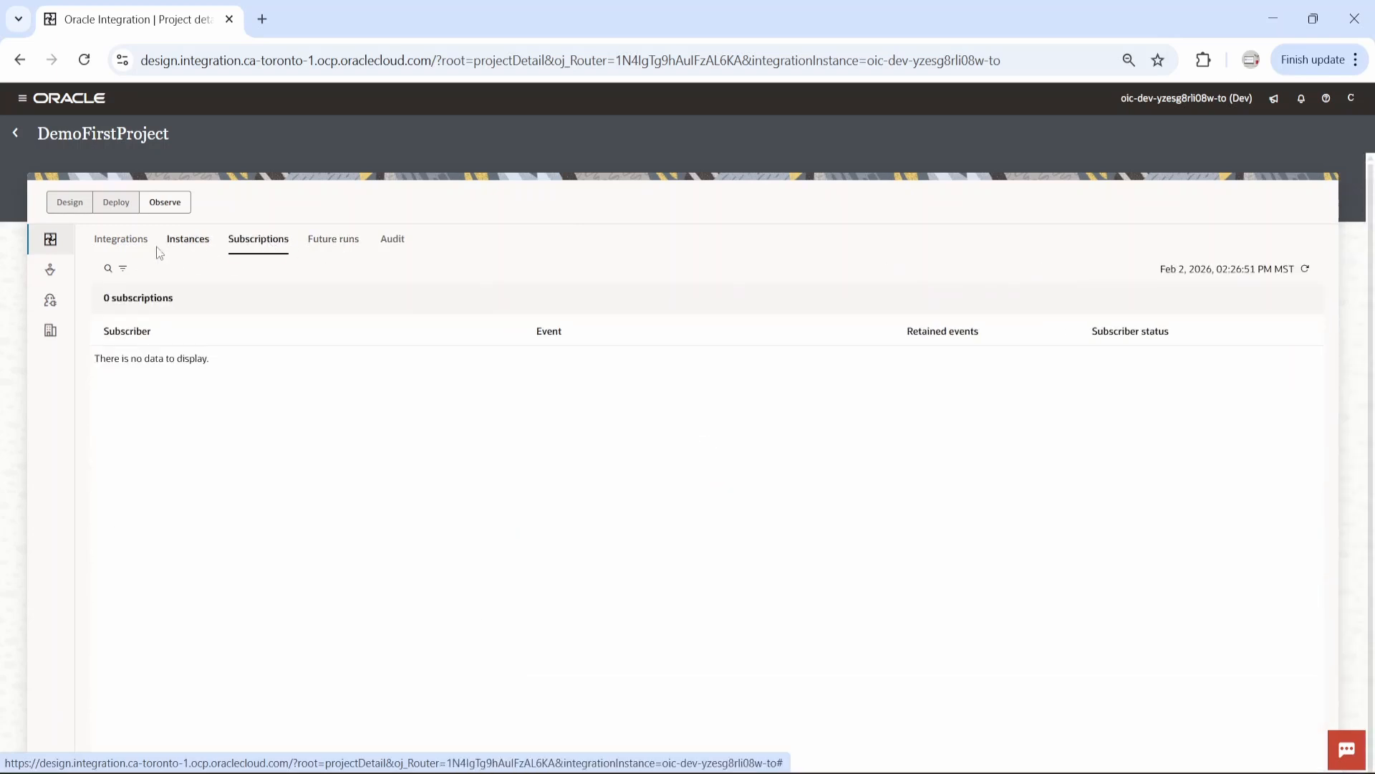
click(123, 245)
click(70, 203)
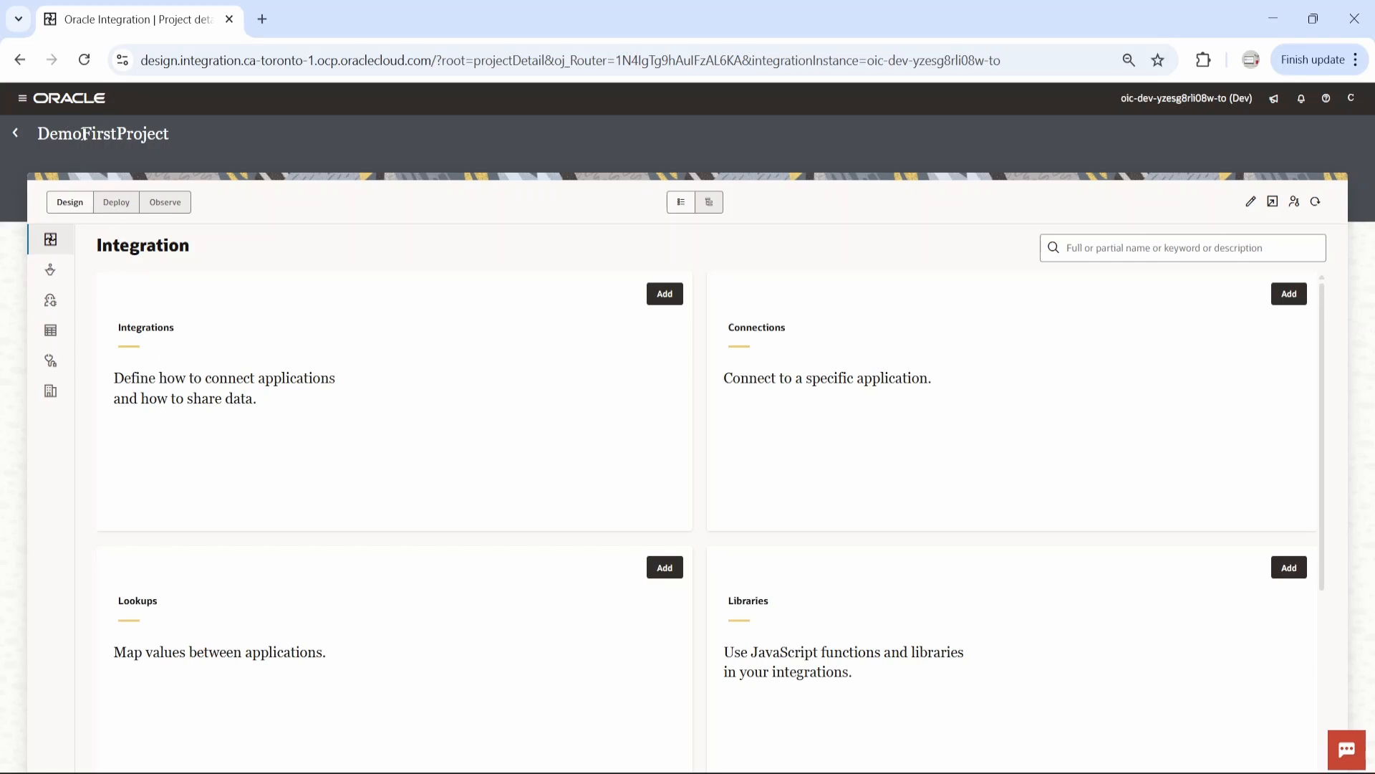
Create an application integration named DemoFirstProjectIntegration in the project
click(665, 294)
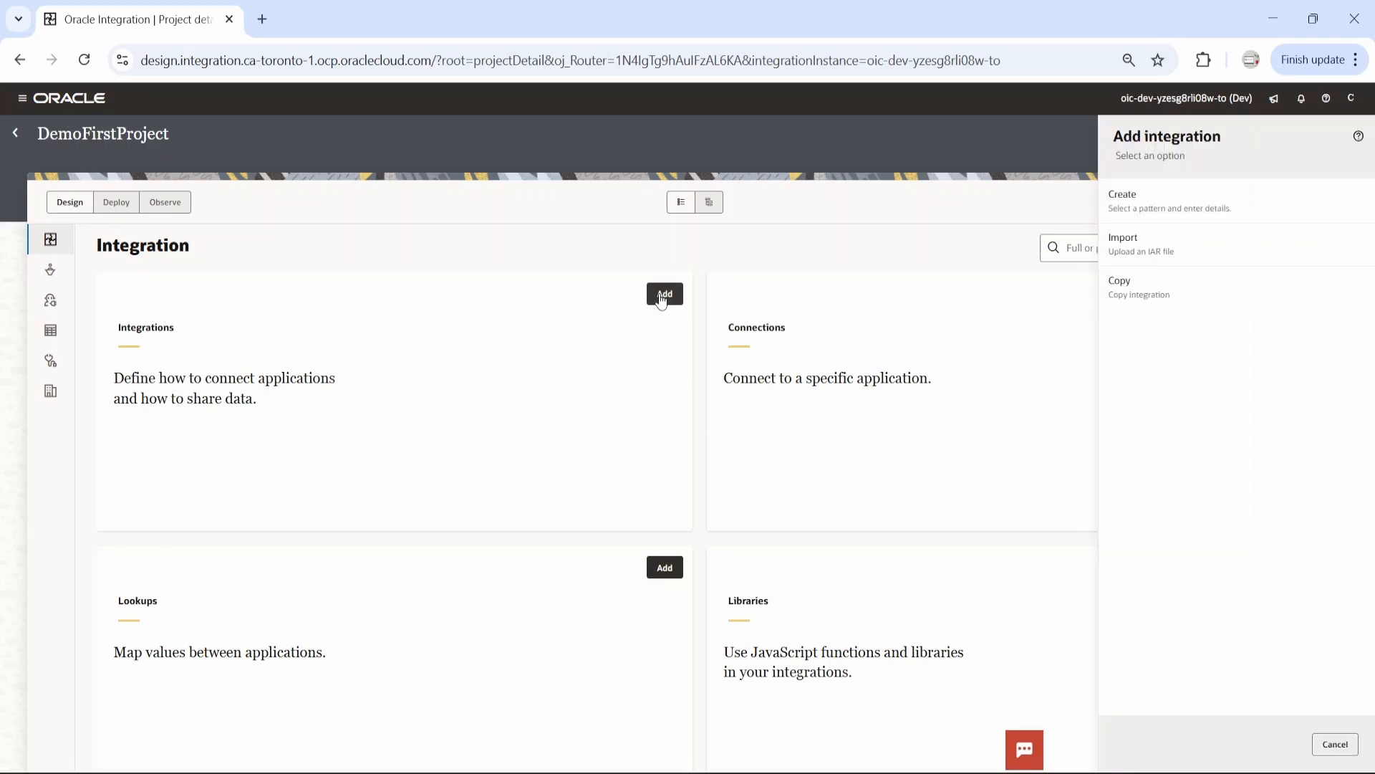
click(1162, 209)
click(1182, 221)
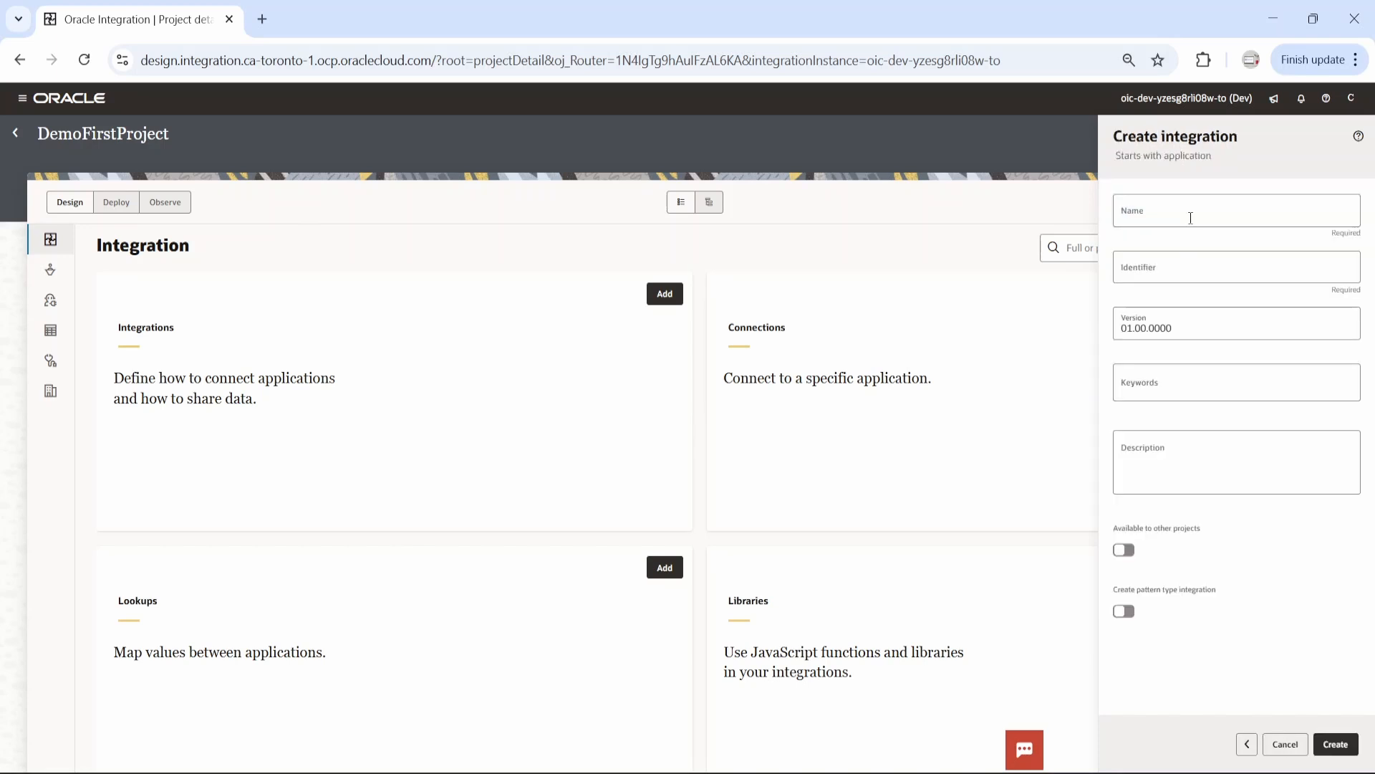
click(1171, 215)
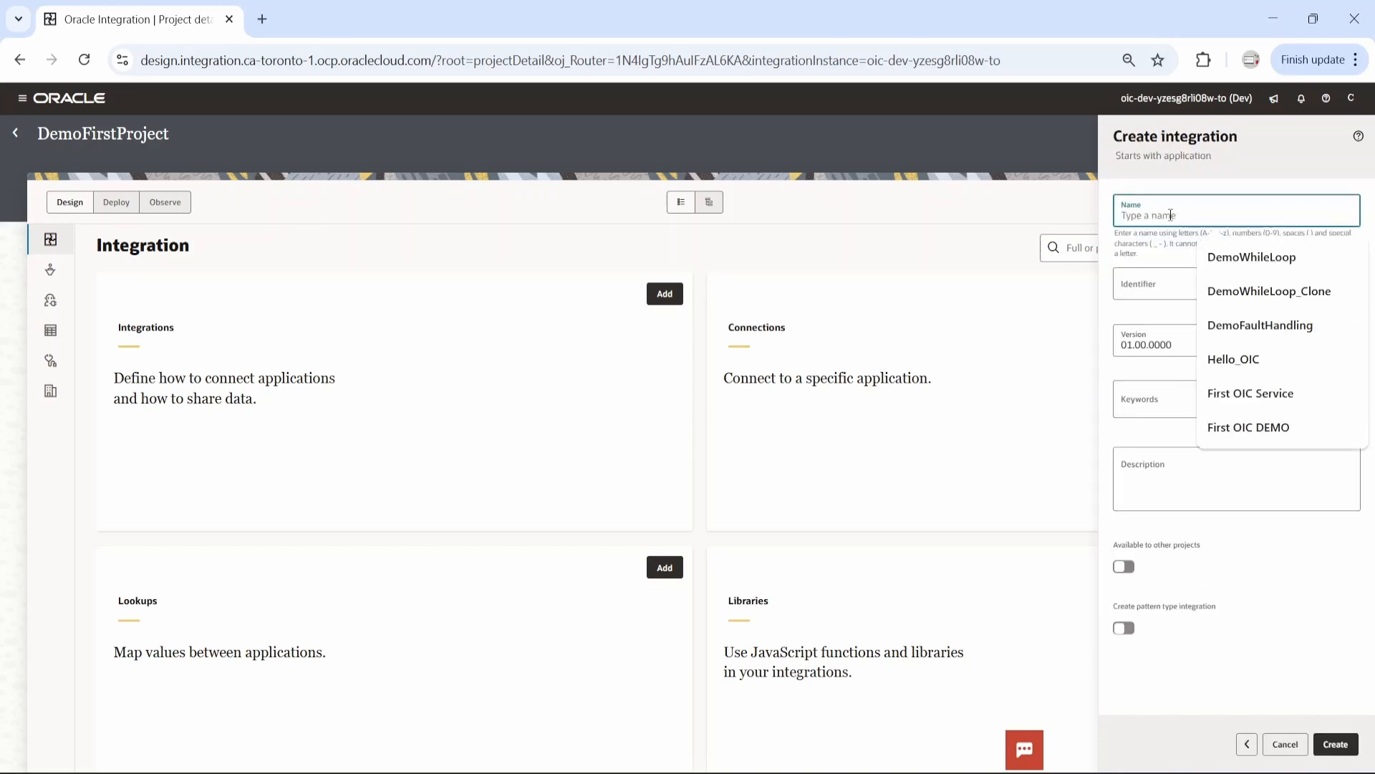
text(DemoFir)
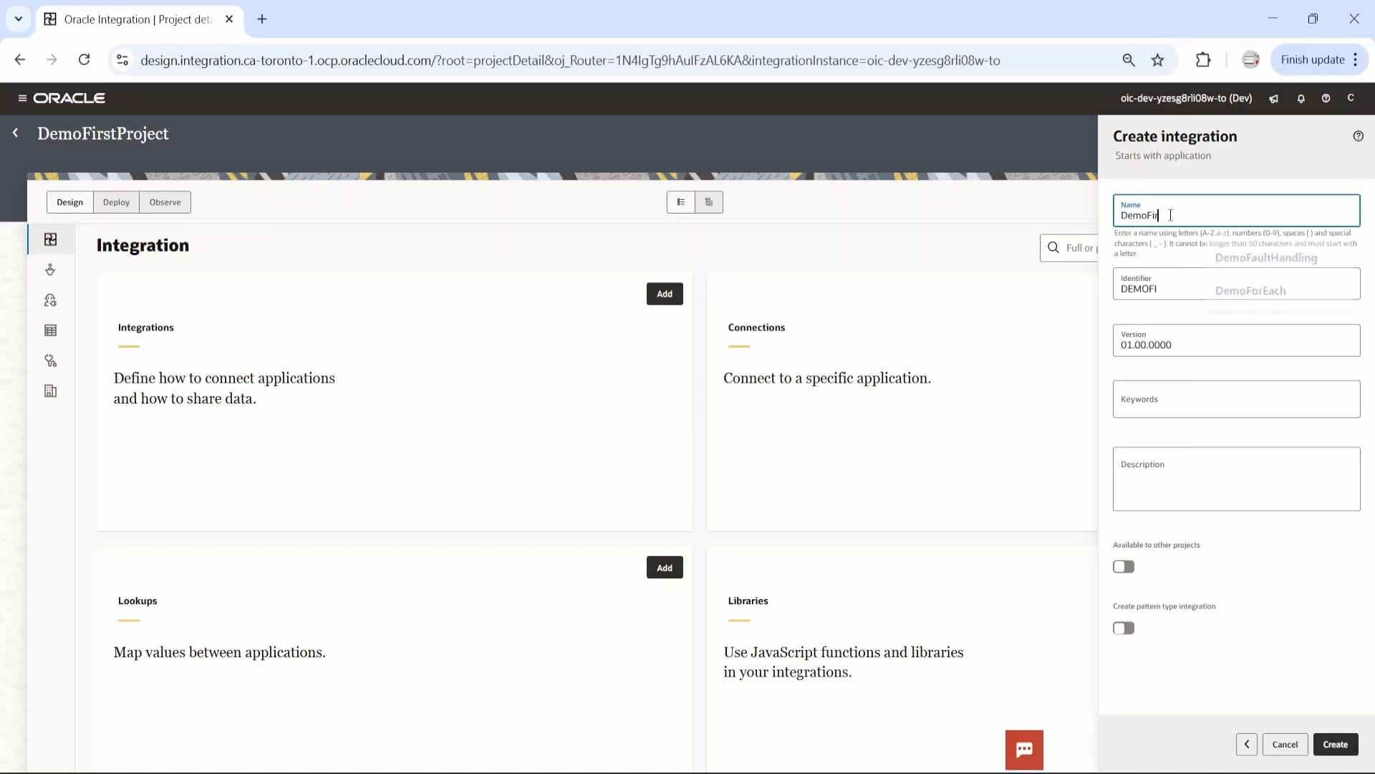
text(stProject)
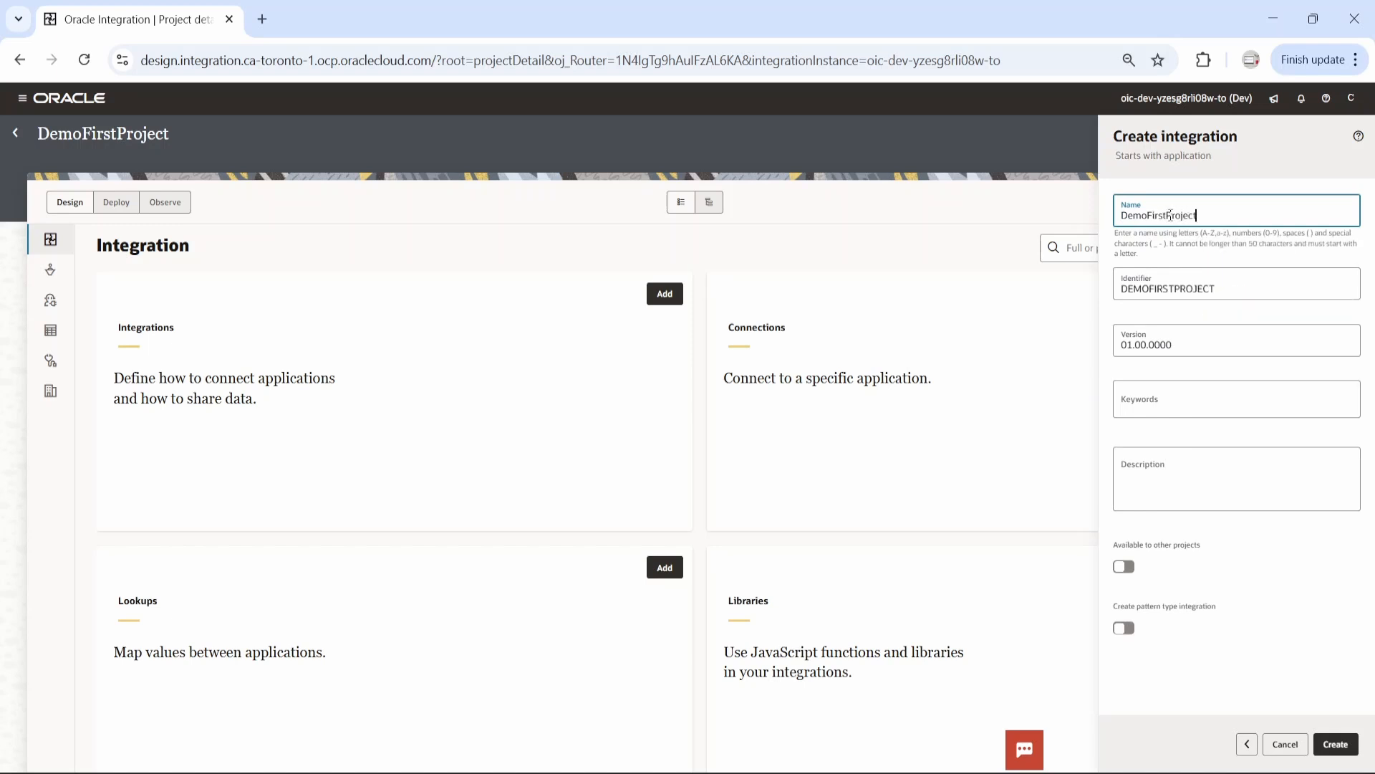
text(Integration)
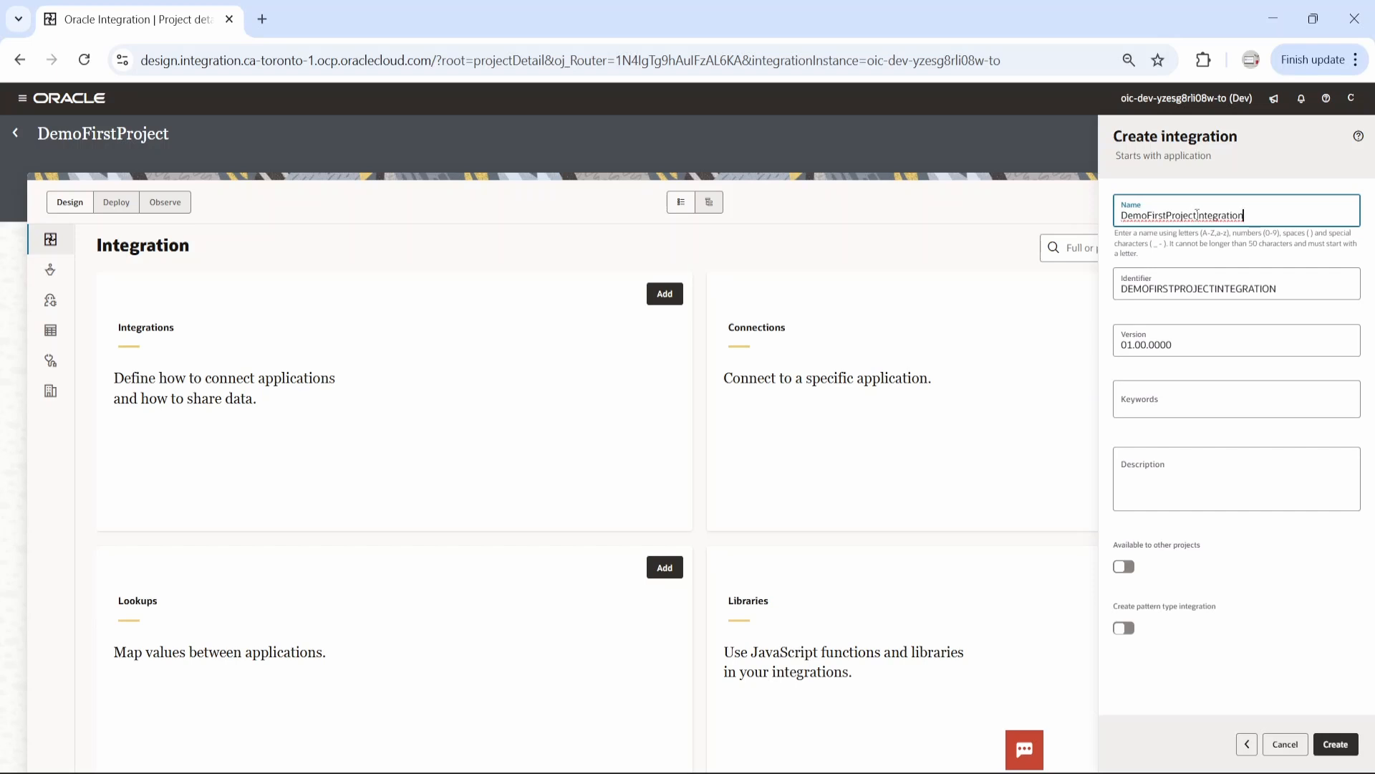
click(1337, 745)
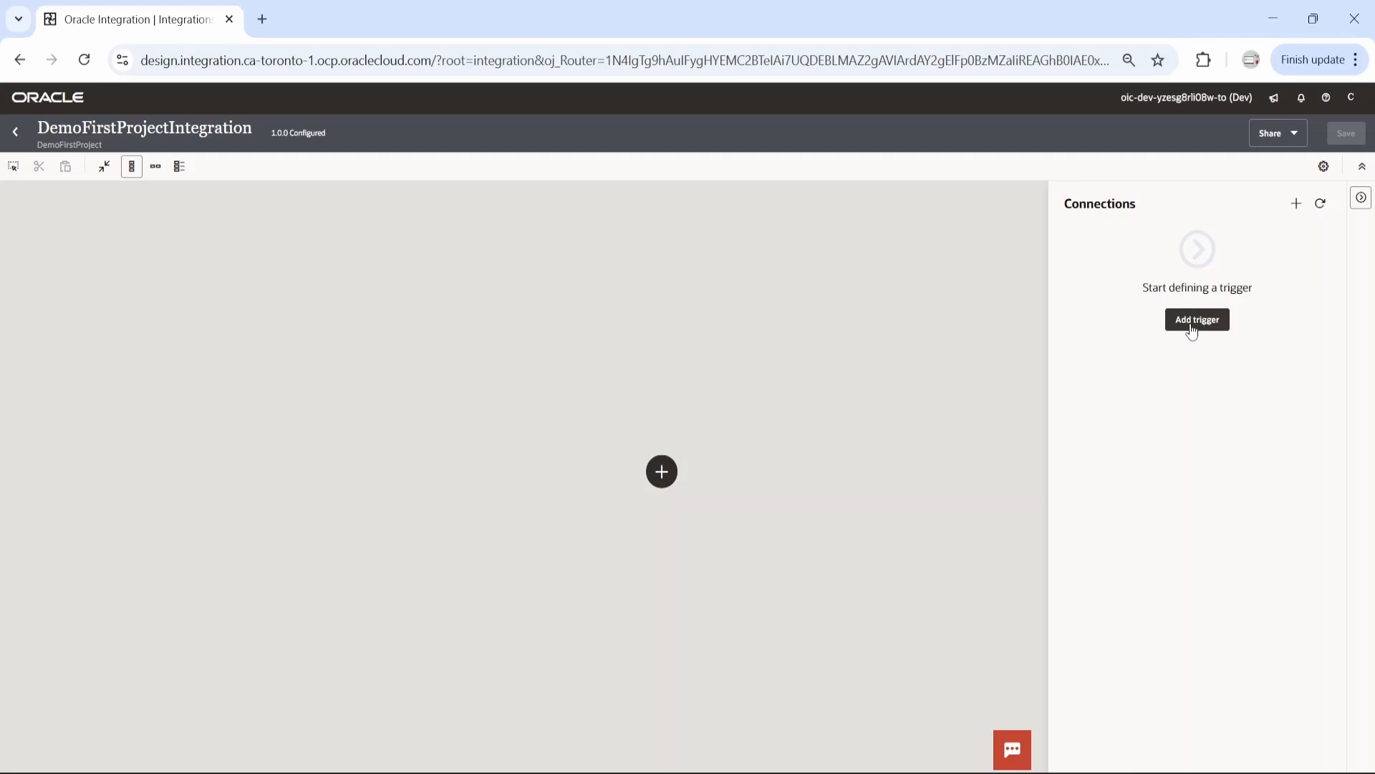
Start a new connection for the integration based on the REST adapter
click(1297, 206)
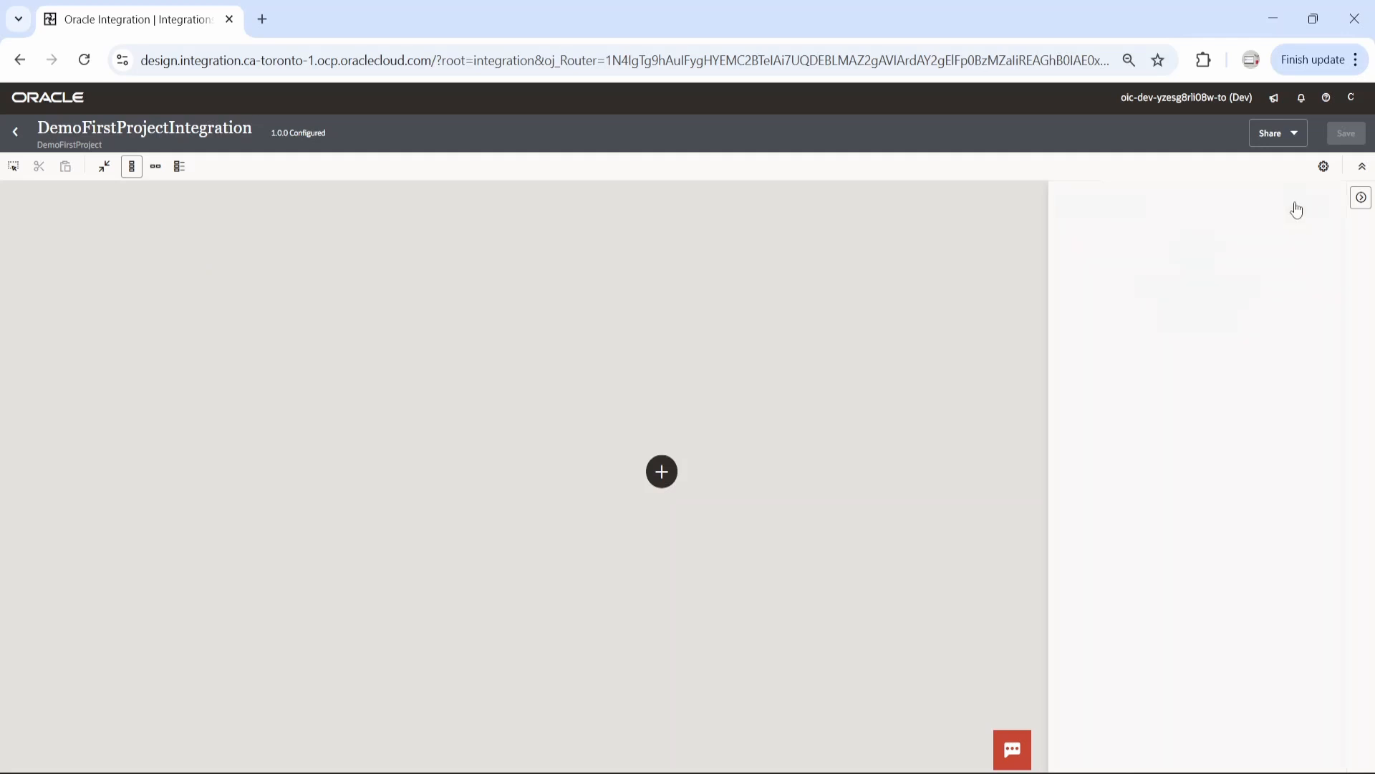
click(1131, 279)
text(R)
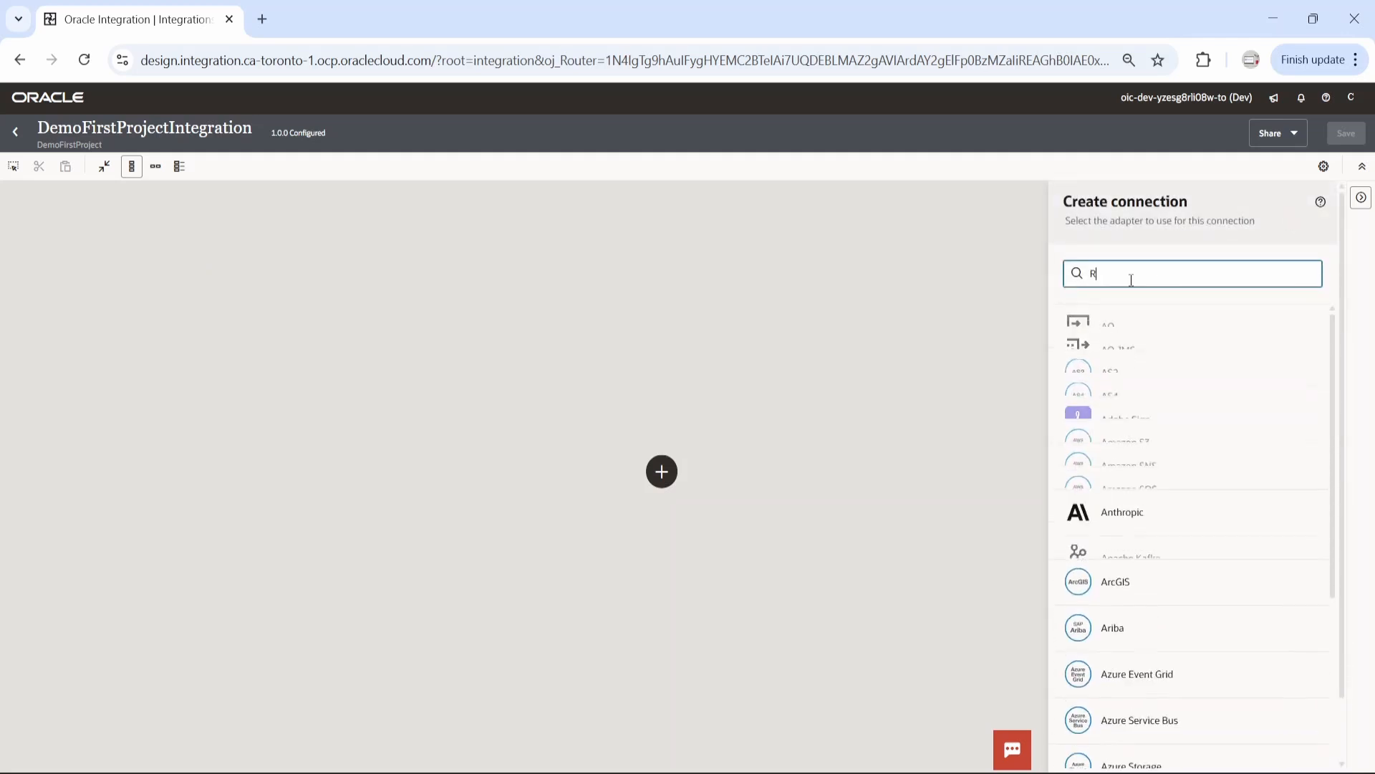
text(EST)
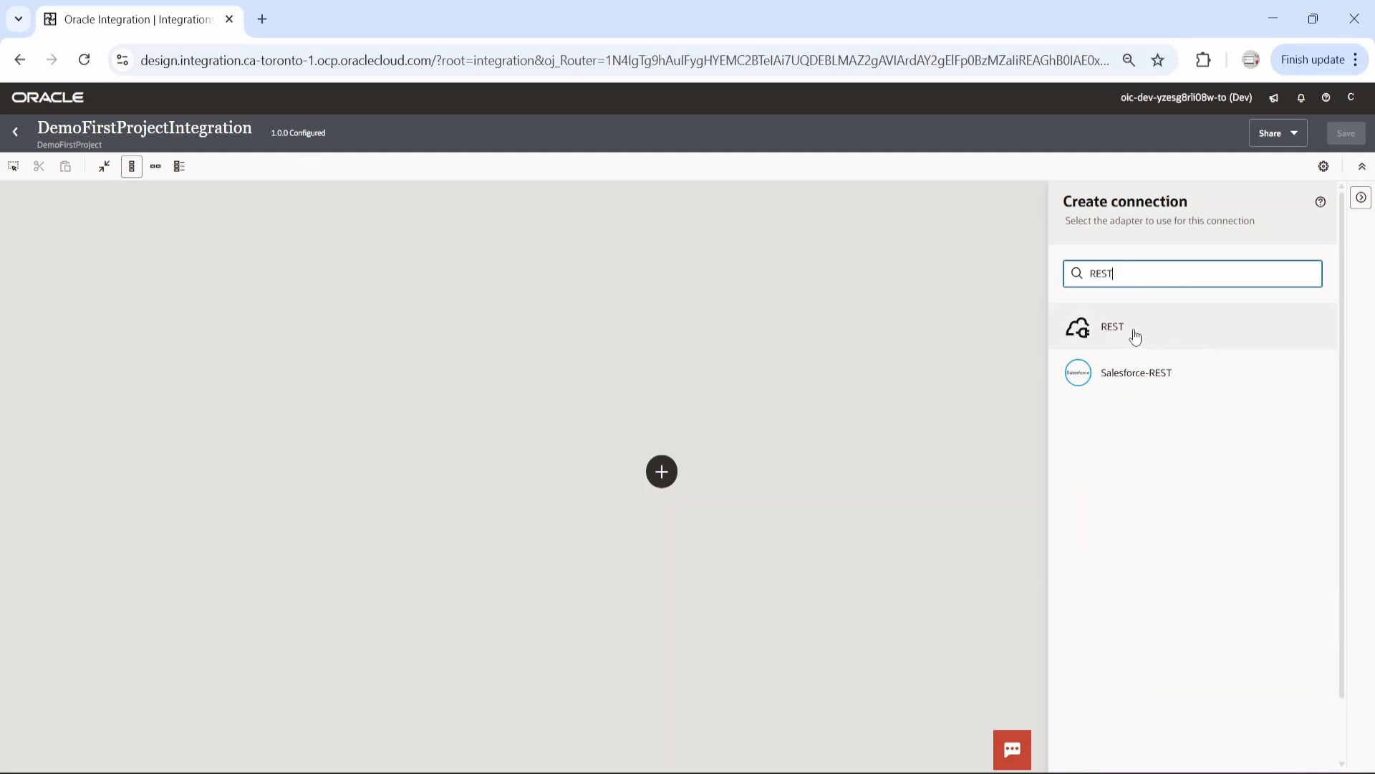
click(1135, 334)
Name the REST connection DemoFirstProjectIntegration and set its role to Trigger
click(1126, 285)
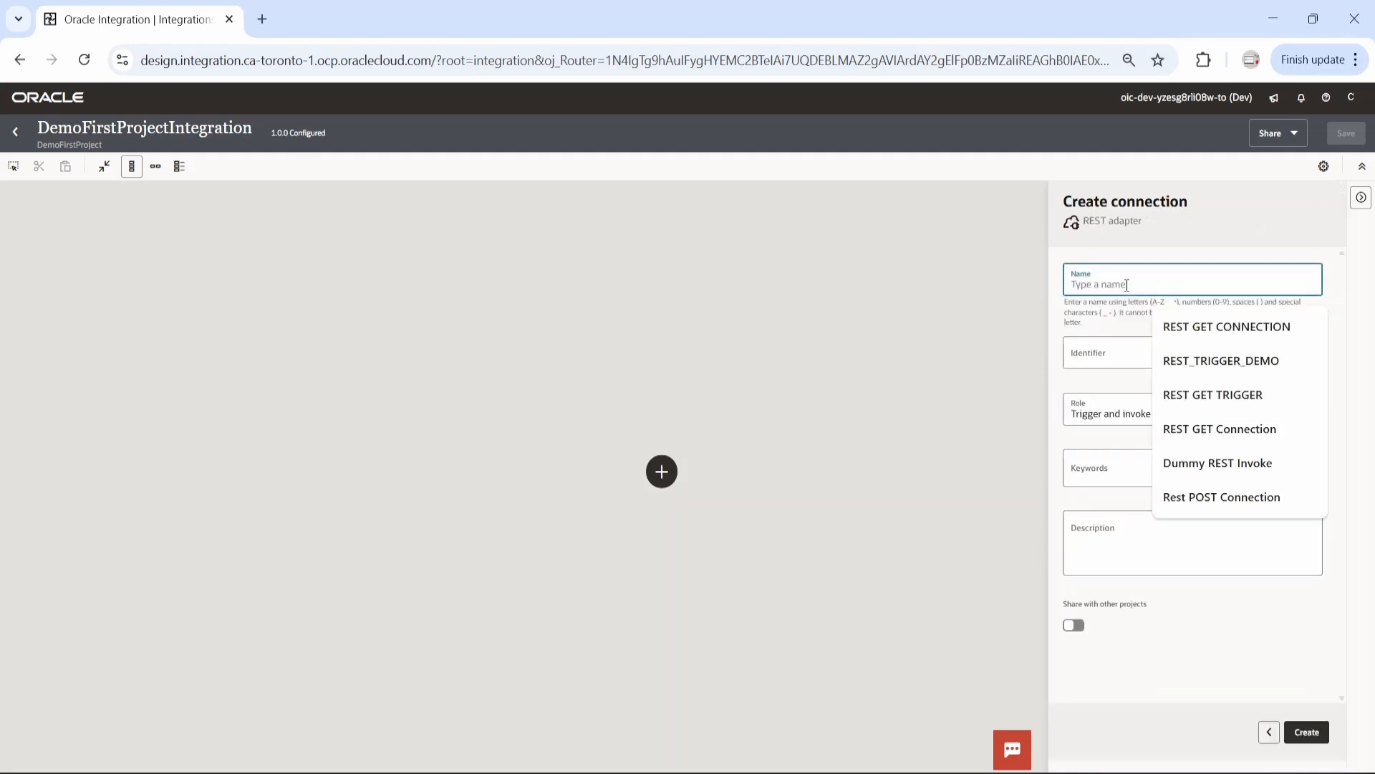
text(DemoFirstProjectIntegration)
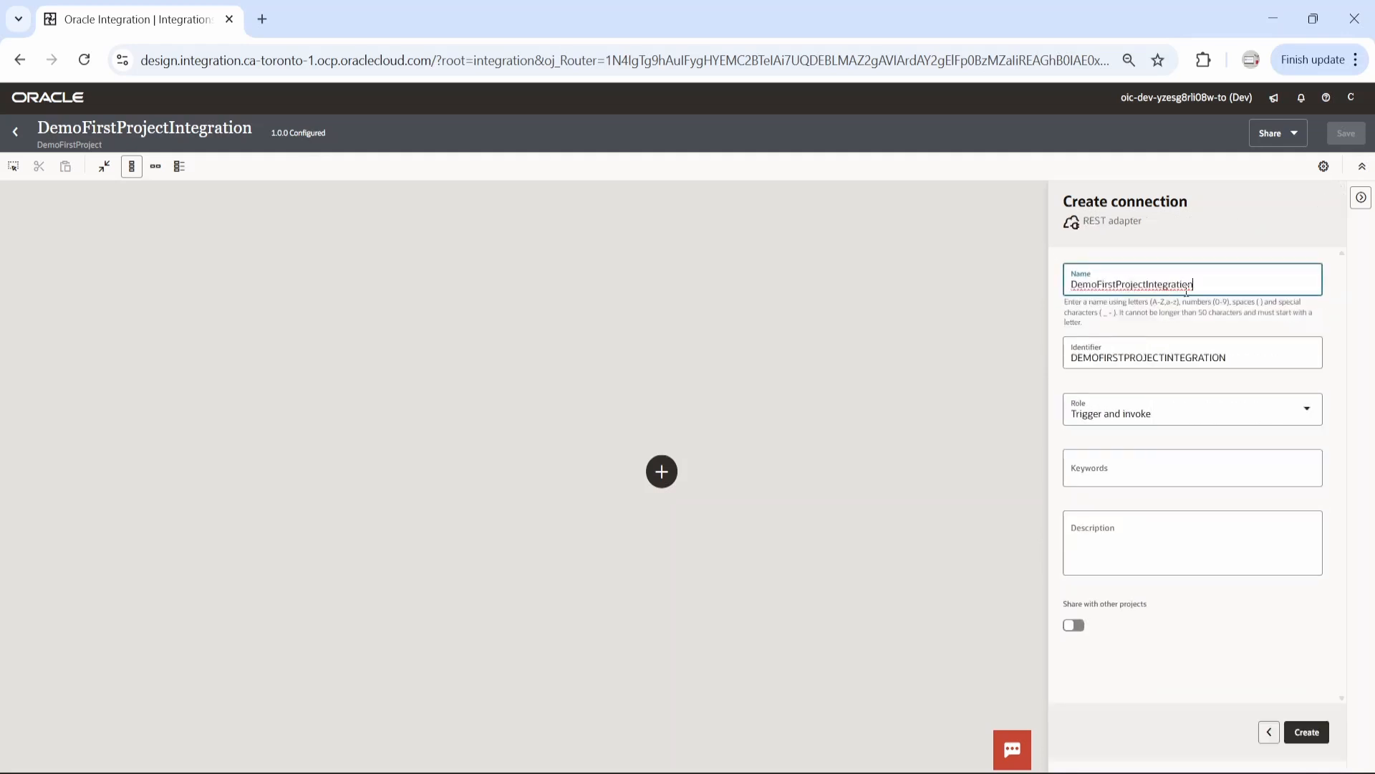
click(1306, 409)
click(1102, 452)
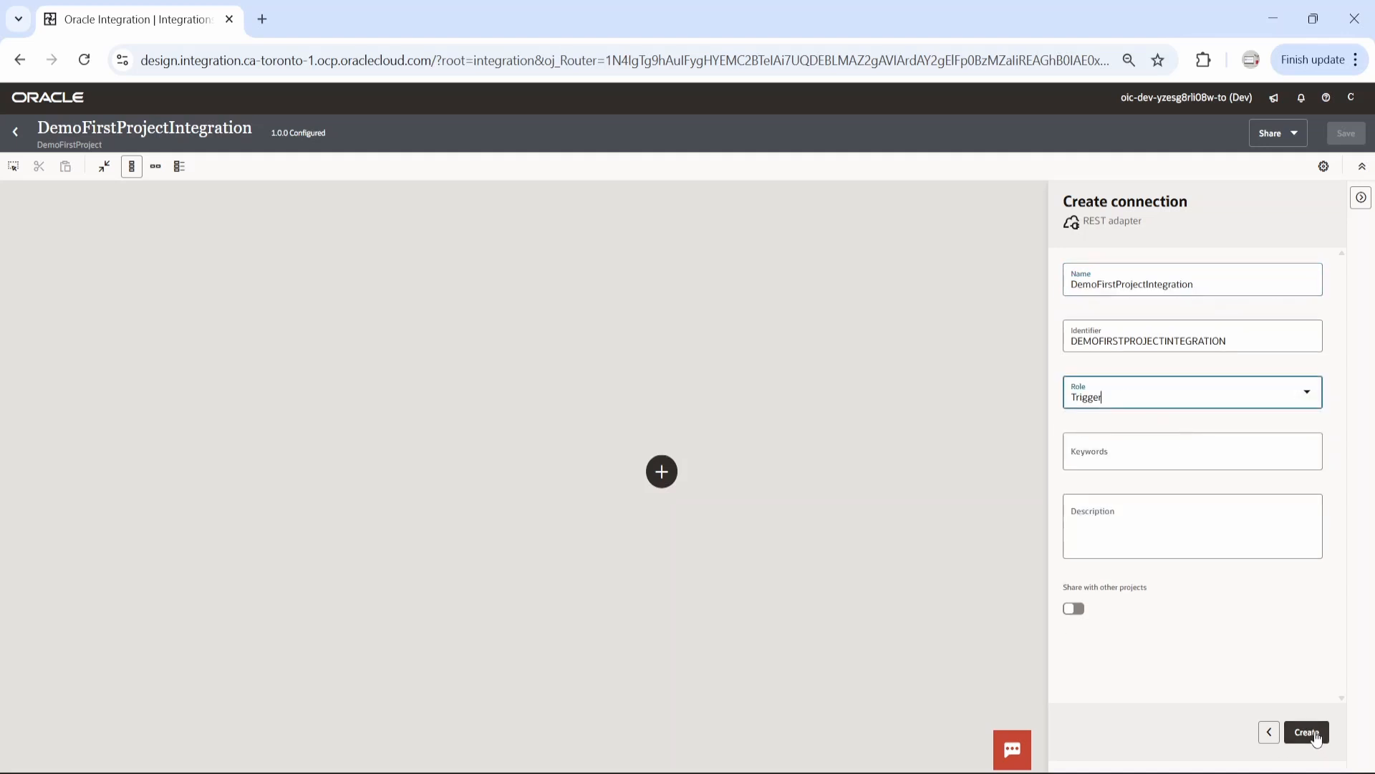
Rename the connection to DemoFirstProjectConnection_REST_Trigger and create it
click(1210, 287)
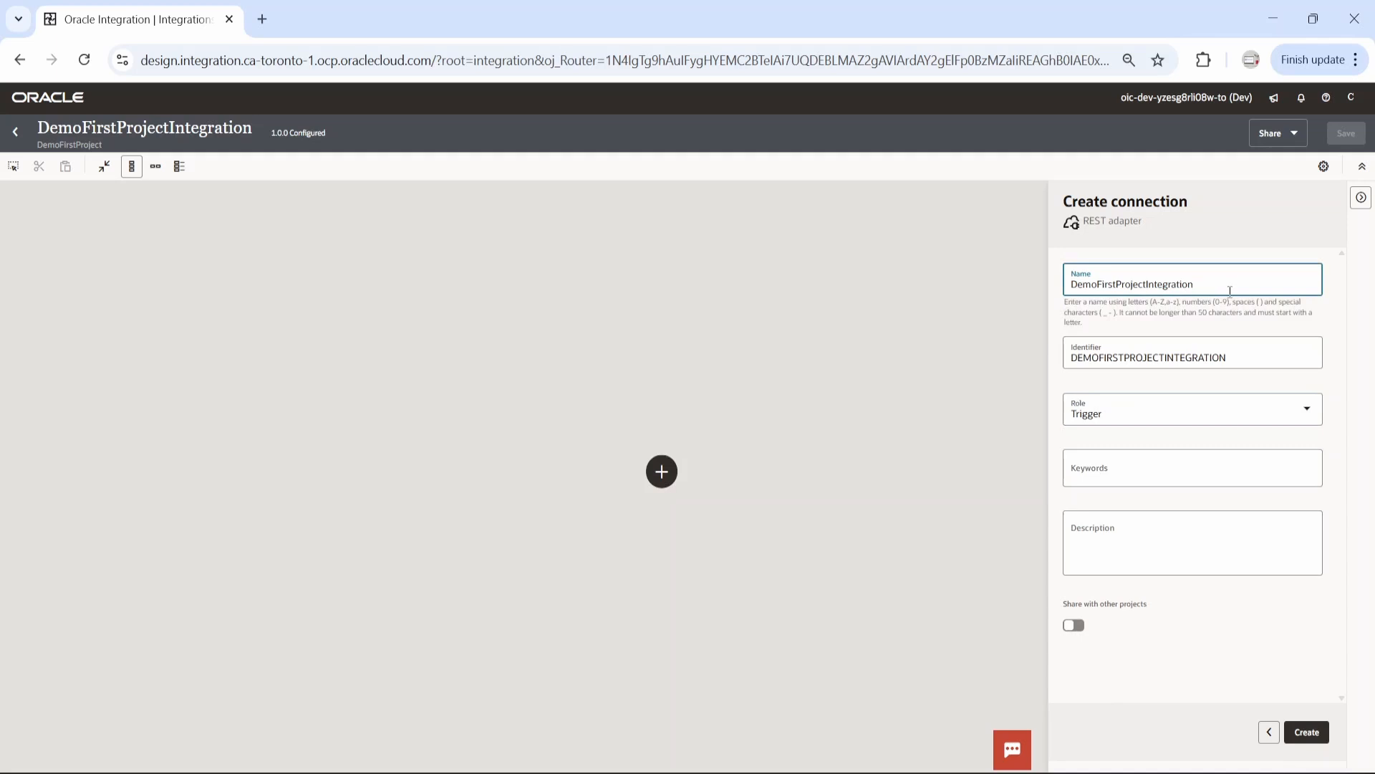
text(_Connection)
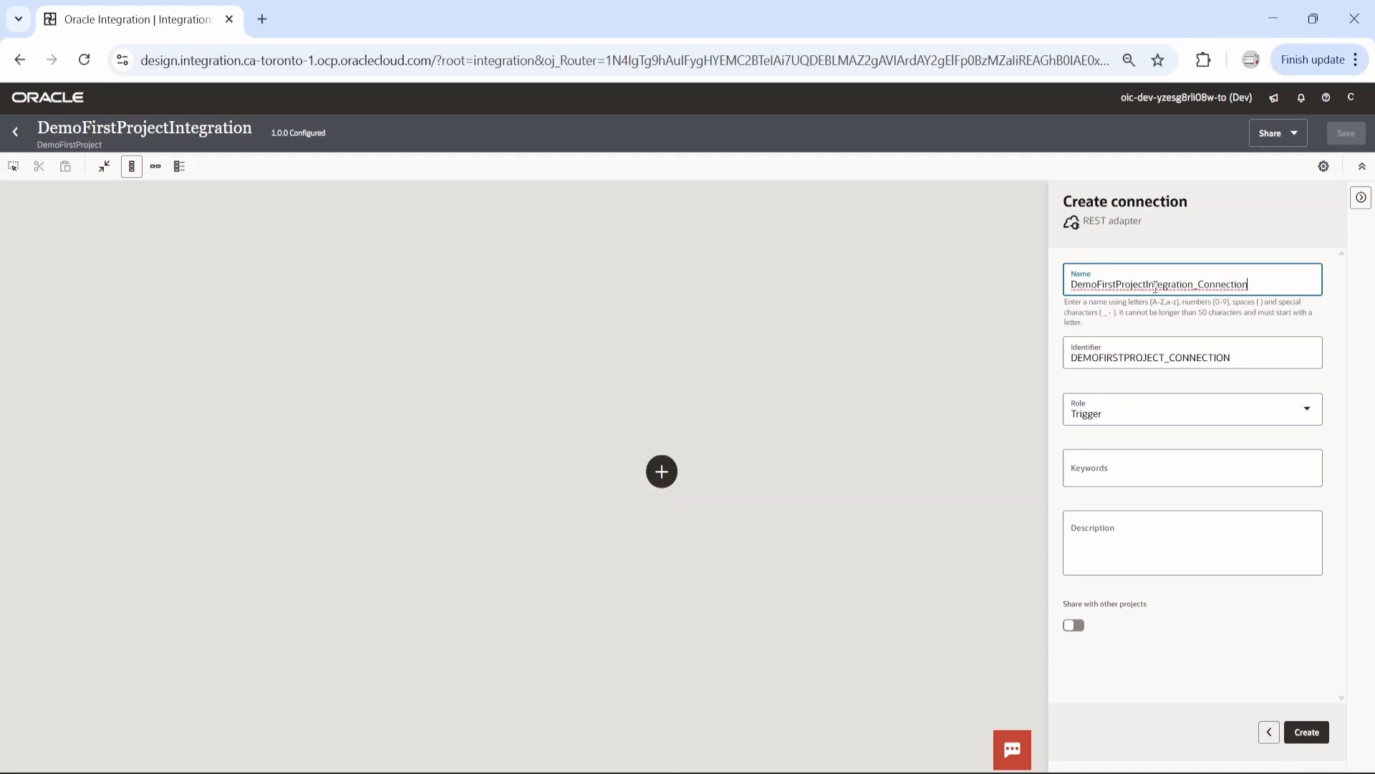
drag(1147, 284, 1200, 285)
key(BackSpace)
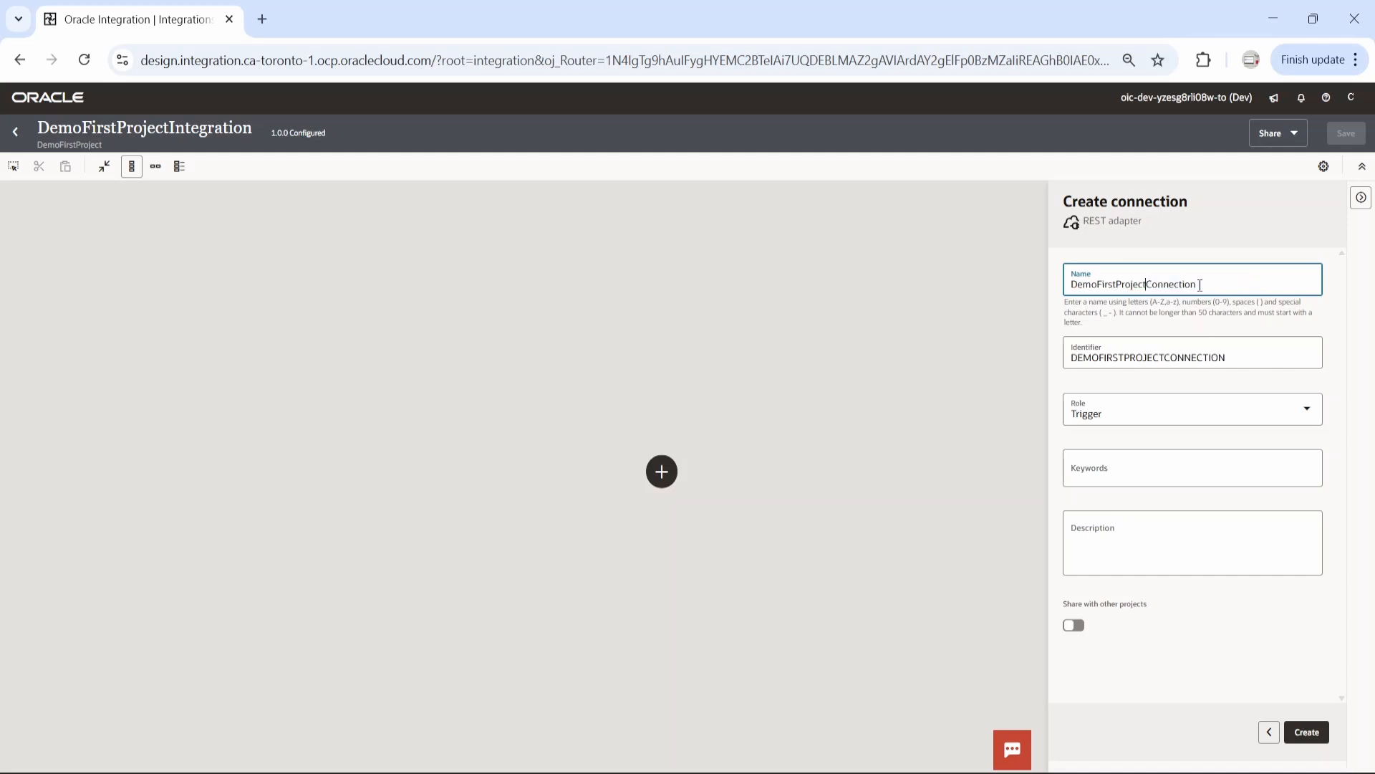
text(_REST_Trigger)
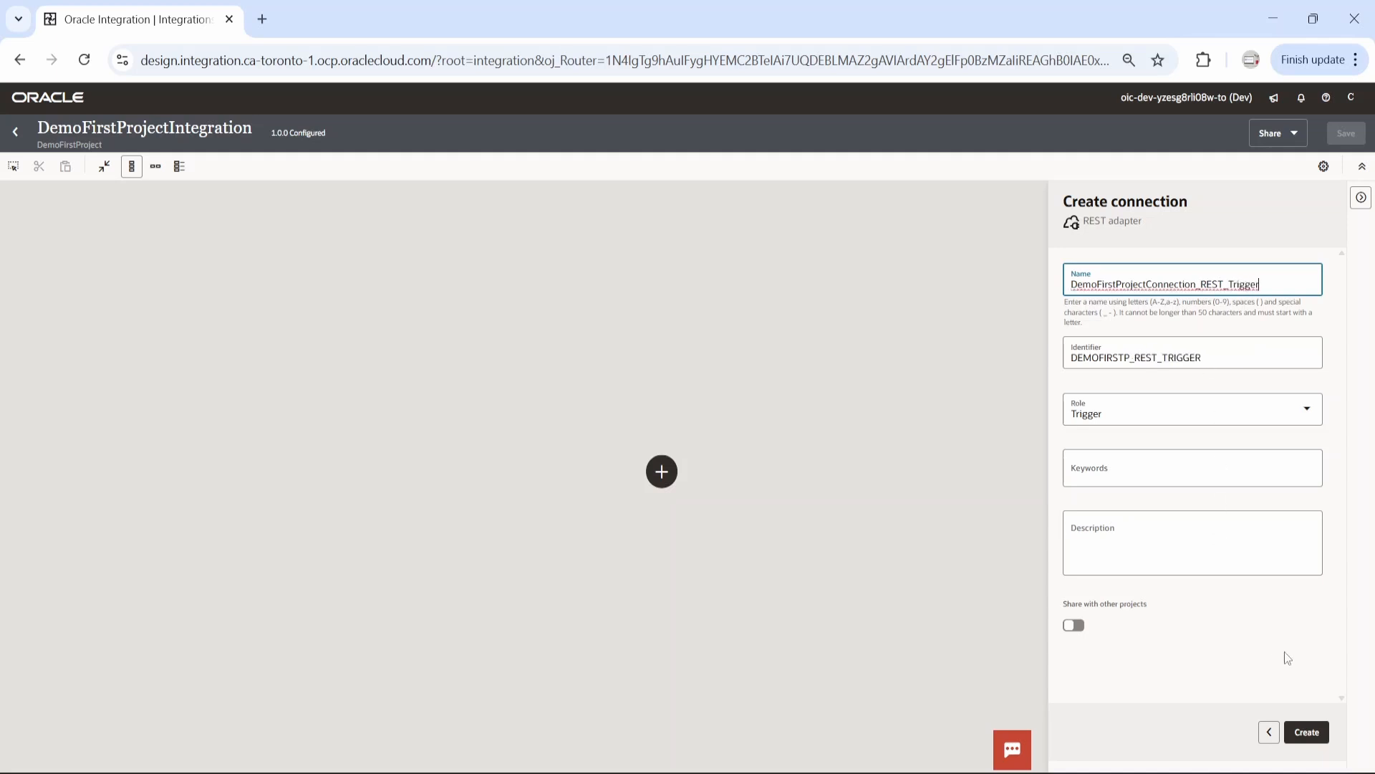
click(1307, 732)
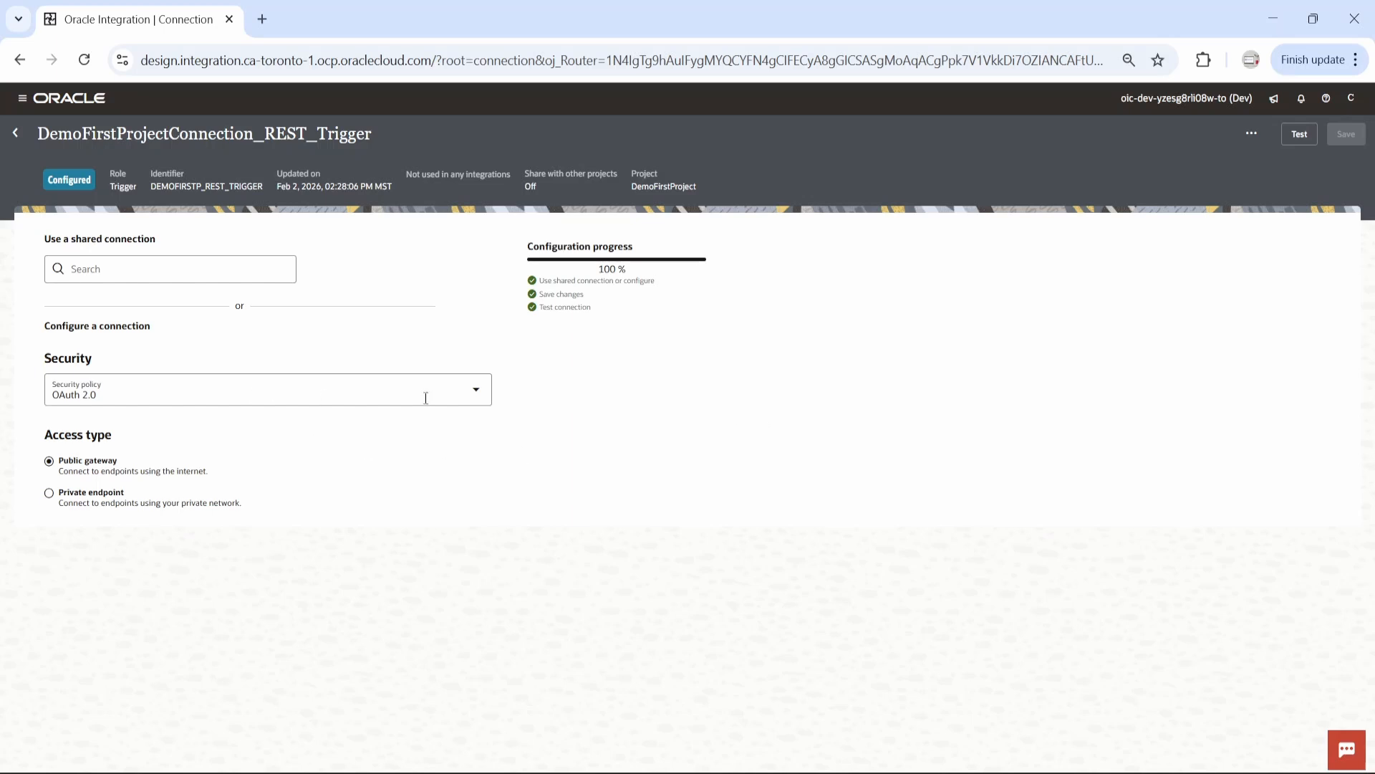
Set the connection's security policy to Basic Authentication, save it and return to the integration
click(474, 392)
click(179, 492)
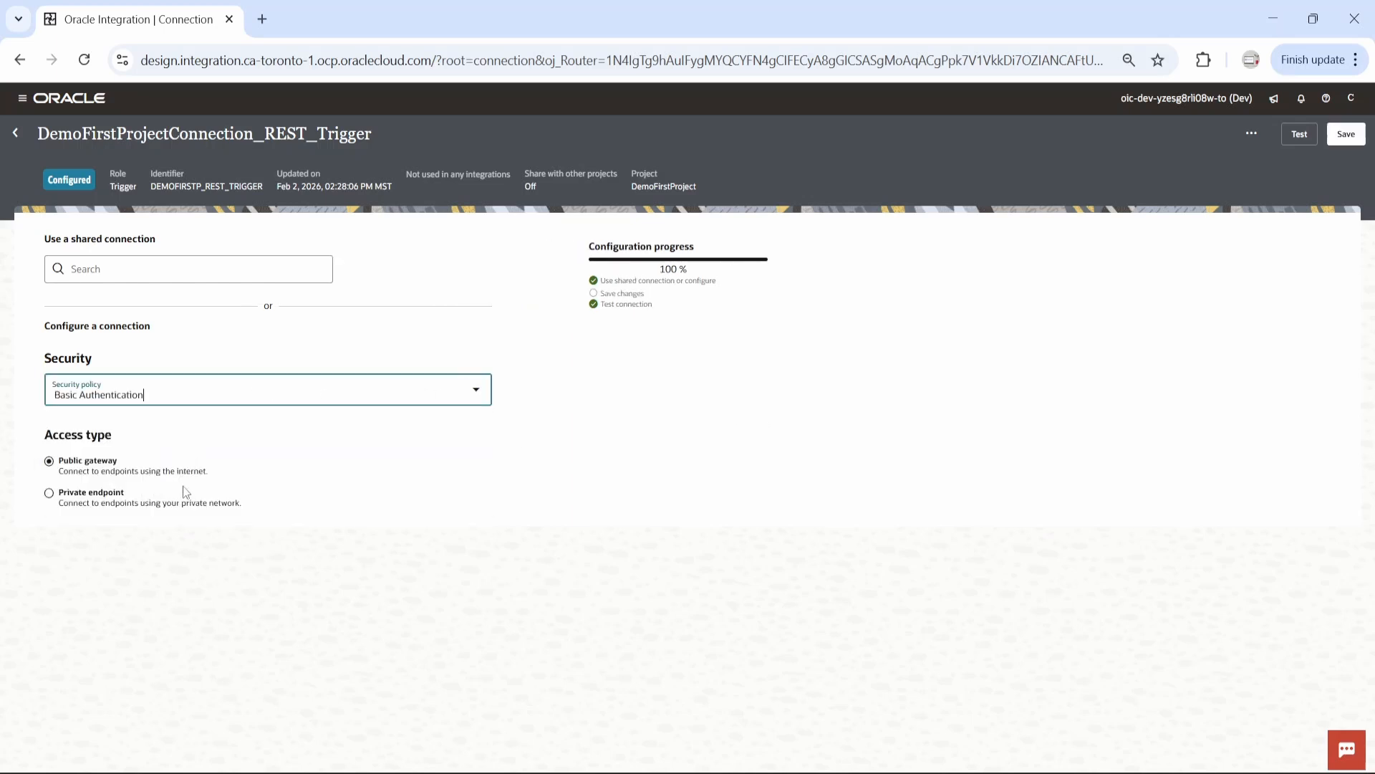
click(1310, 136)
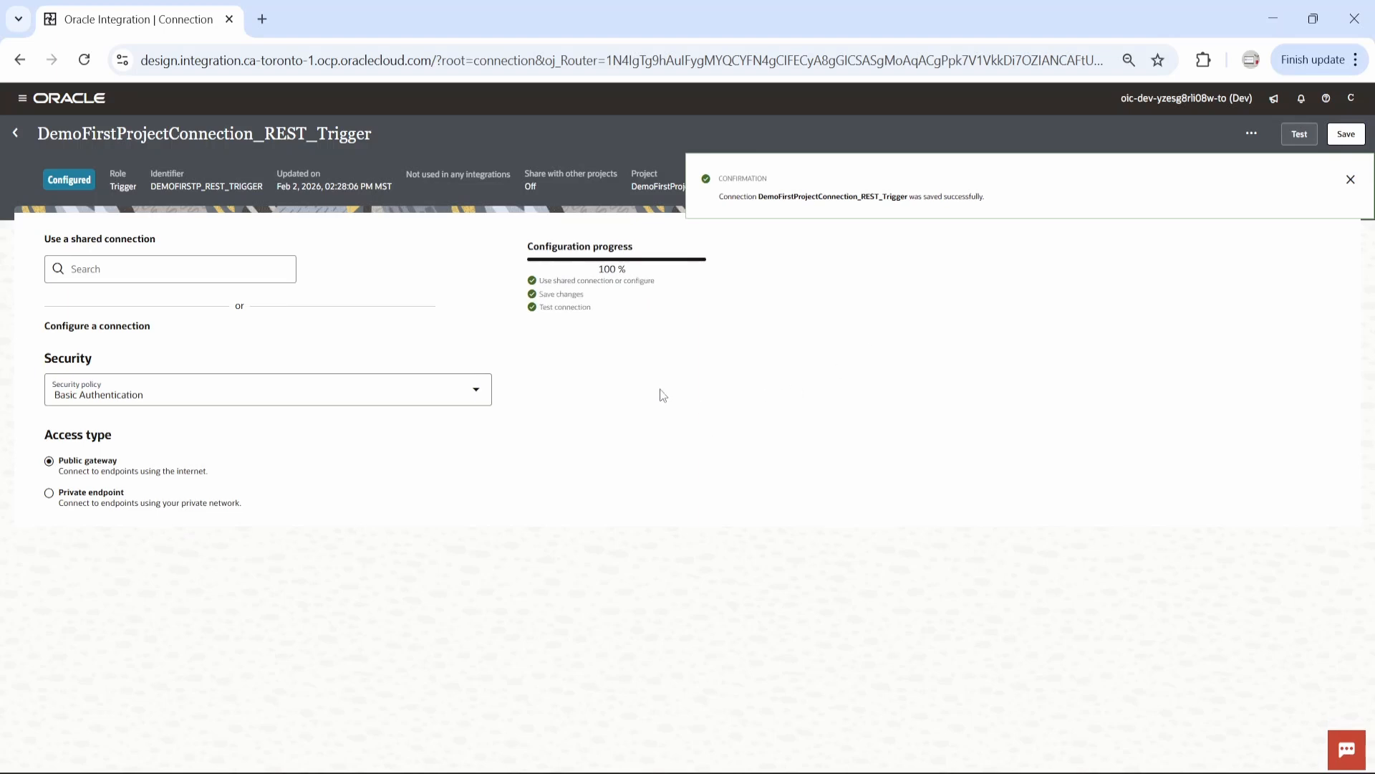
click(15, 132)
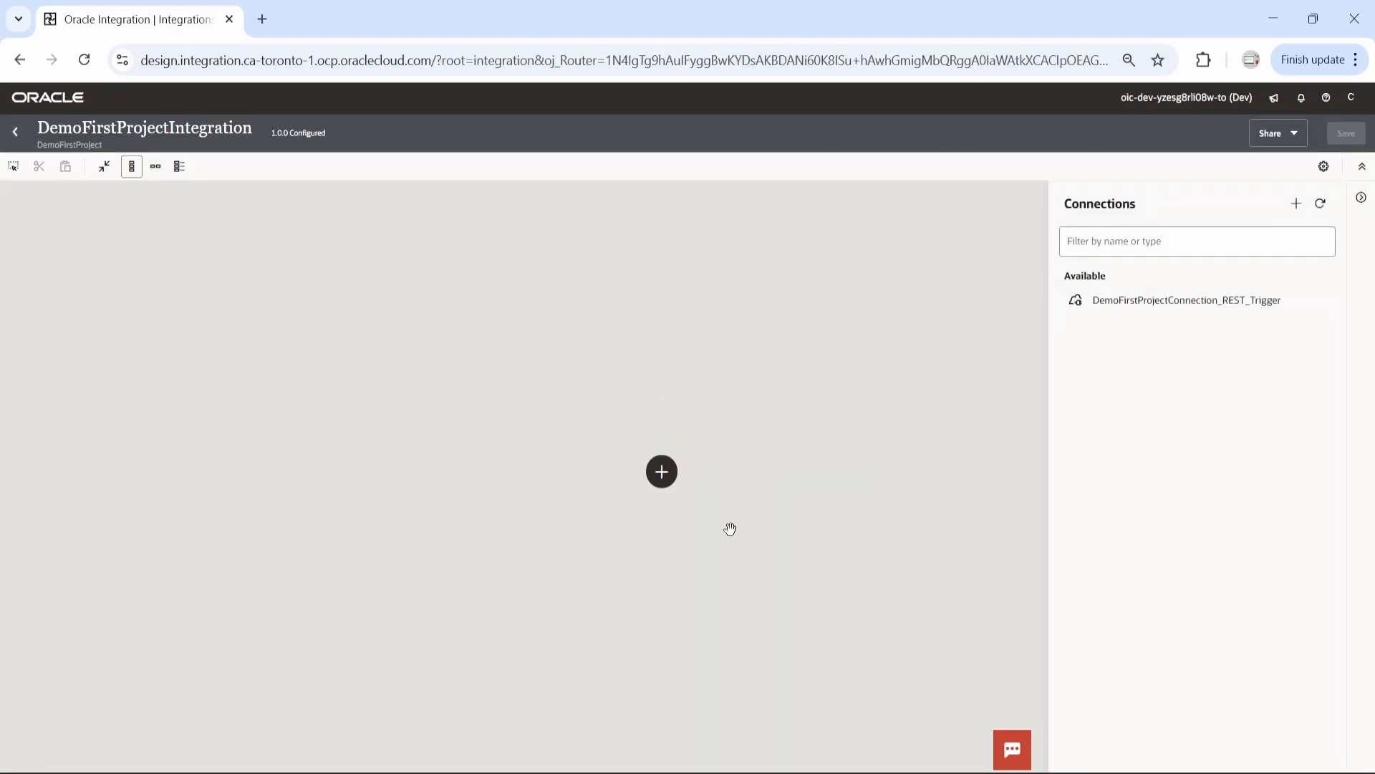
Add DemoFirstProjectConnection_REST_Trigger as the integration's trigger and name its endpoint DemoFirstProjectIntegration
click(662, 472)
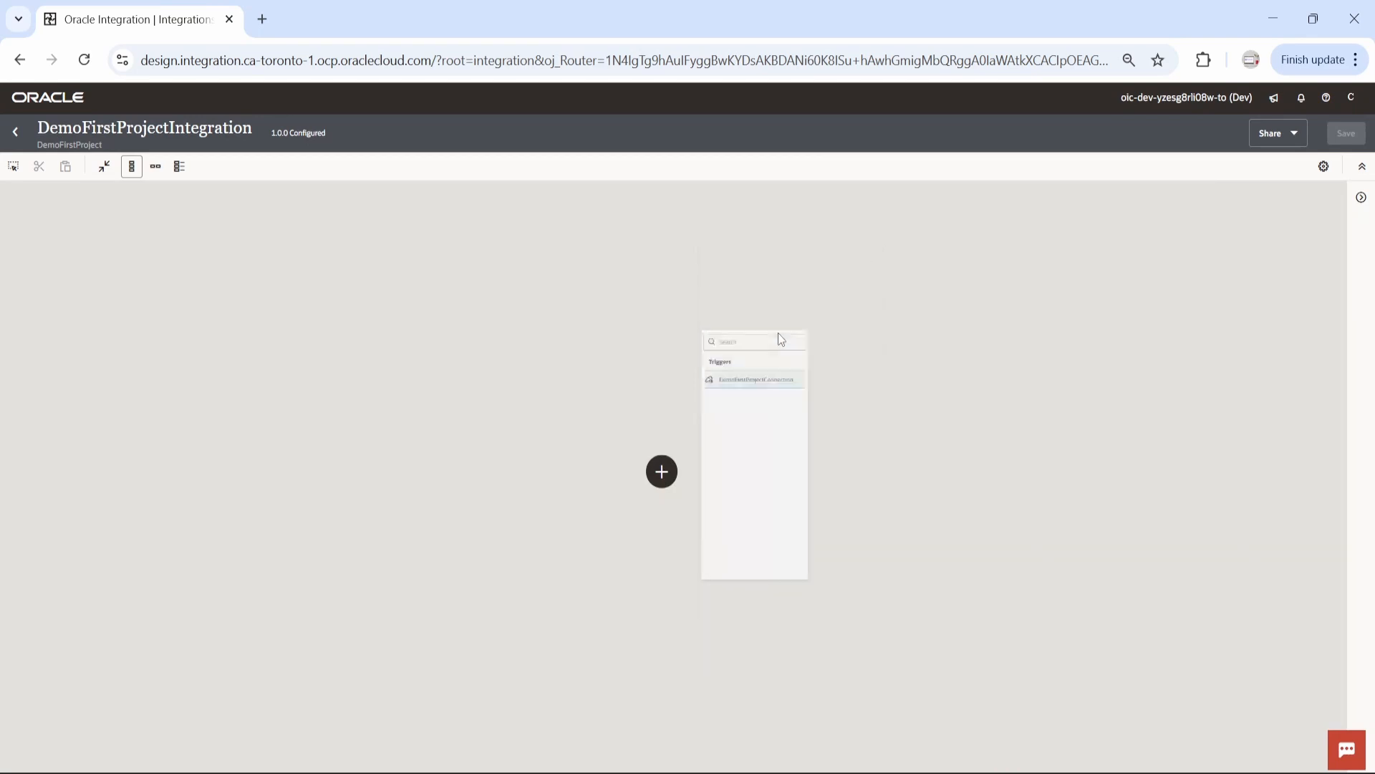
click(778, 329)
click(1066, 280)
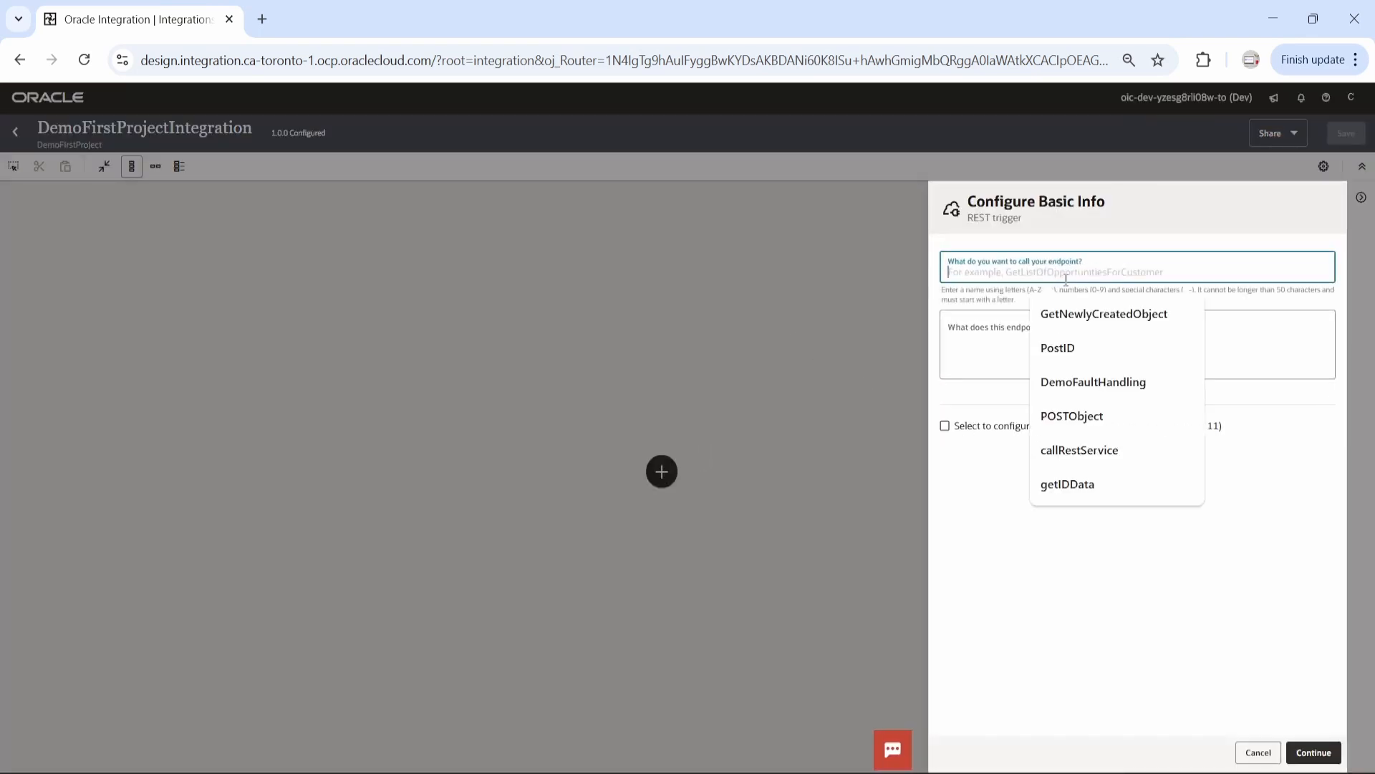
text(DemoFirstProjectIntegration)
click(1320, 751)
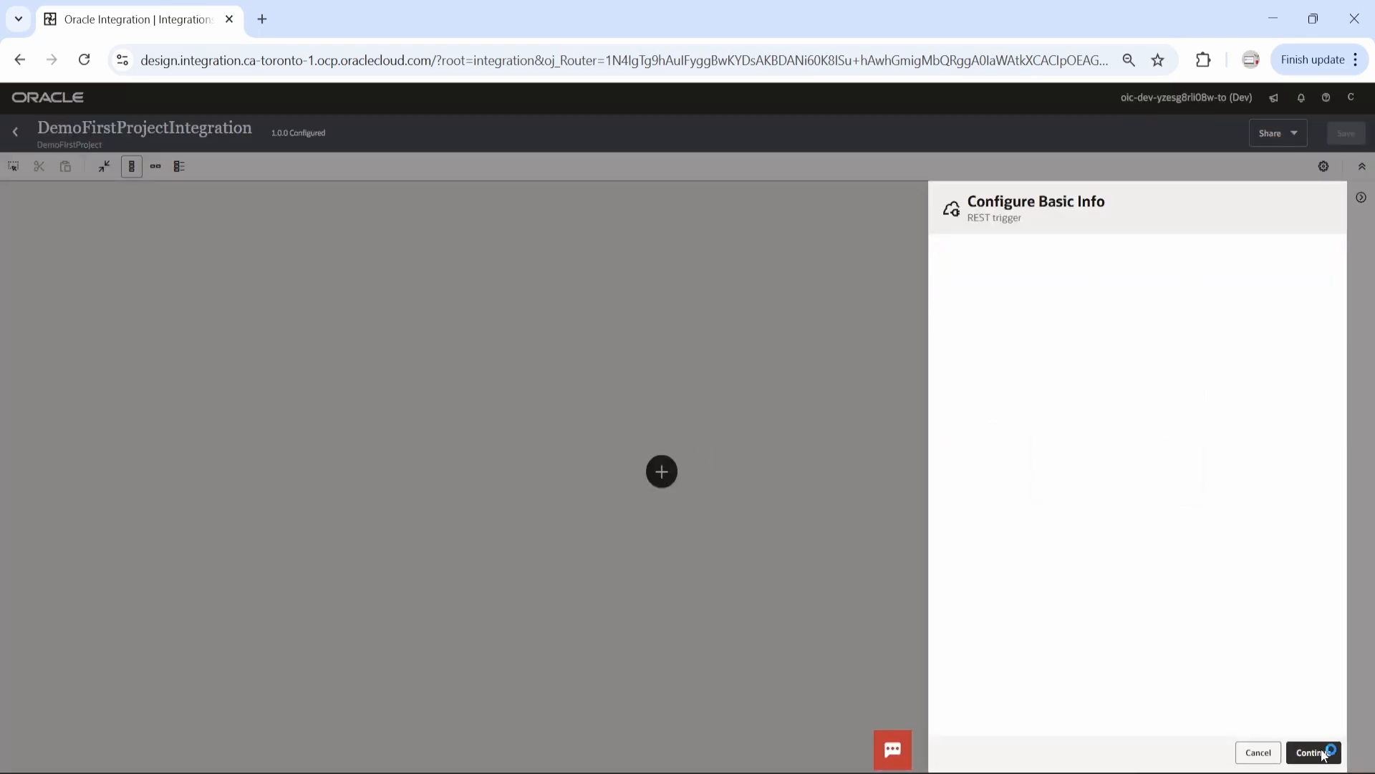
Set the endpoint's relative resource URI to /demoProject and enable both parameter review and a response for the GET action
click(995, 368)
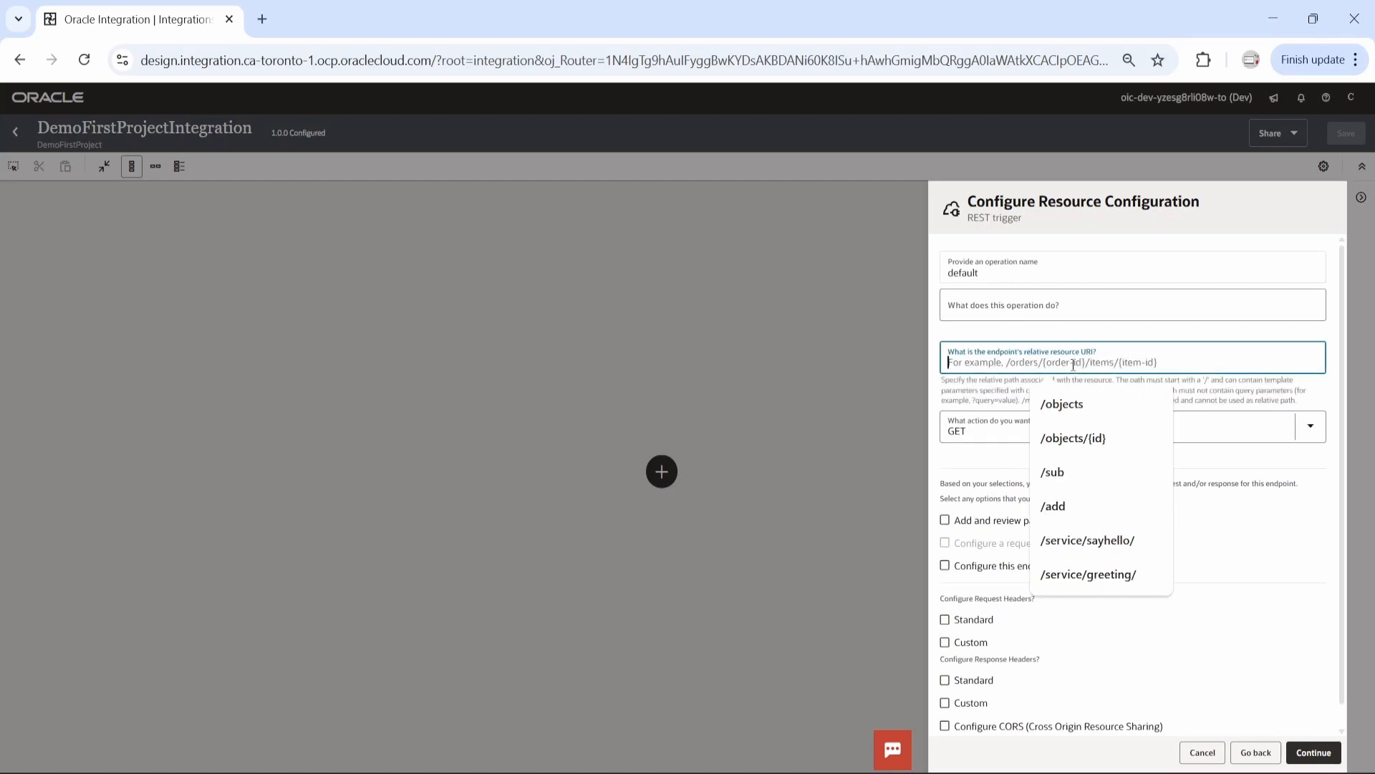
text(/demoProject)
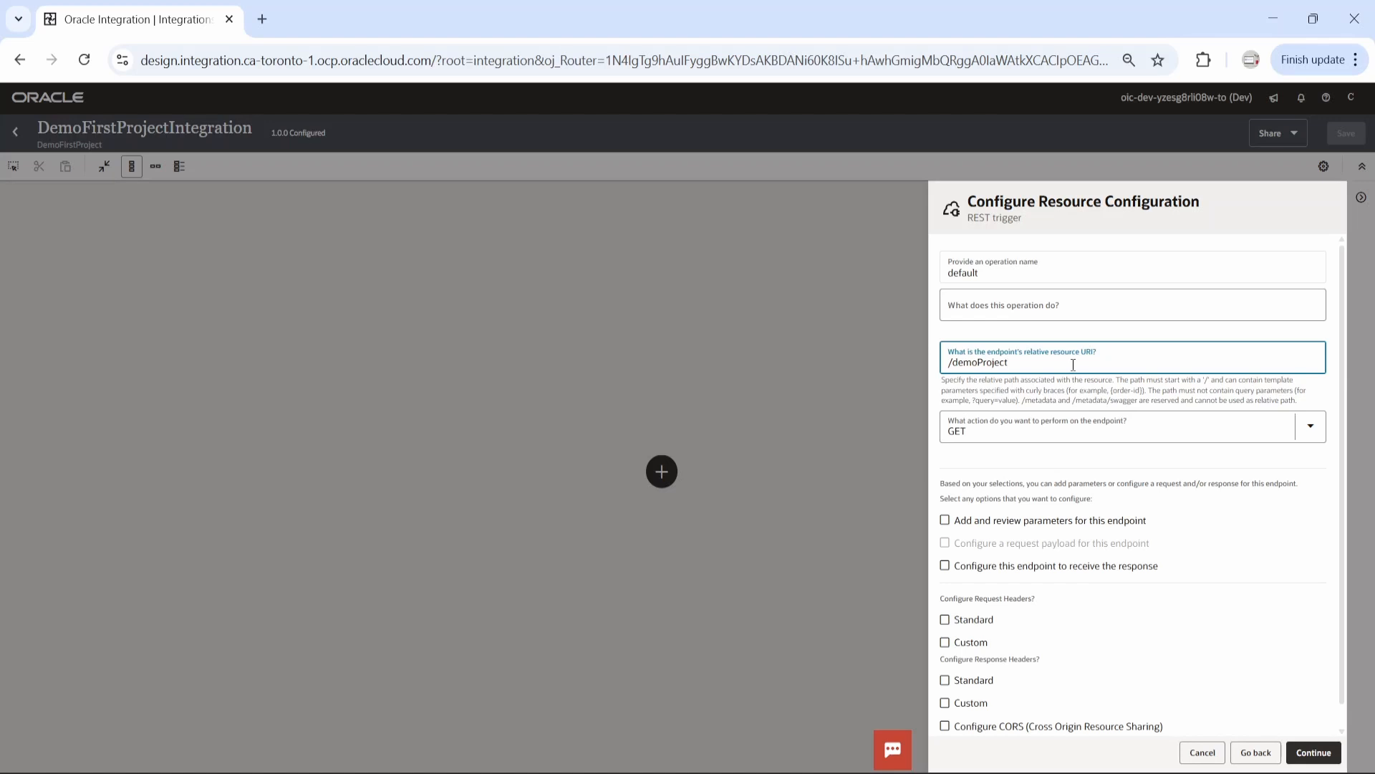
click(953, 568)
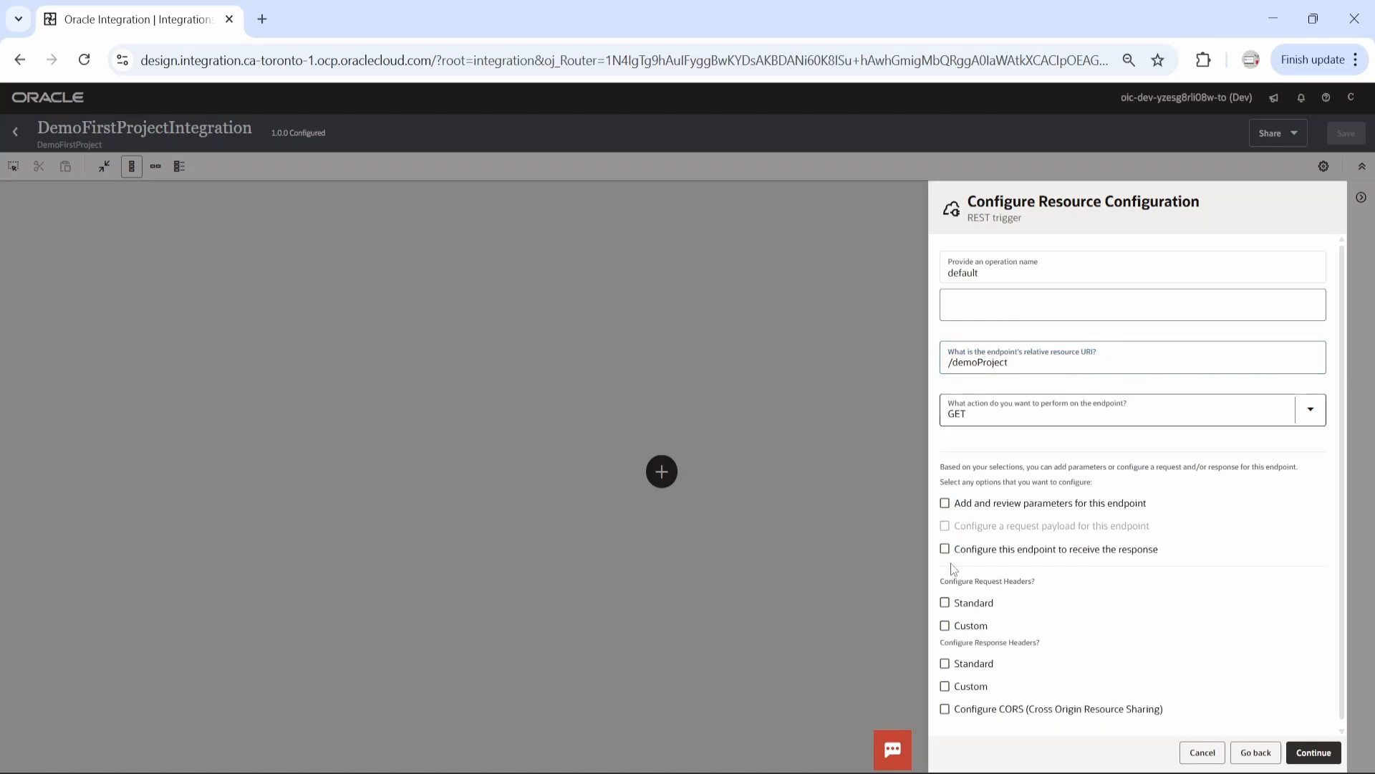
click(945, 503)
click(945, 548)
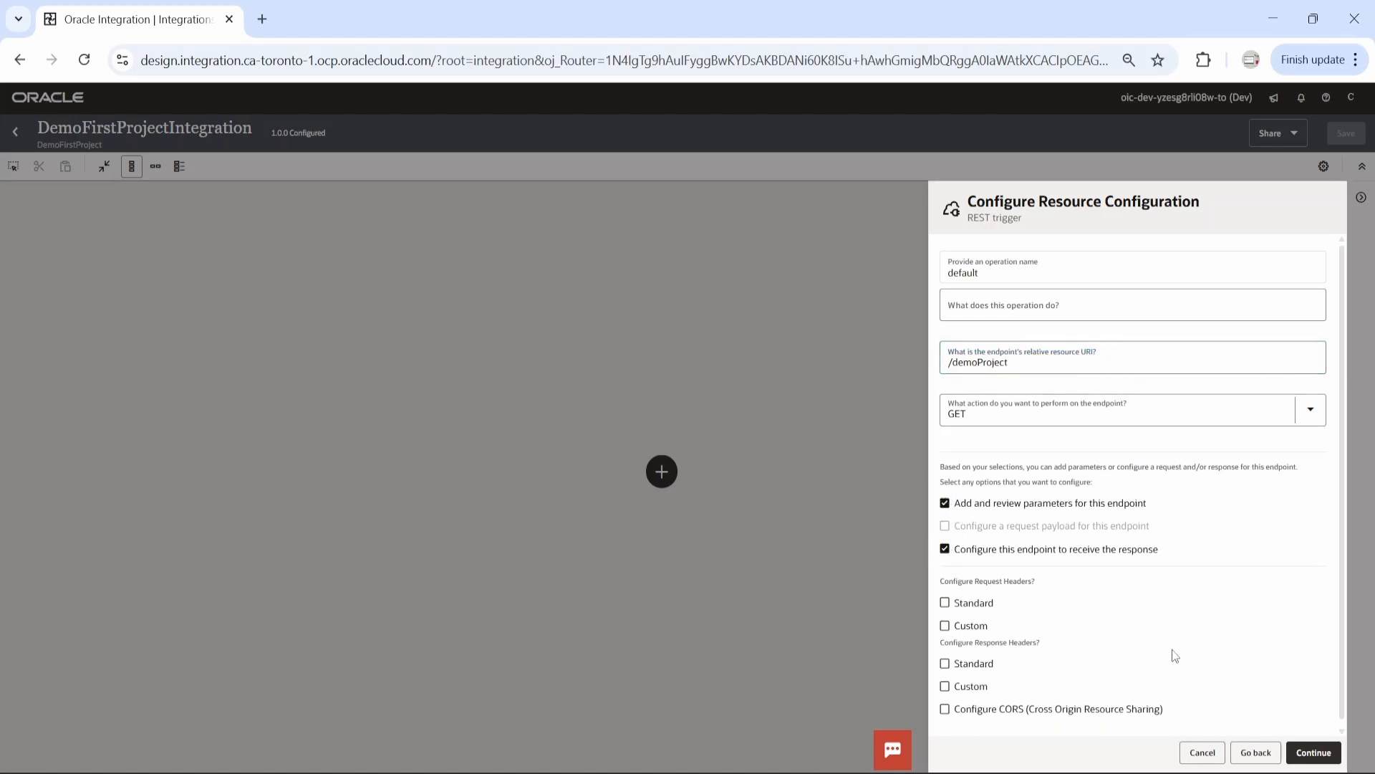
click(1314, 752)
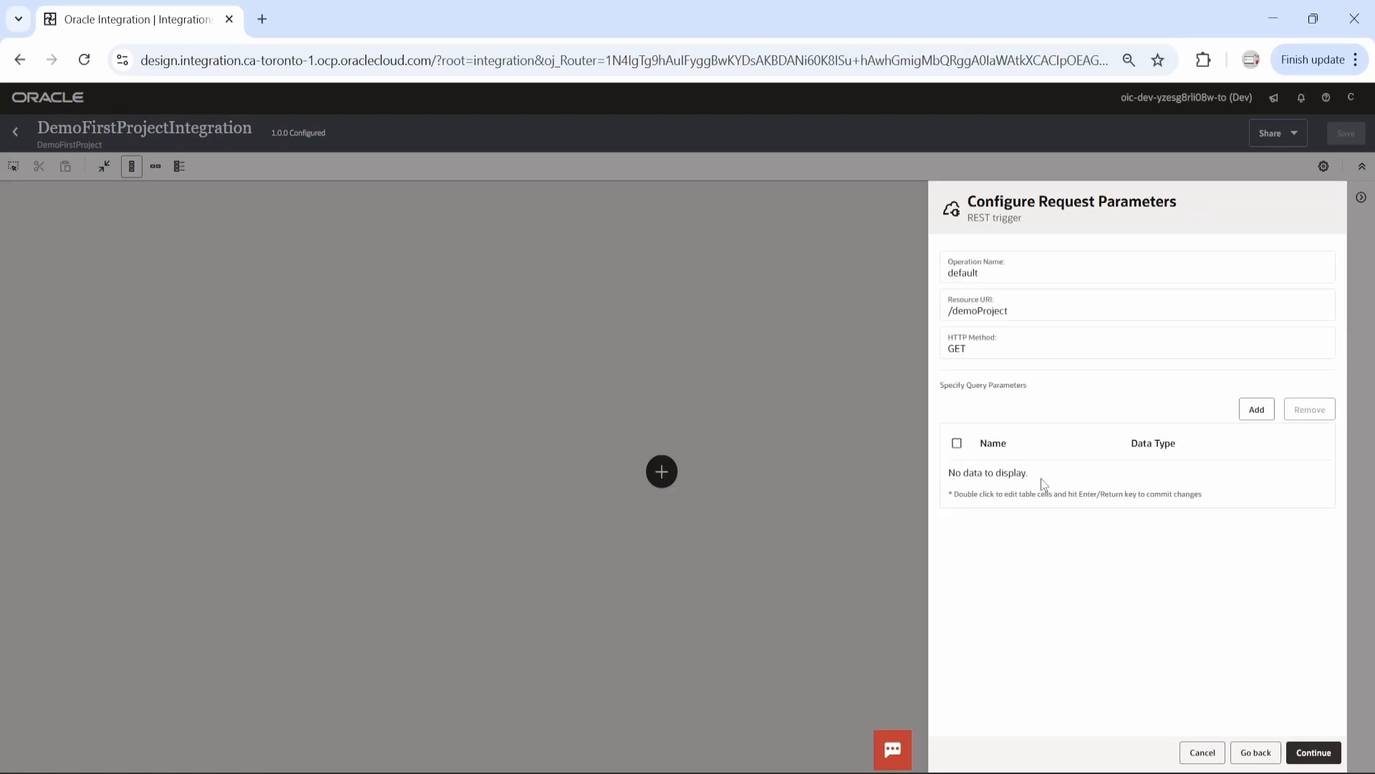
Add a query parameter called name, choose its data type and proceed to the response configuration
click(1257, 415)
double_click(1024, 472)
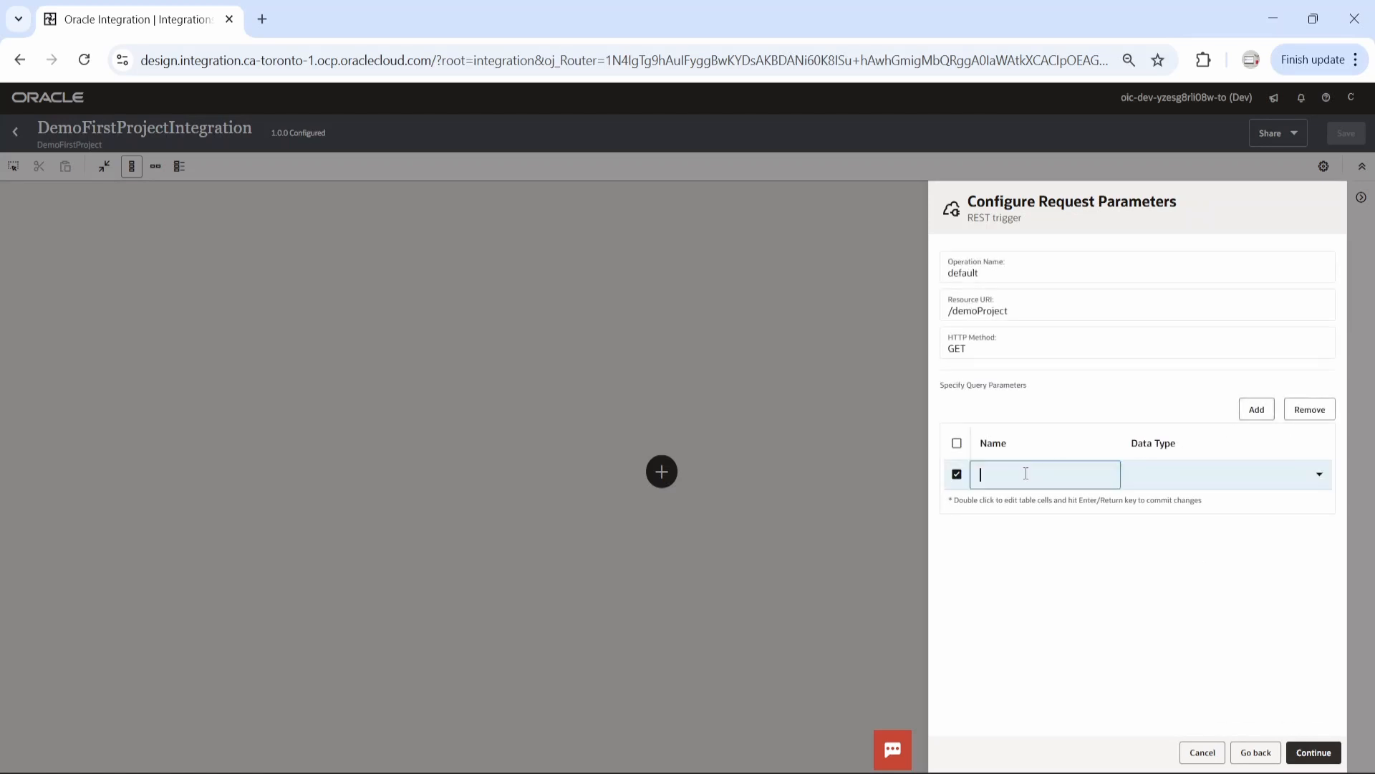
text(name)
click(1219, 487)
click(1194, 513)
click(1318, 750)
click(1318, 750)
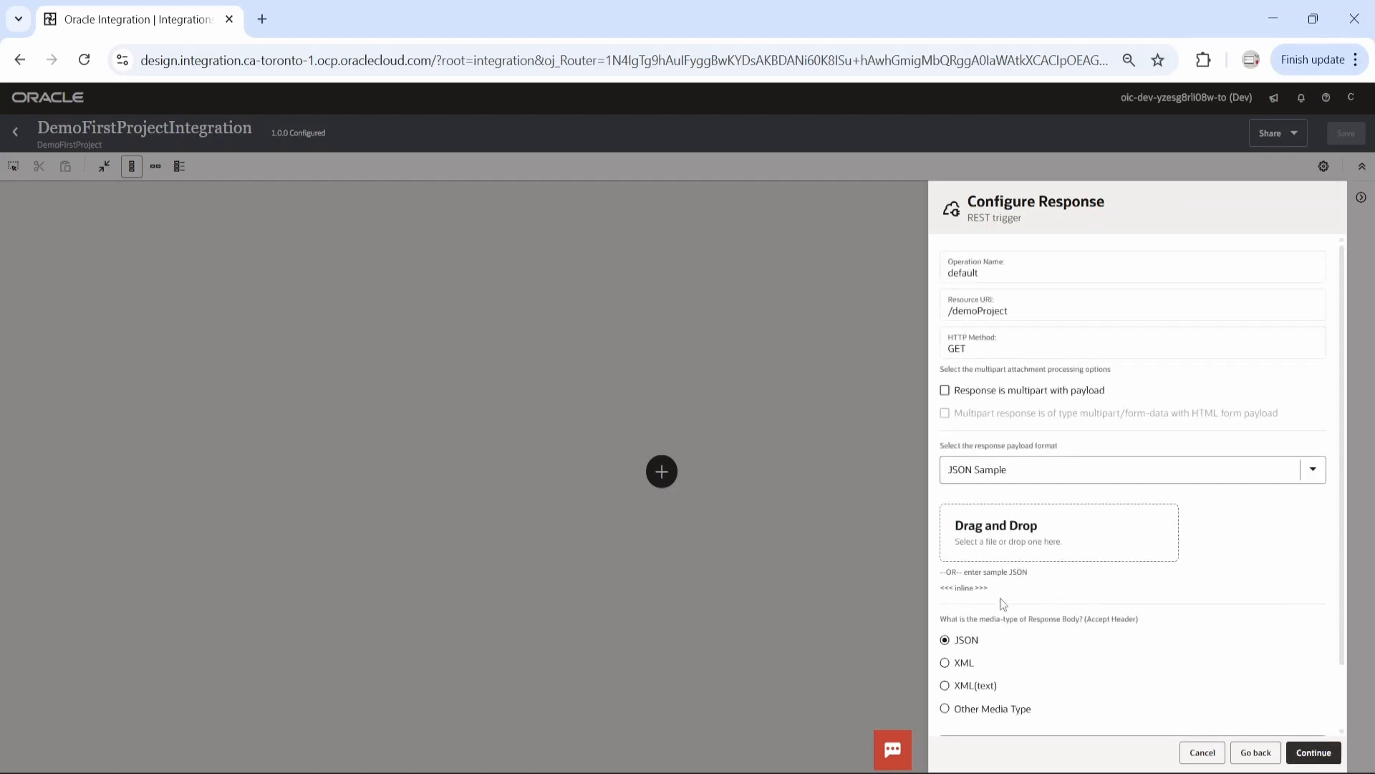
Define the response payload with the inline JSON sample {"name":"ABC"} and finish the REST trigger configuration
click(979, 591)
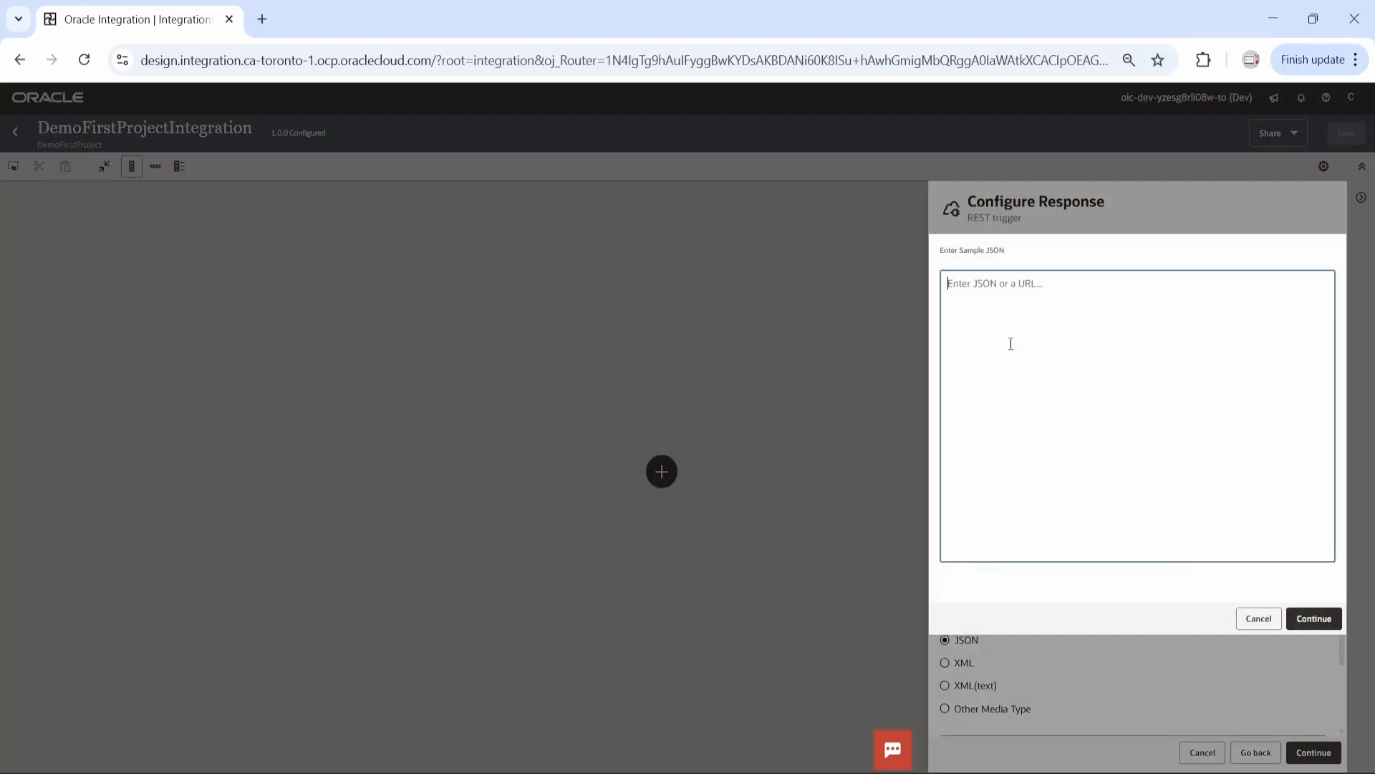
text({ )
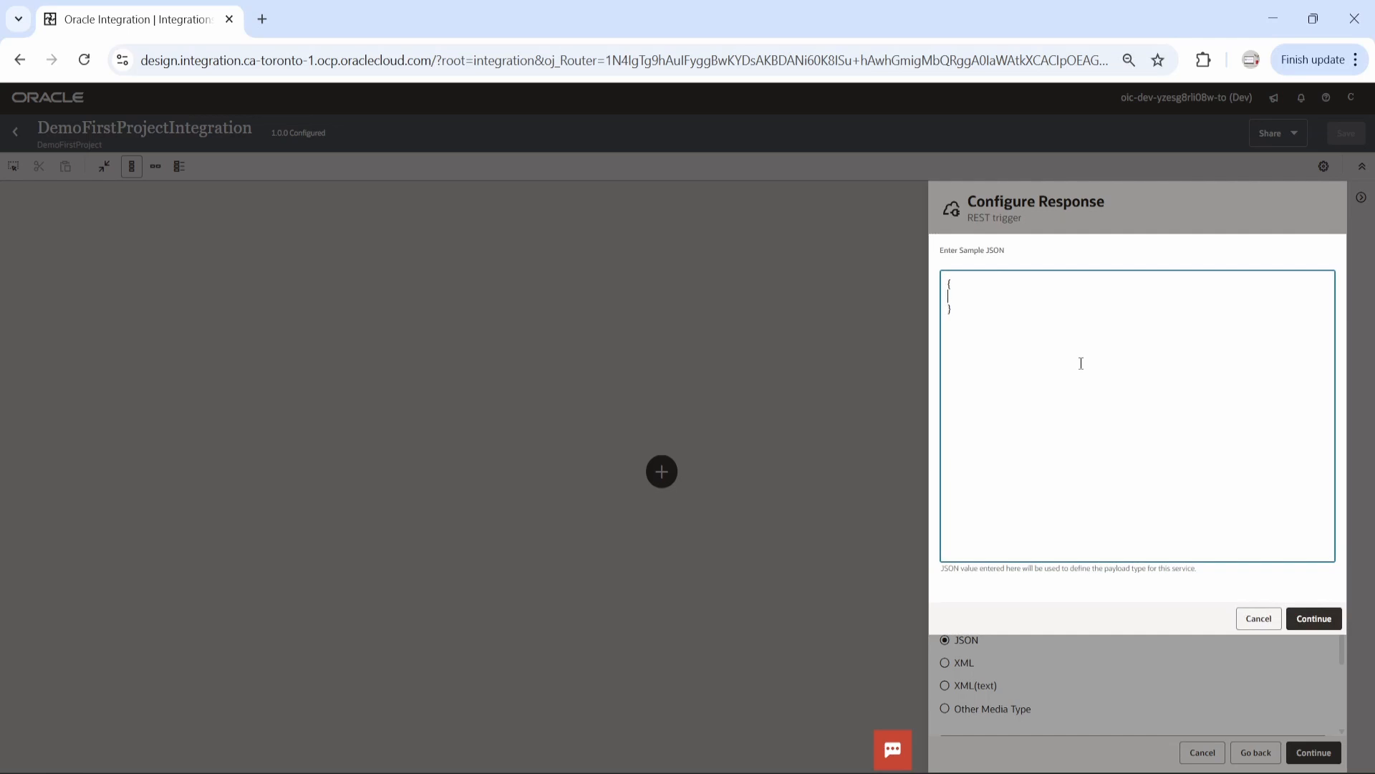
text(name":"ABC)
text(")
click(1309, 620)
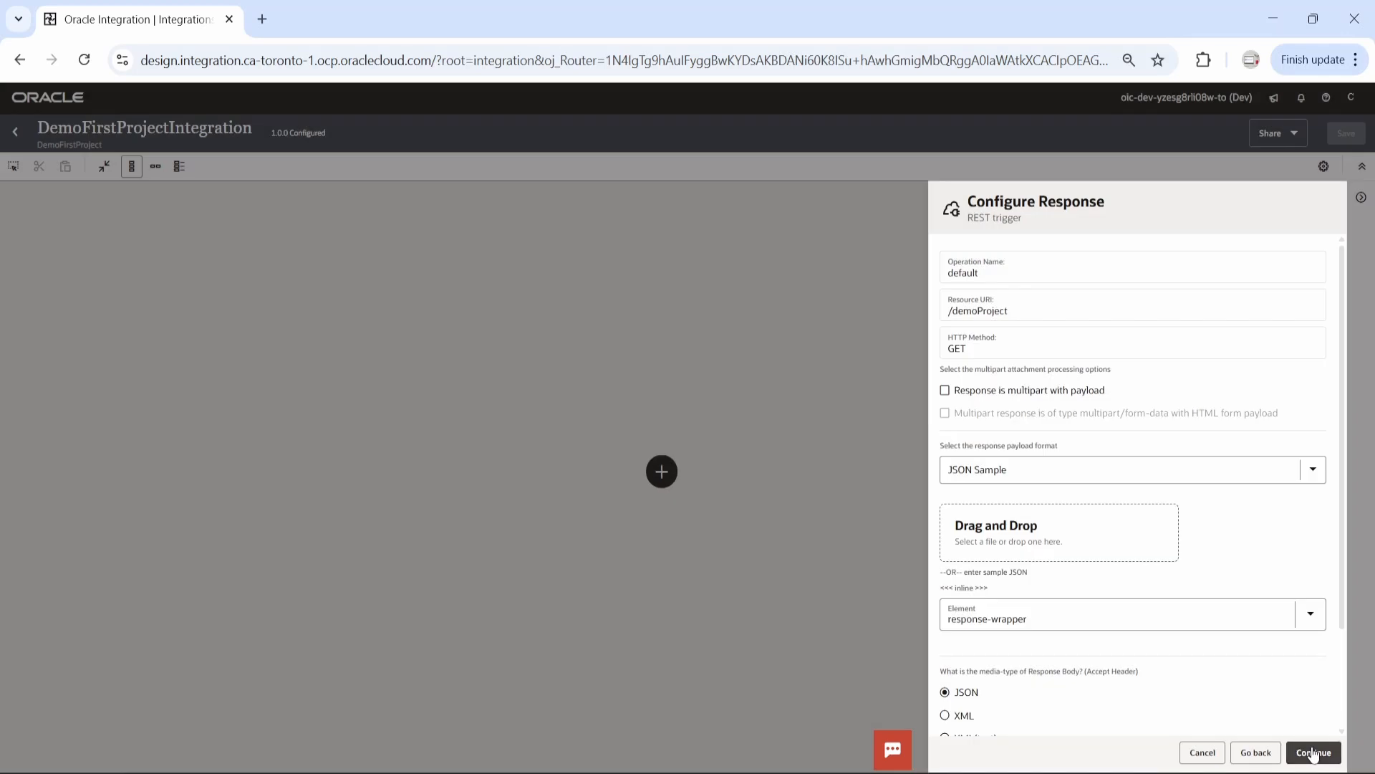
click(1314, 752)
click(1313, 758)
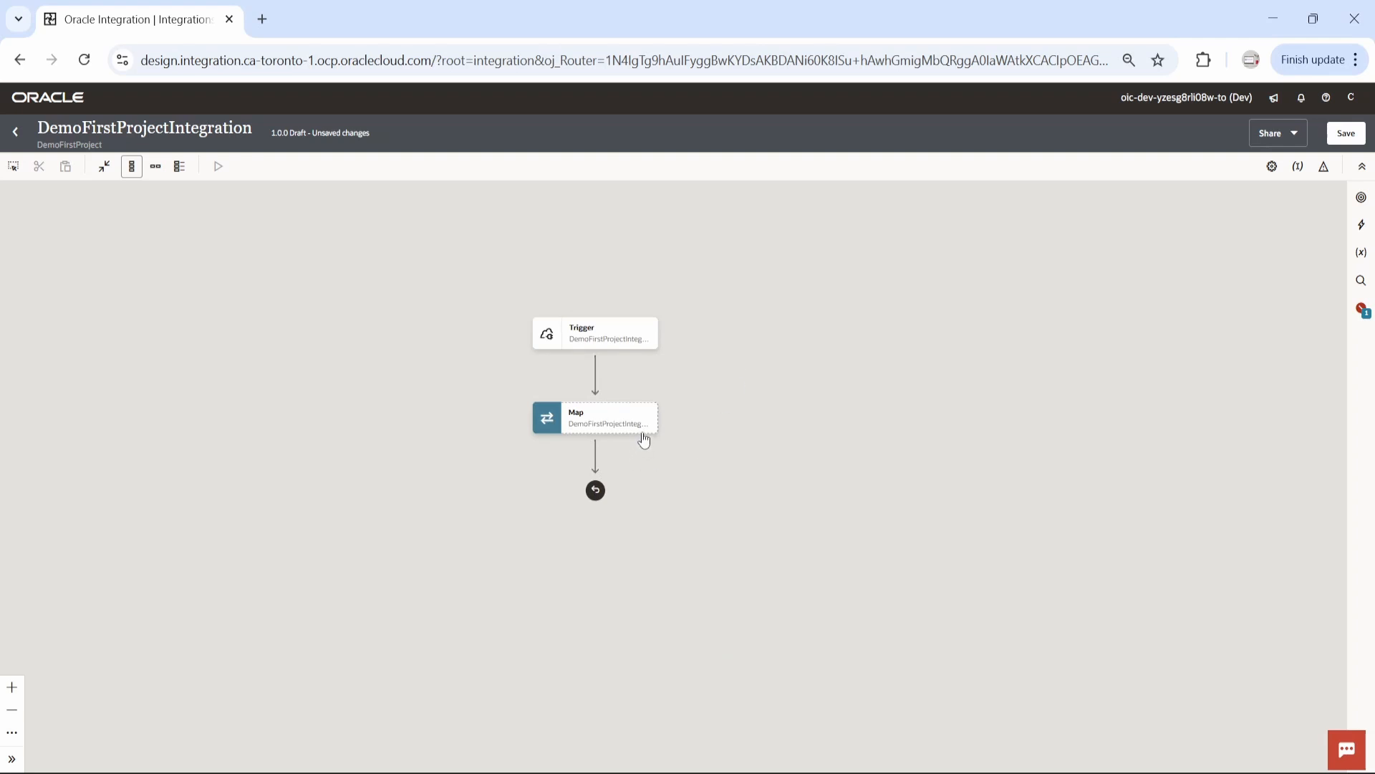
Map the Name query parameter to Name in the Response Wrapper, validate the mapping and return to the integration
click(647, 426)
click(678, 457)
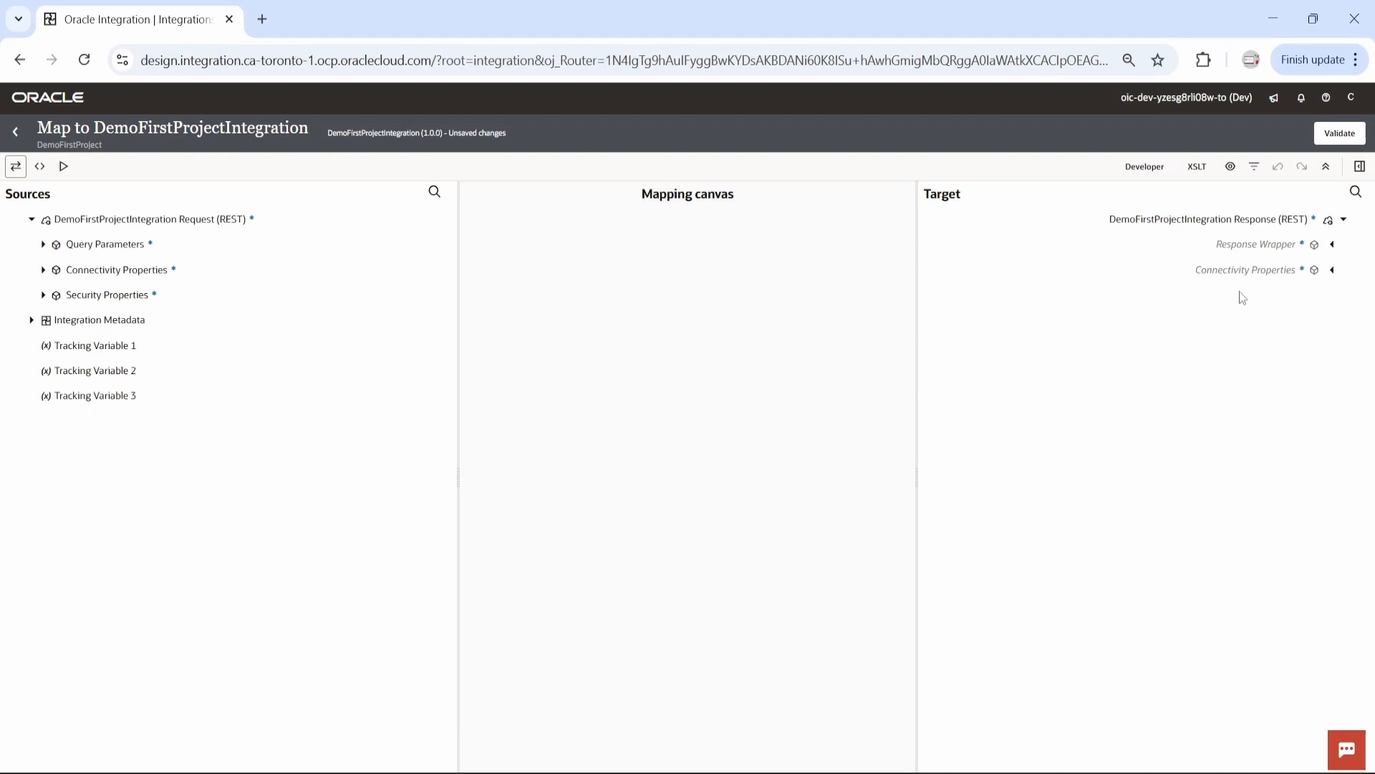
click(1331, 244)
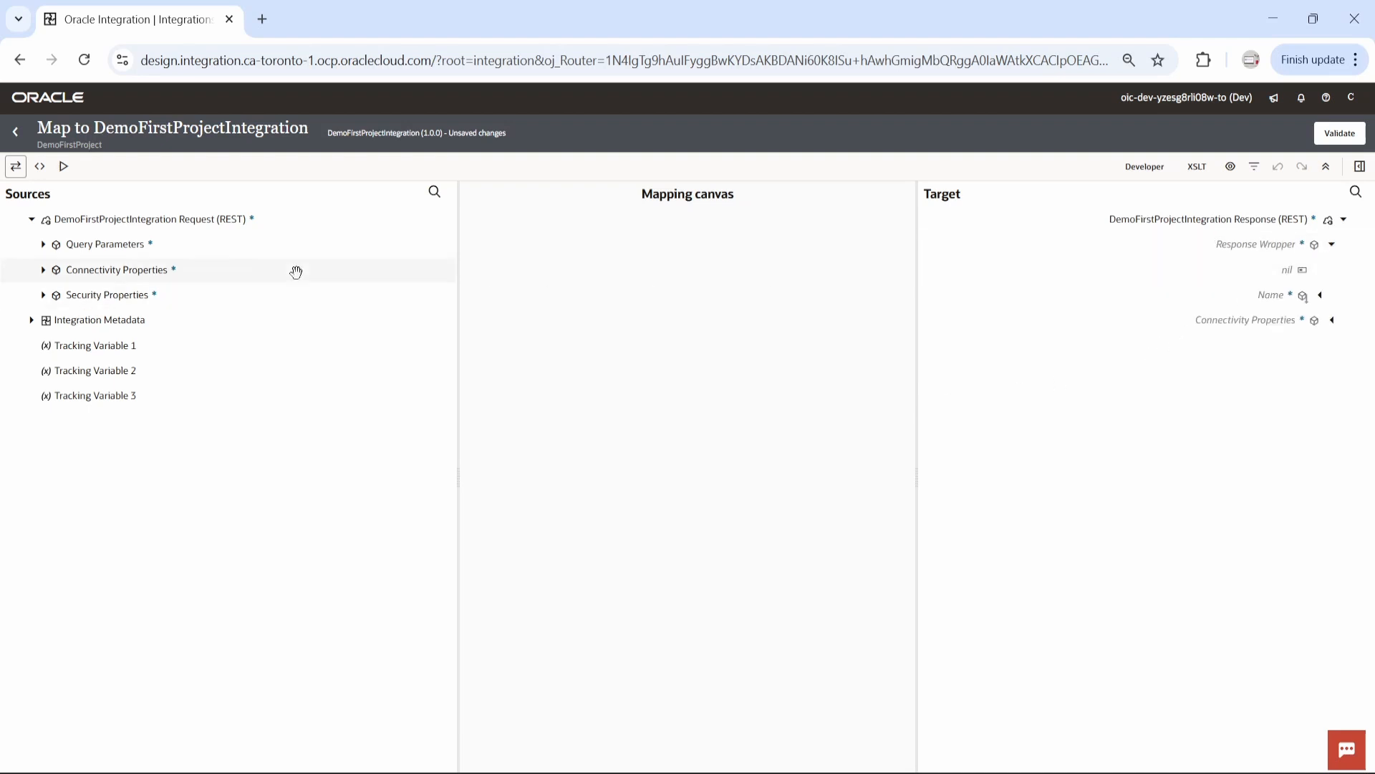
click(43, 244)
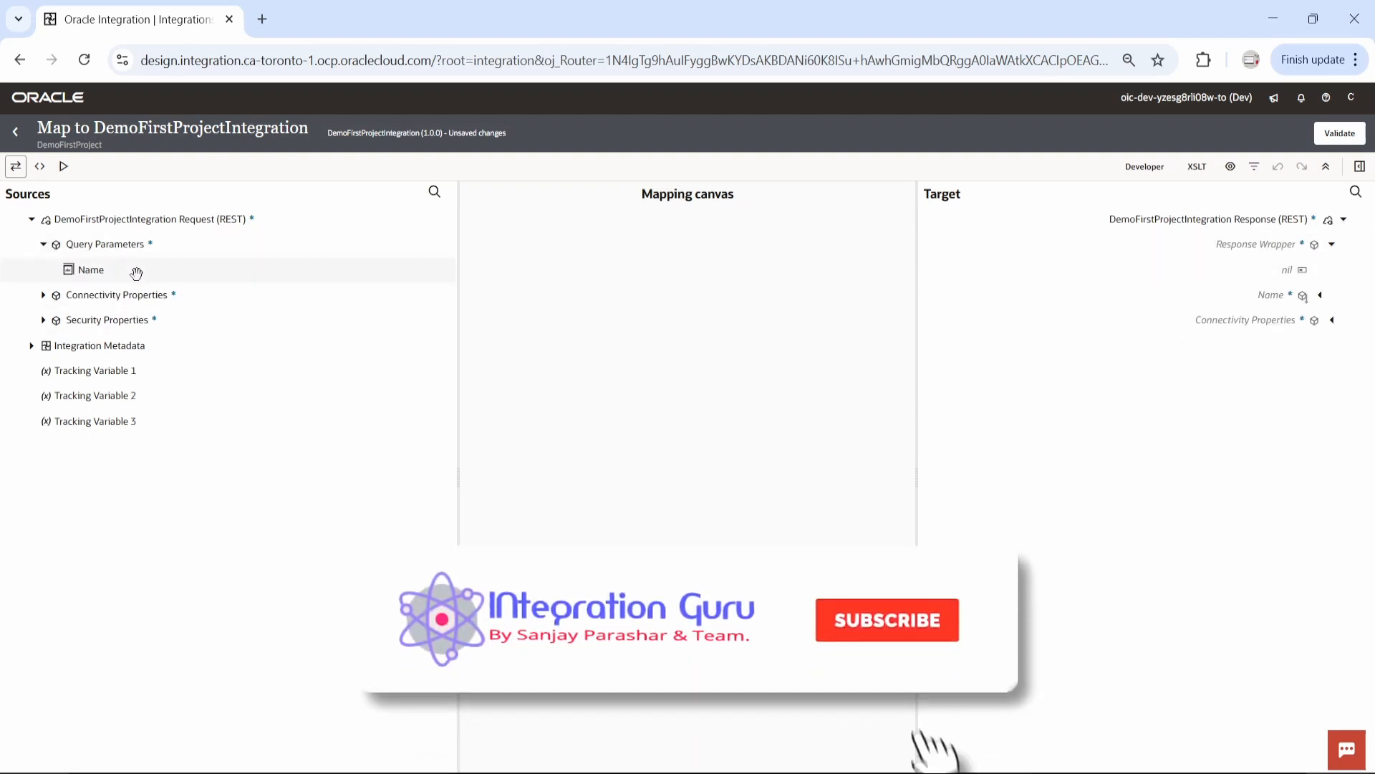
drag(137, 272, 1272, 294)
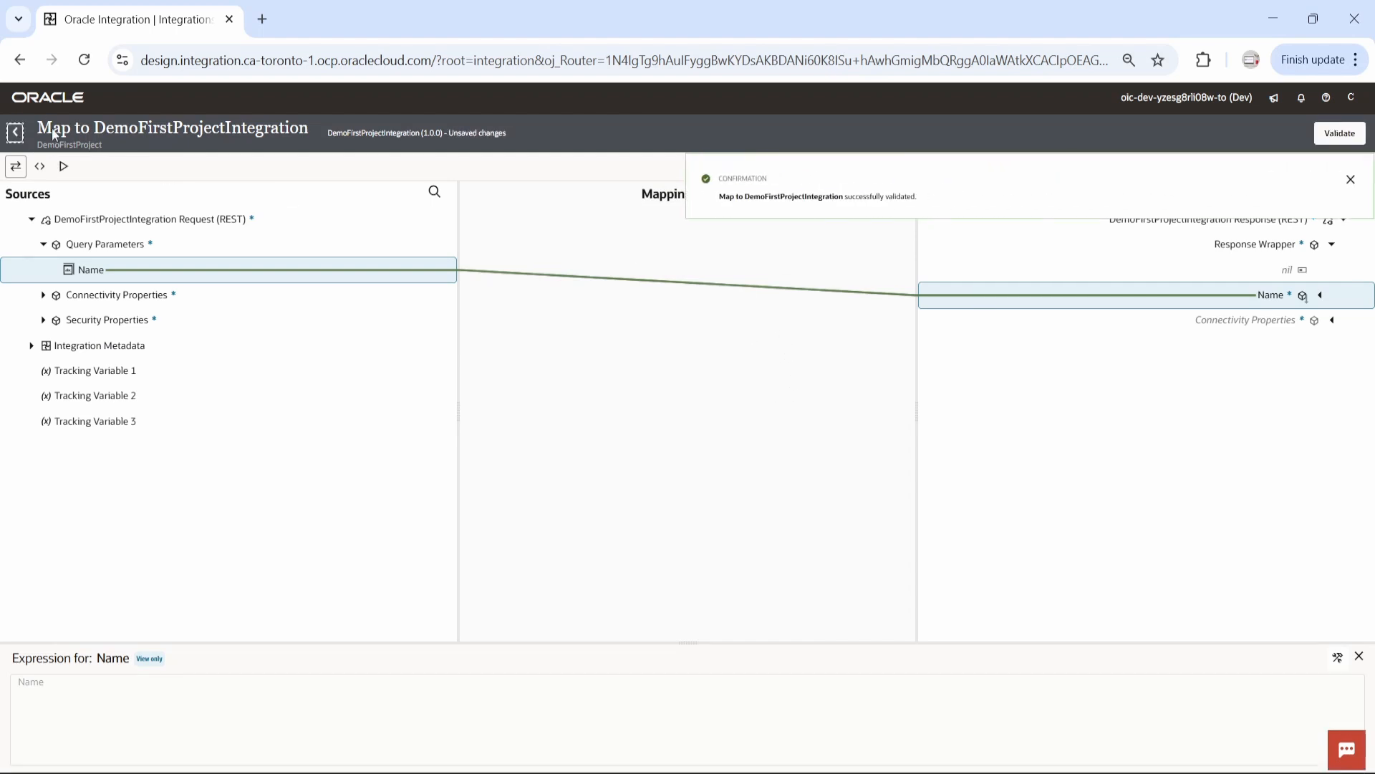
click(15, 132)
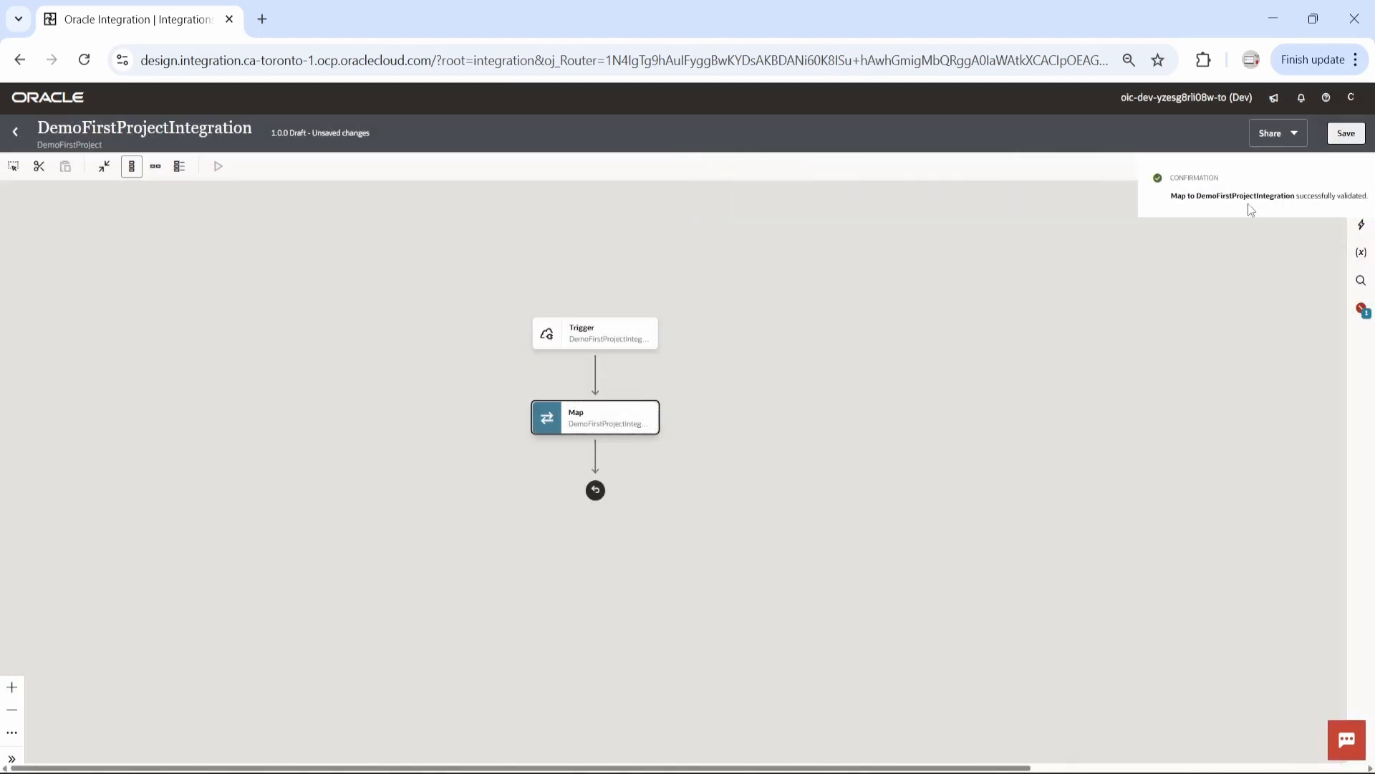
Assign the name query parameter as the primary business identifier, save the integration and return to the project
click(1296, 167)
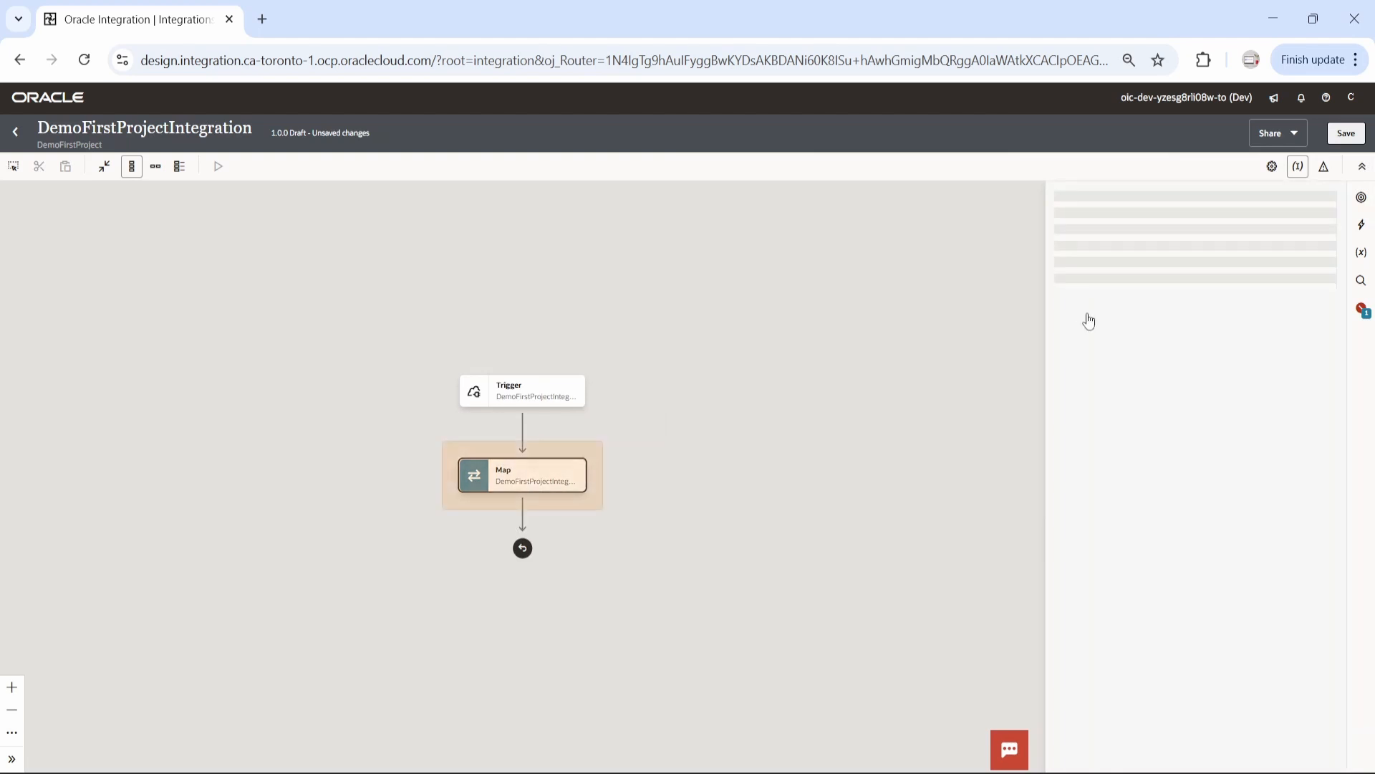
click(859, 292)
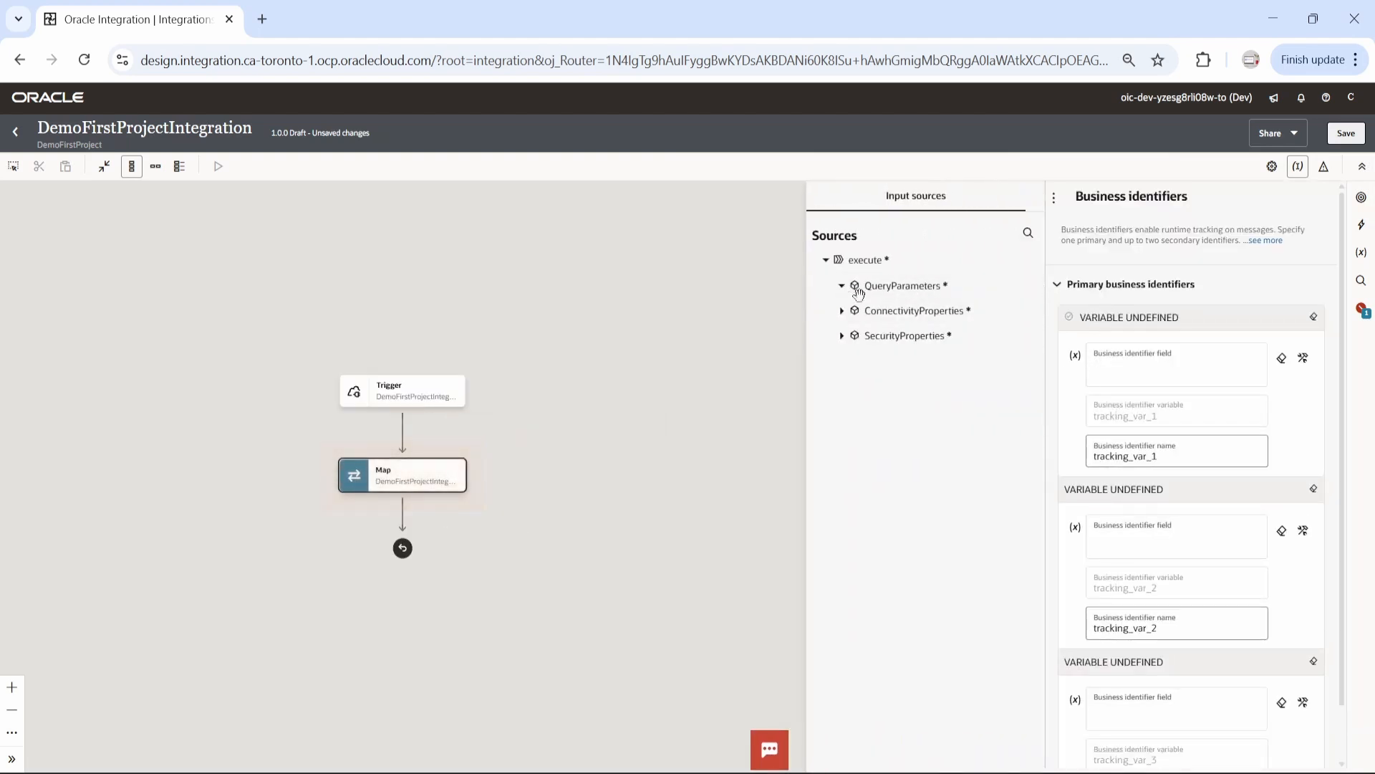
drag(884, 308, 1198, 369)
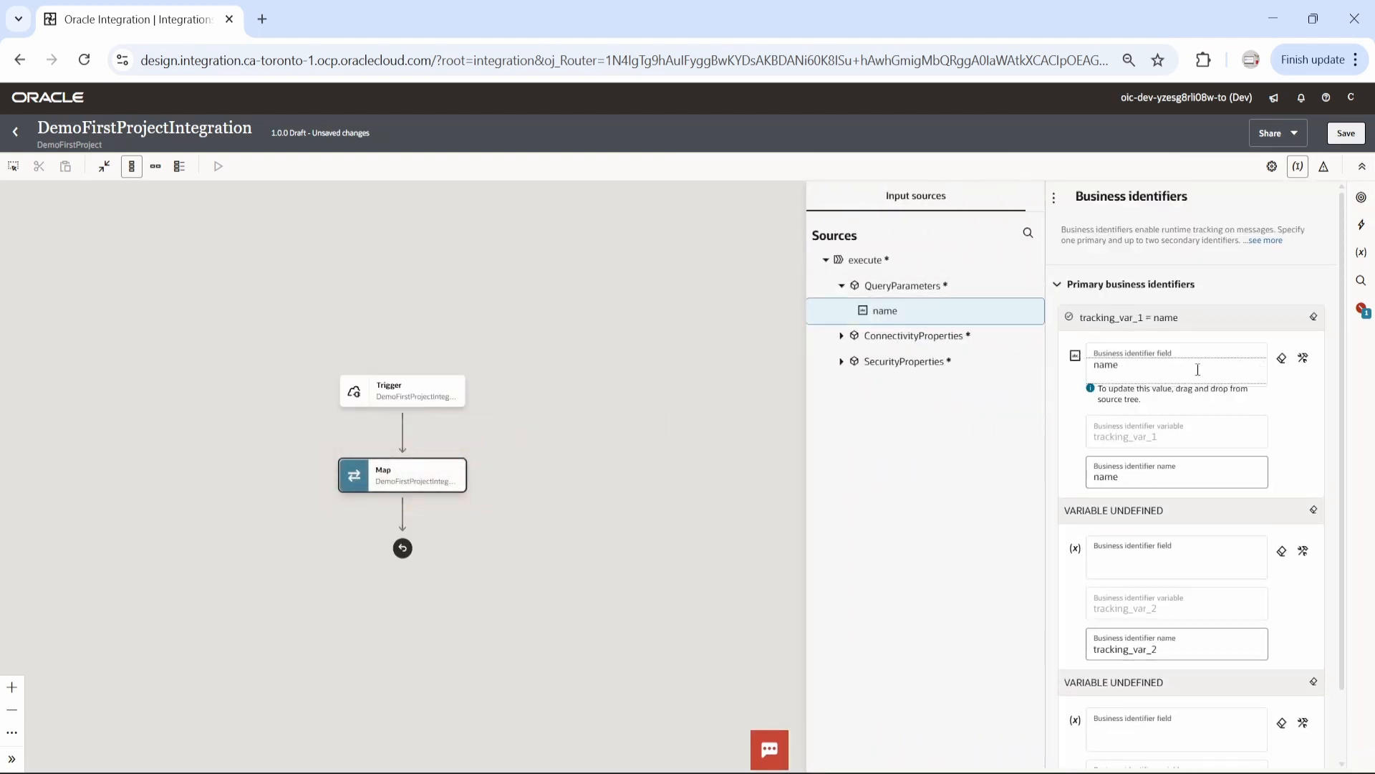
click(1346, 133)
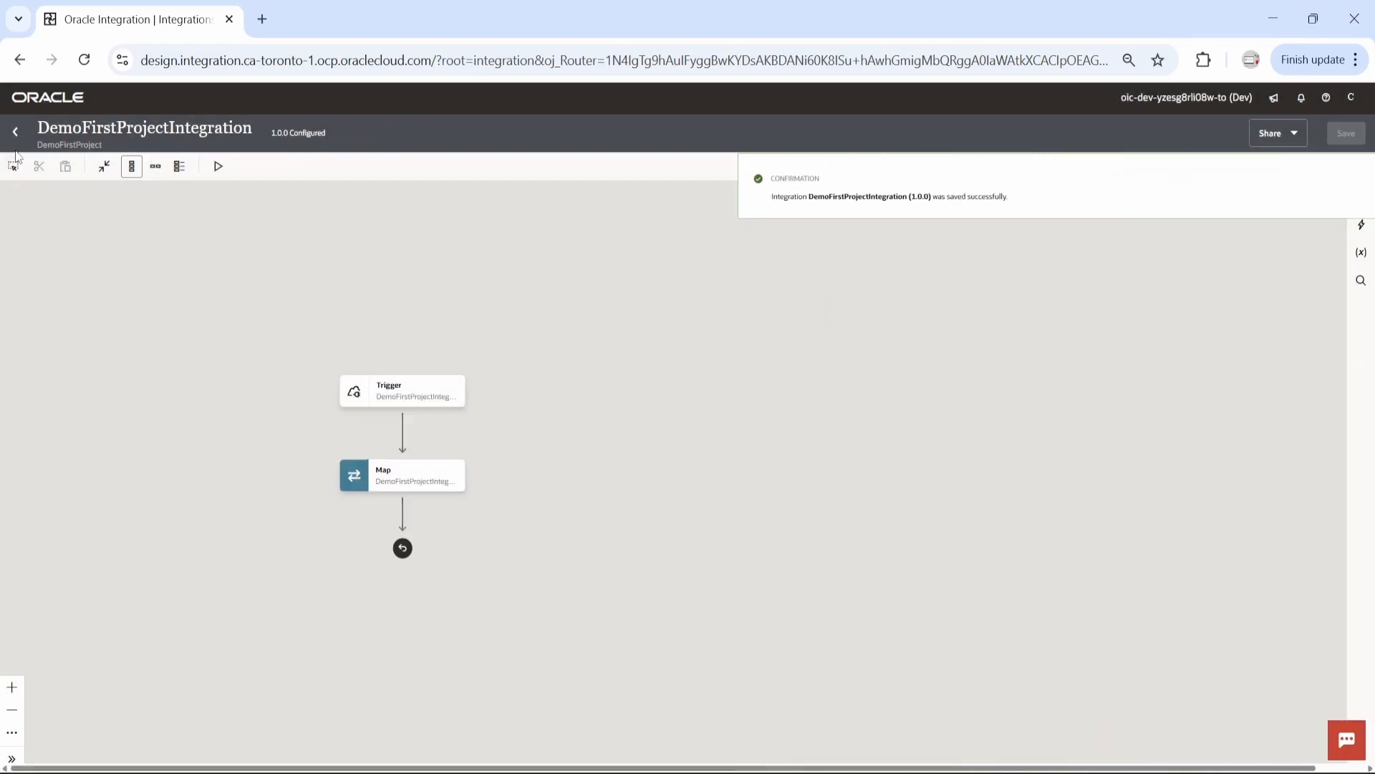
click(15, 131)
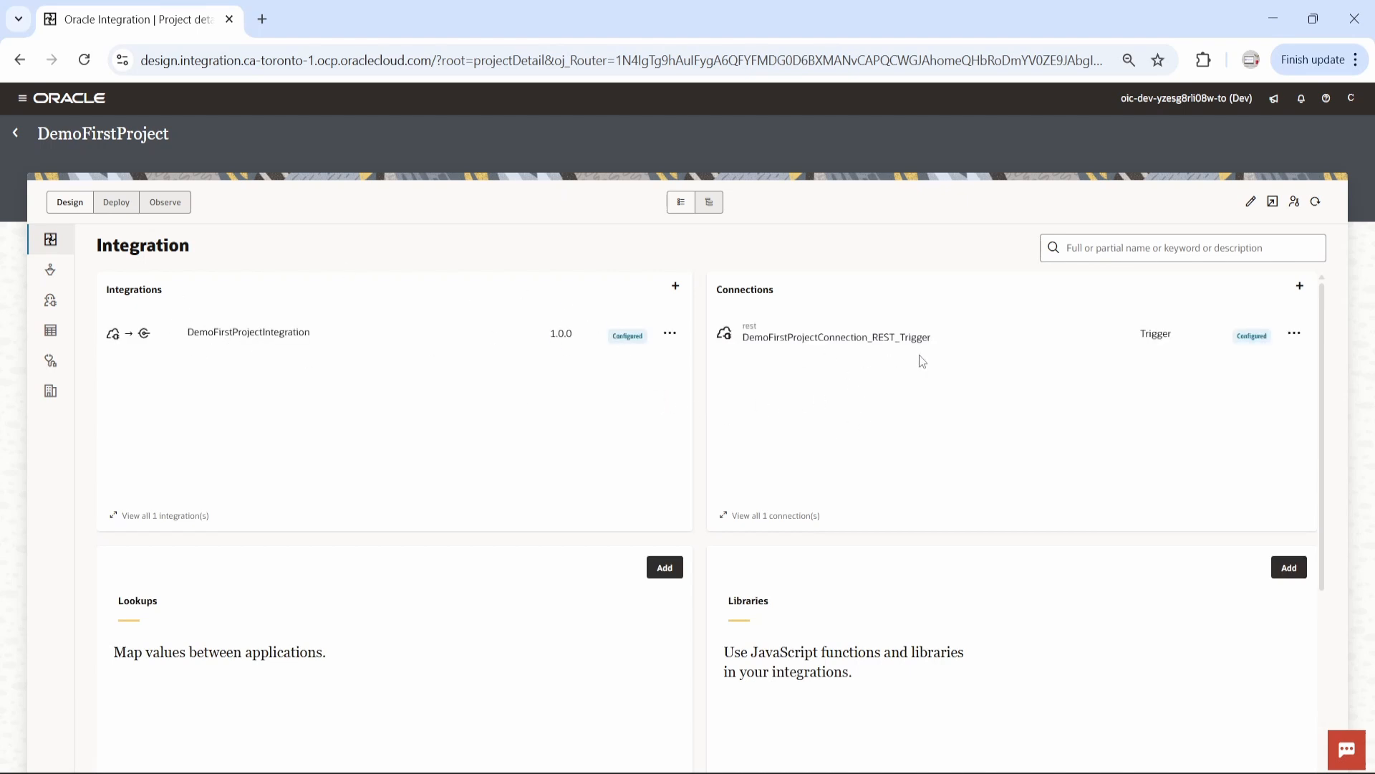
Activate DemoFirstProjectIntegration with the Debug tracing level and refresh the project page
click(671, 334)
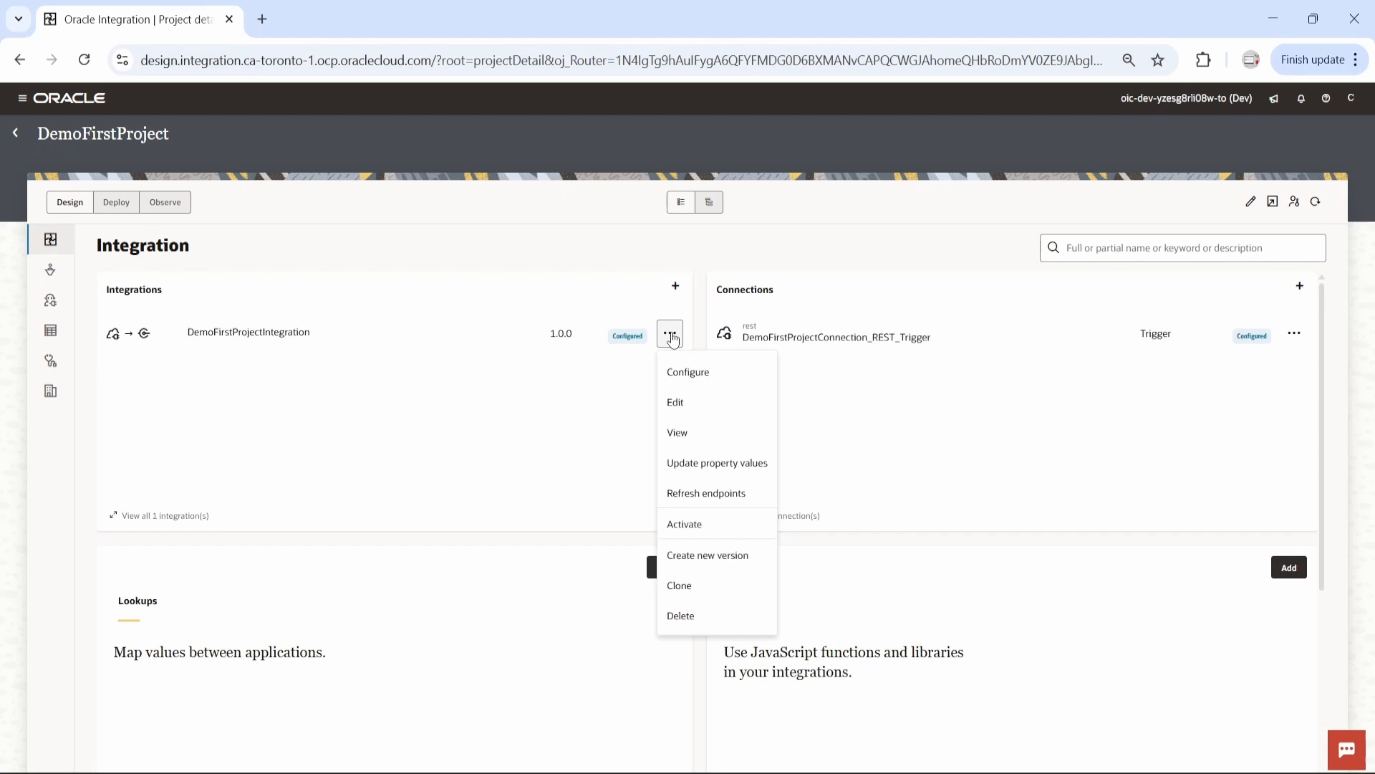
click(694, 528)
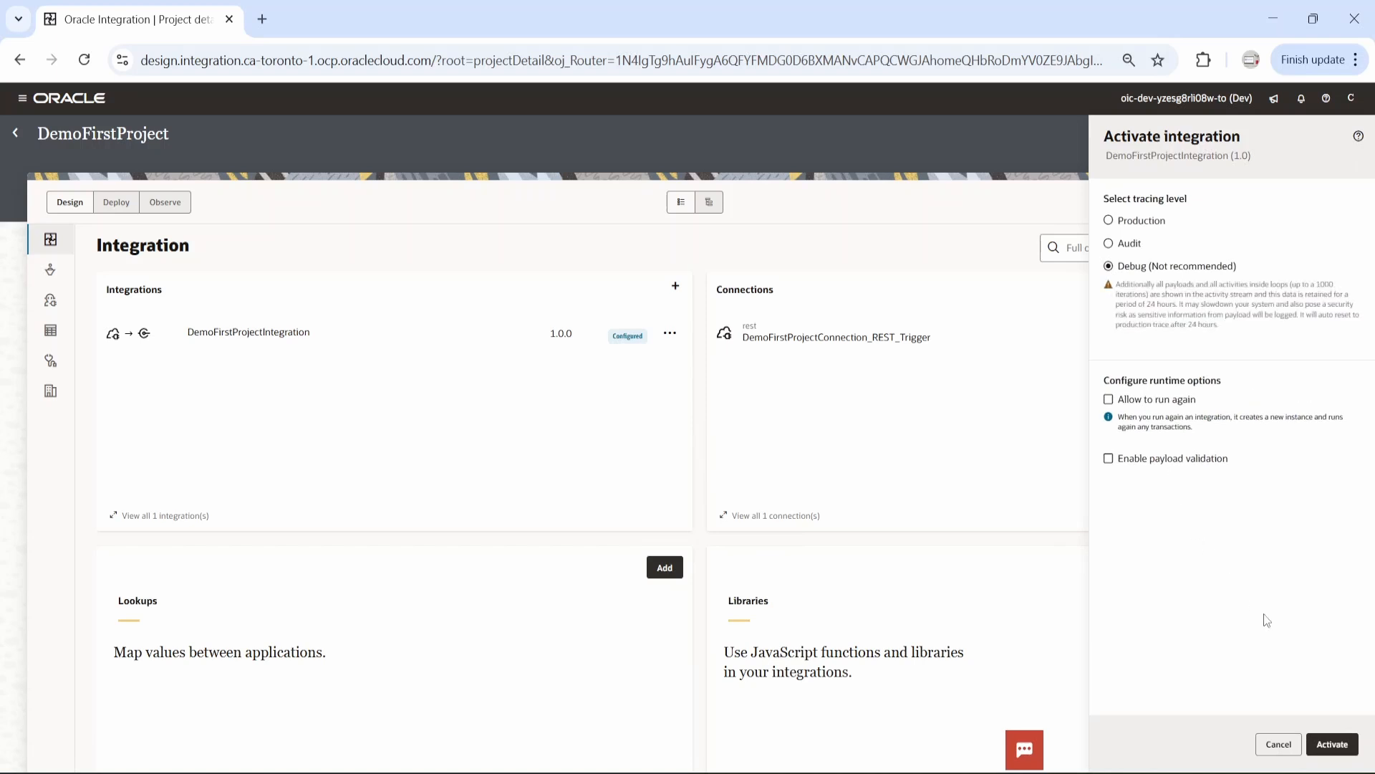
click(1331, 743)
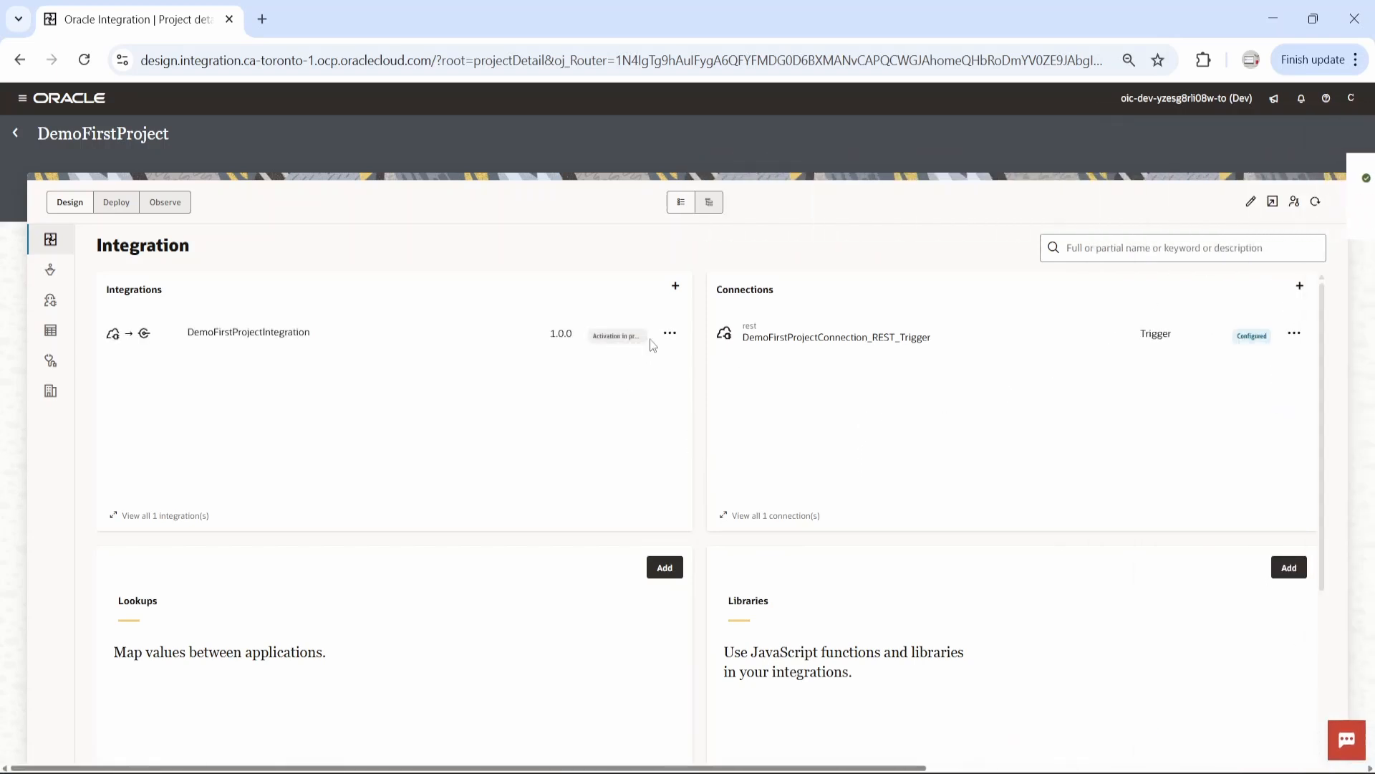
click(669, 336)
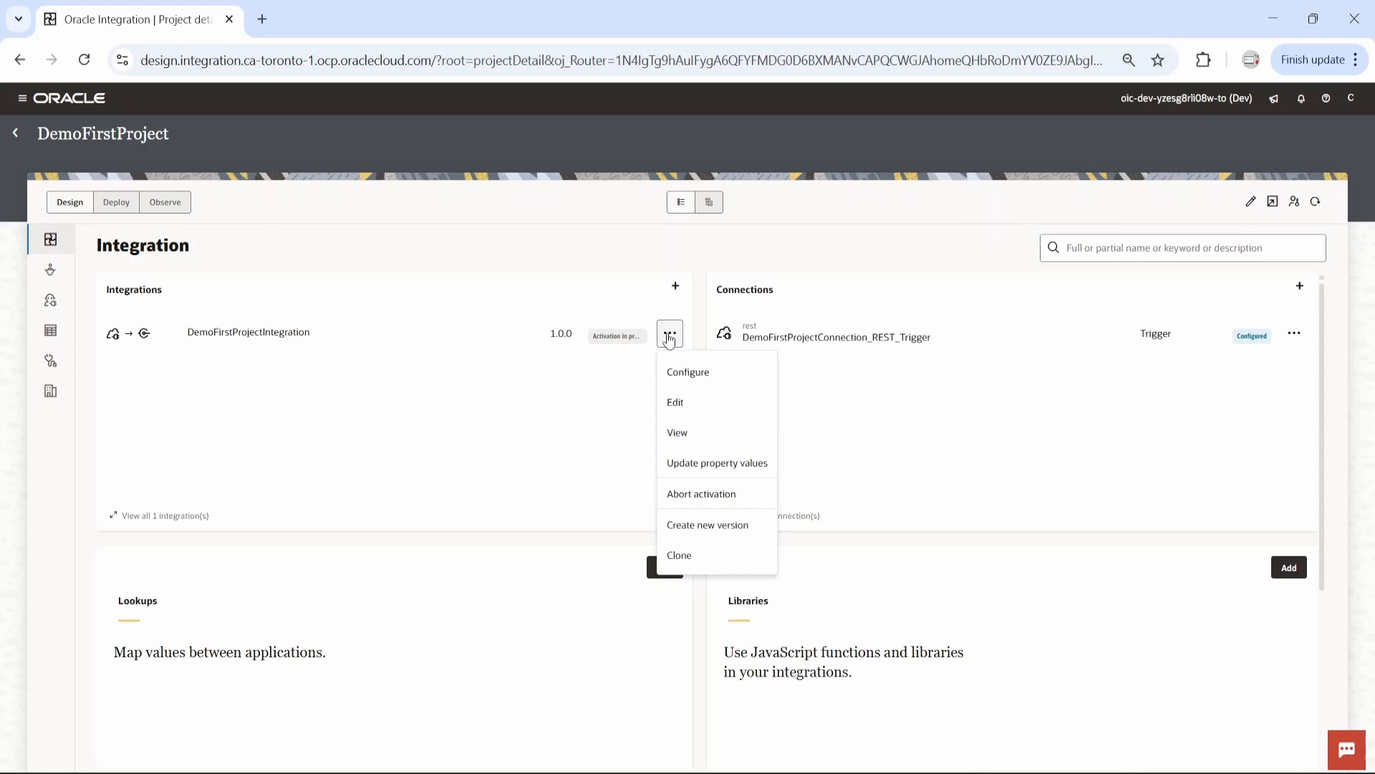
click(1313, 203)
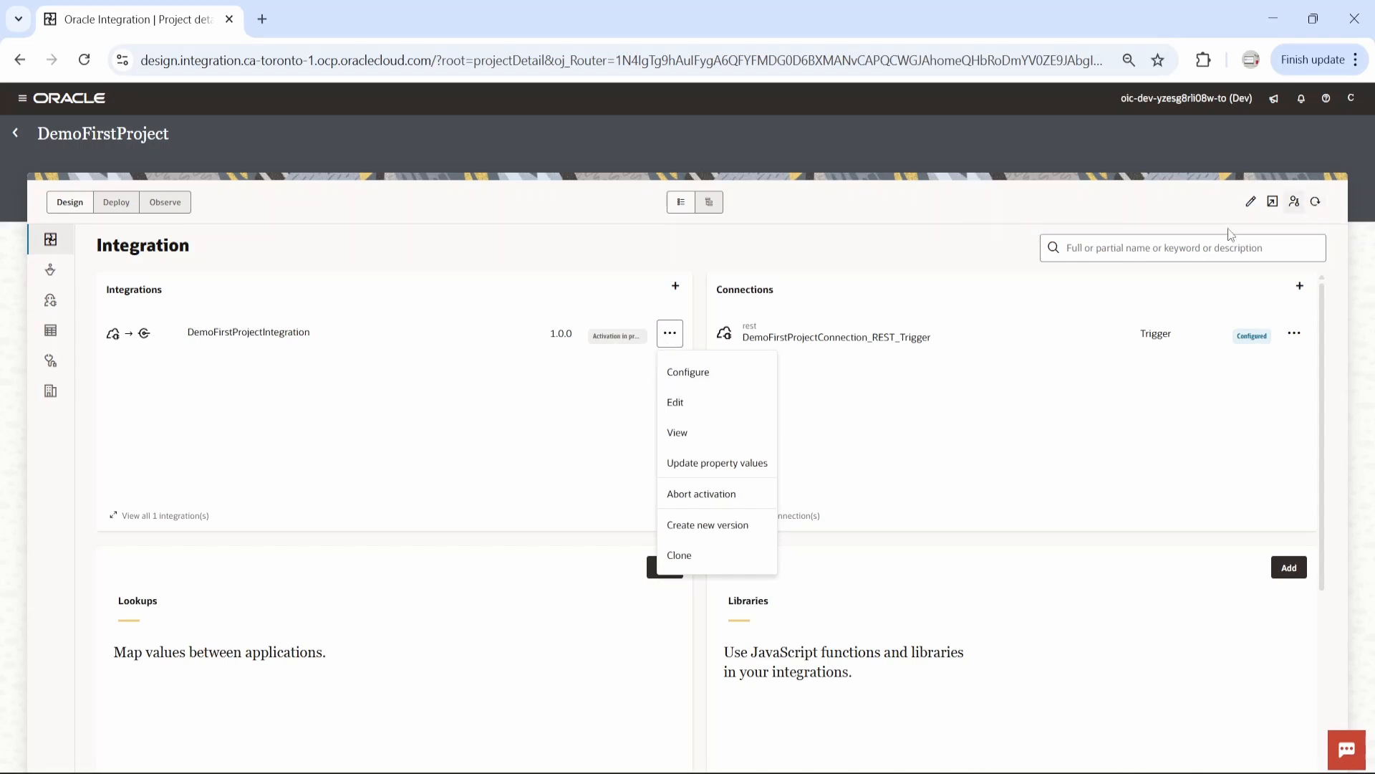
Run DemoFirstProjectIntegration with a person's first name as the value of the name URI parameter
click(669, 334)
click(688, 483)
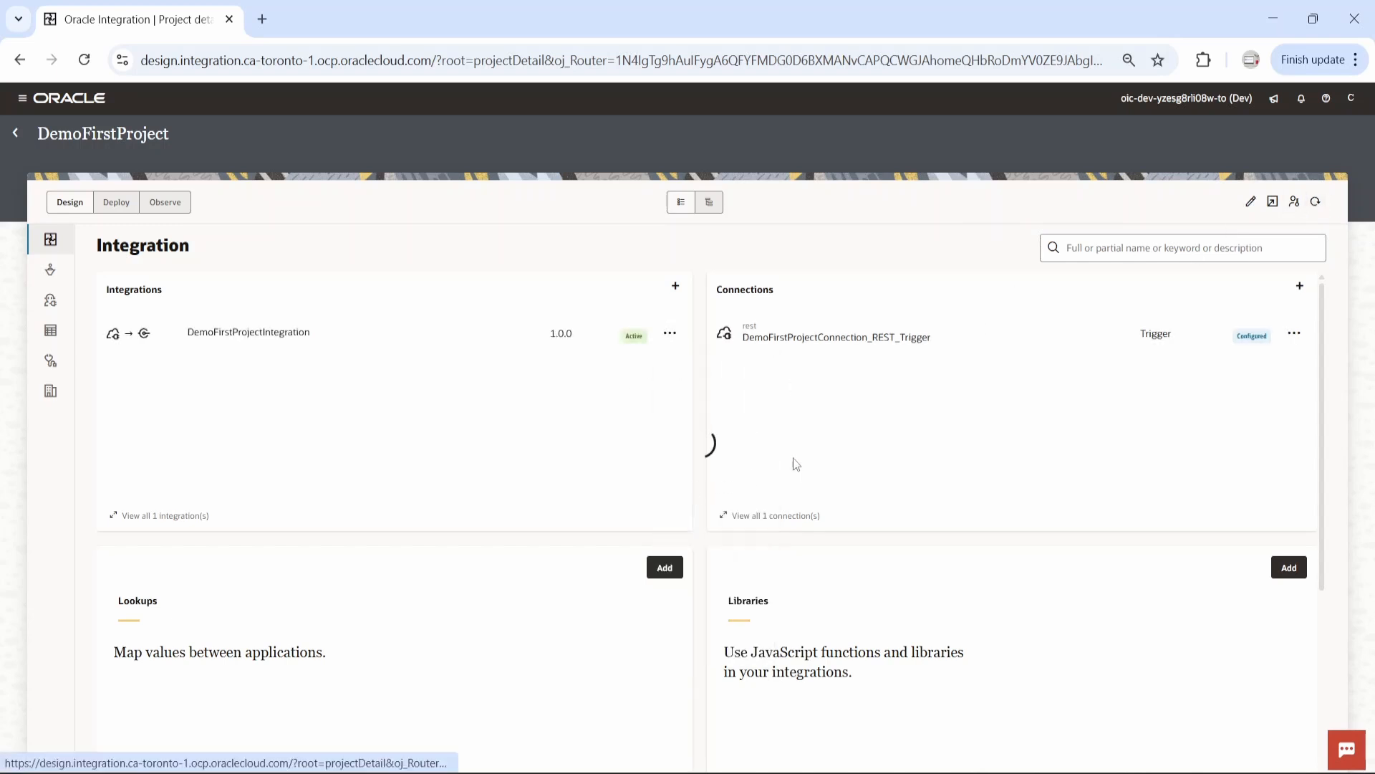
click(375, 364)
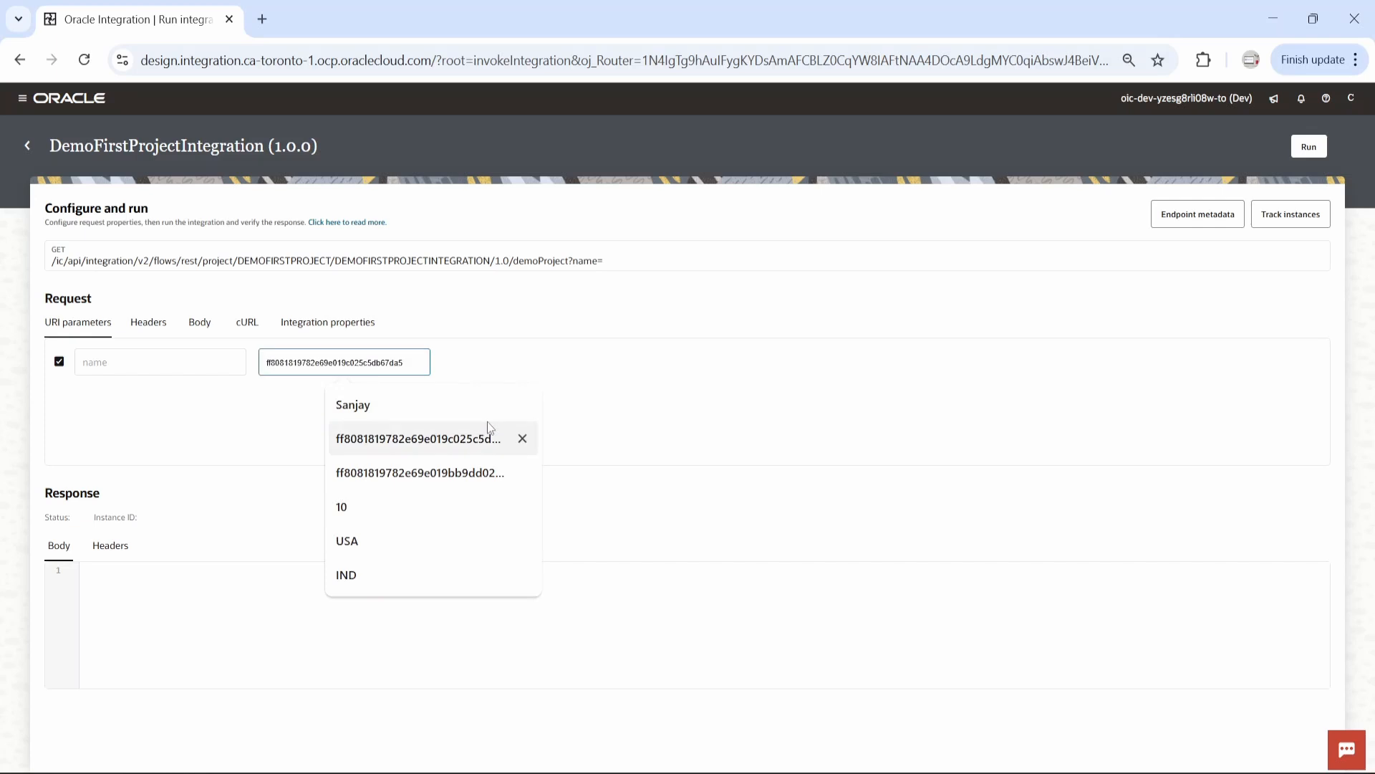
text(Sanjay)
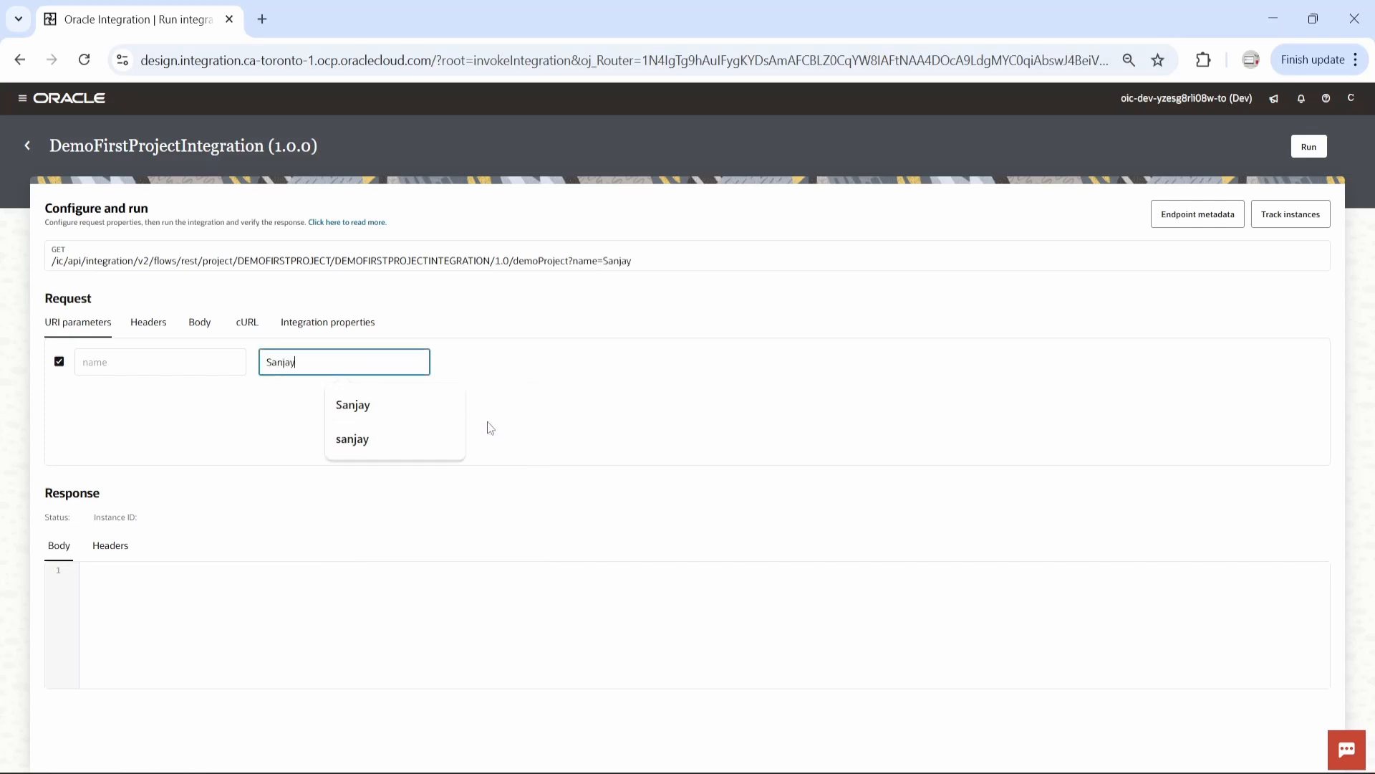
click(353, 404)
click(1309, 146)
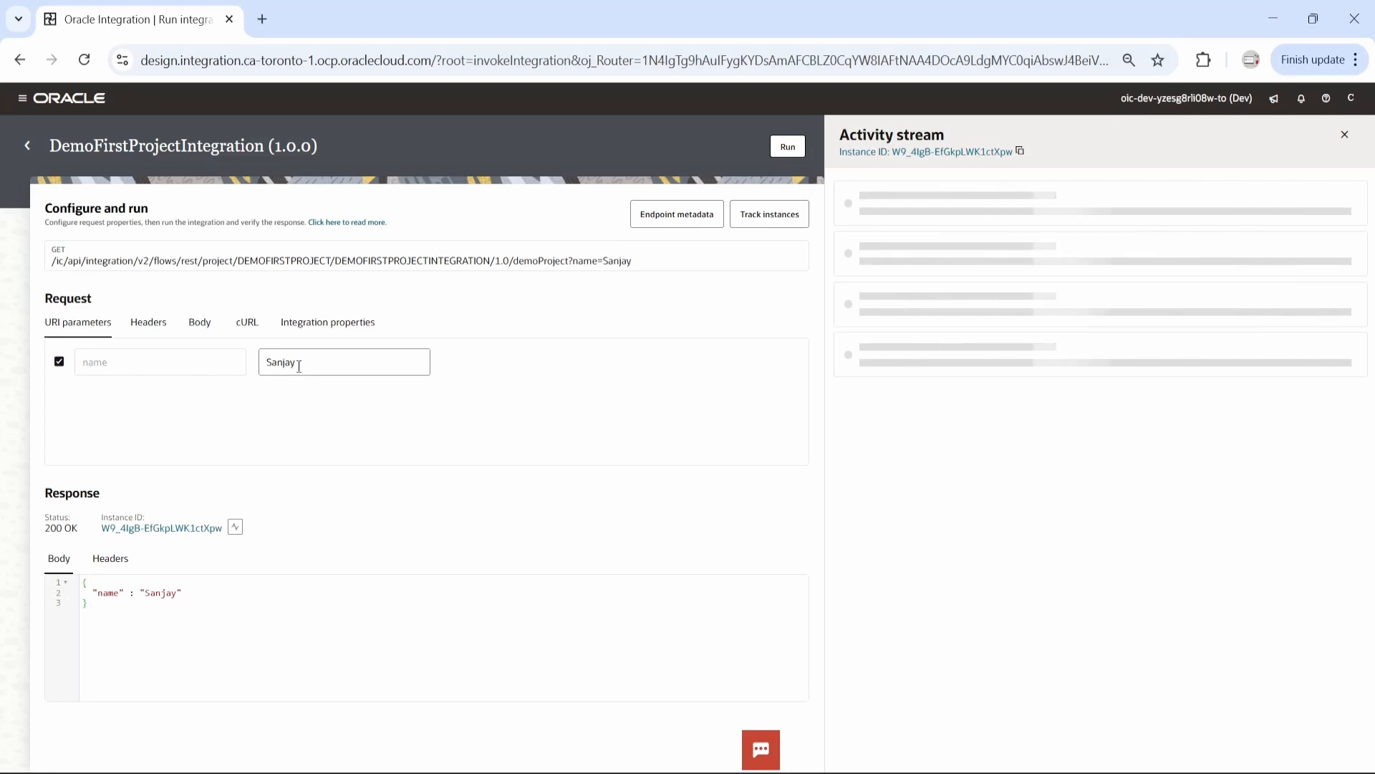
Close the activity stream, return to DemoFirstProject and view its integrations under Observe
click(1344, 134)
click(27, 147)
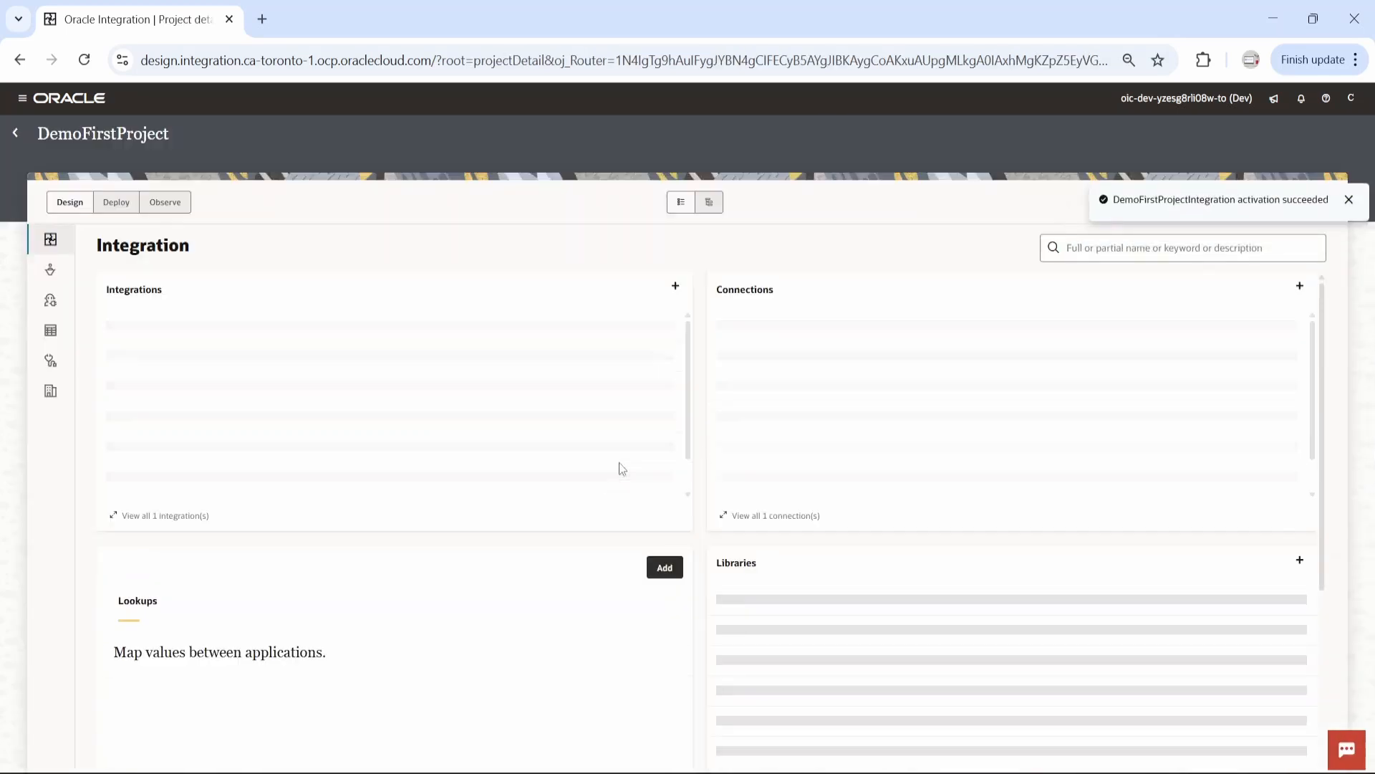
click(170, 203)
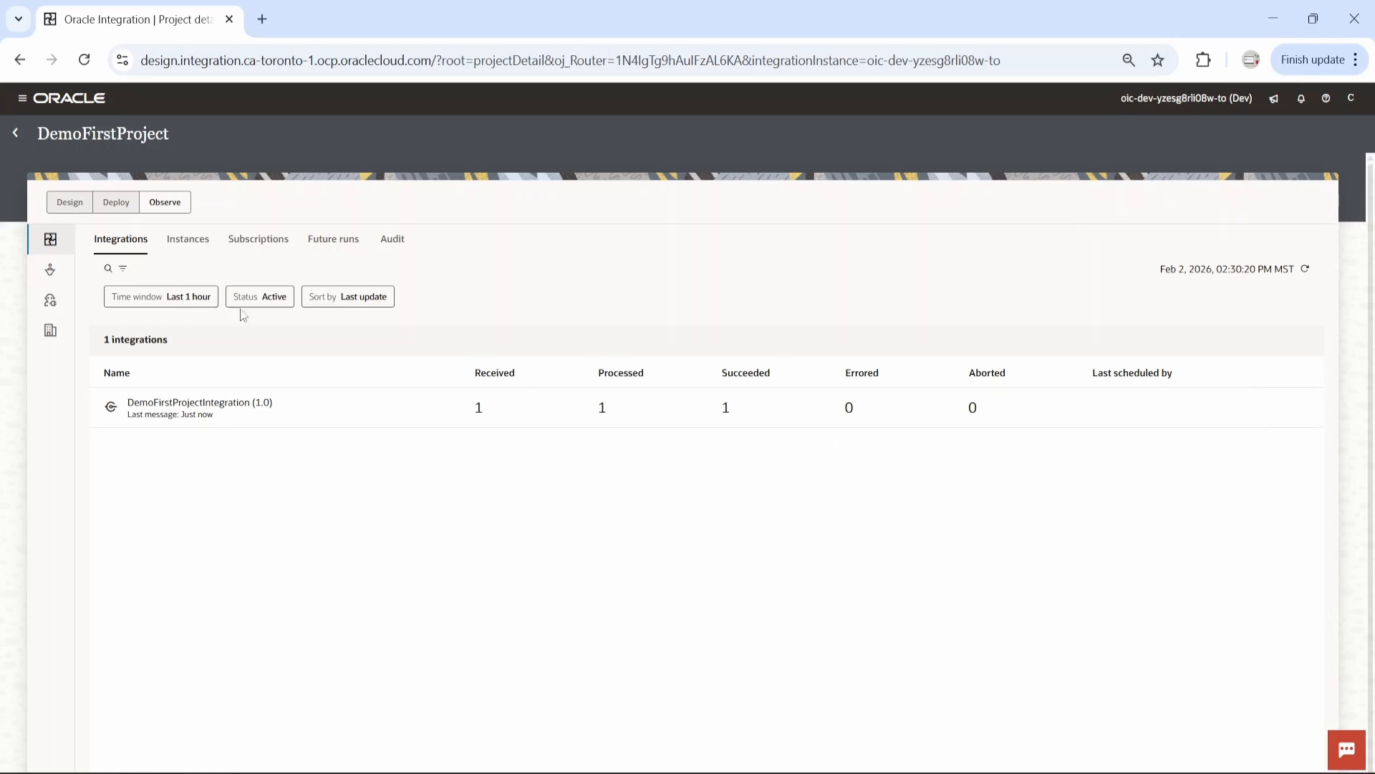
Show the project's integration instances and examine the activity stream of the DemoFirstProjectIntegration run
click(189, 239)
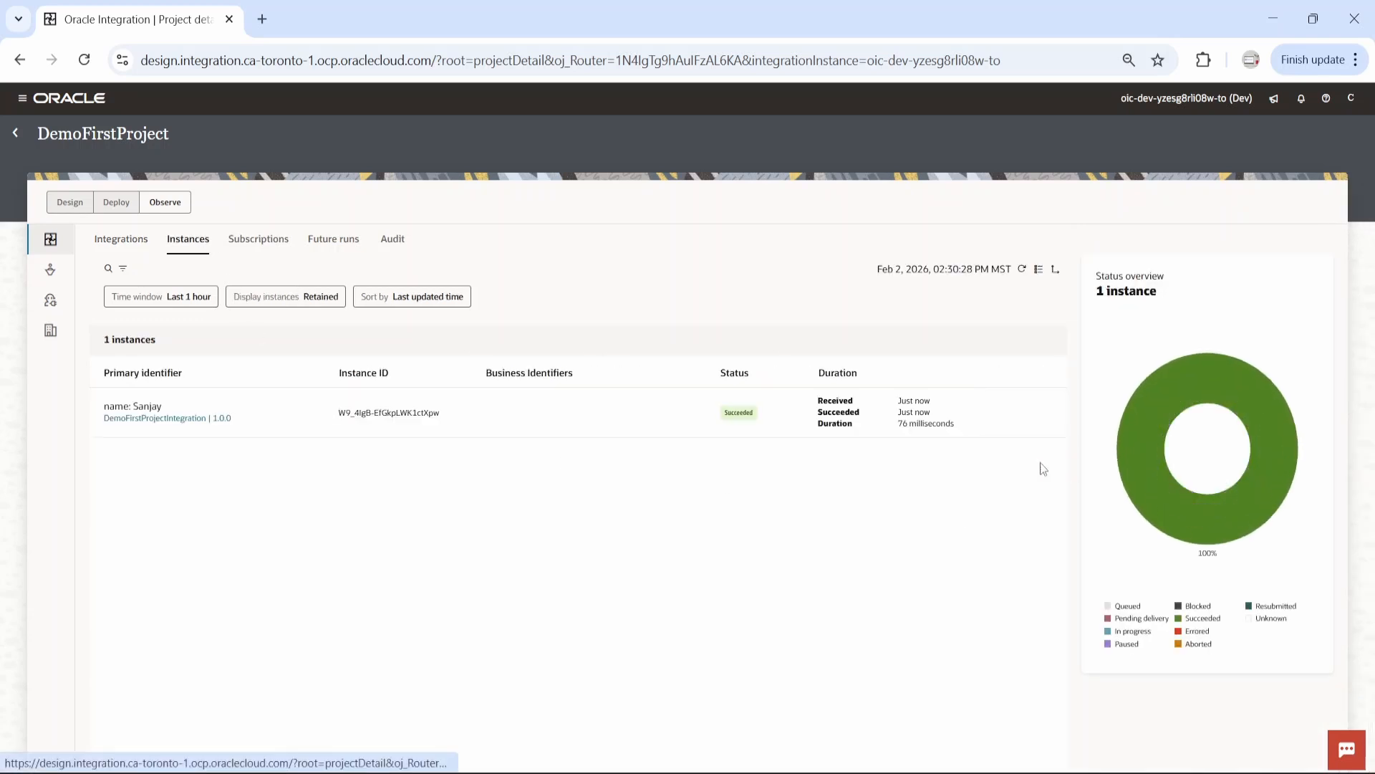
click(1011, 410)
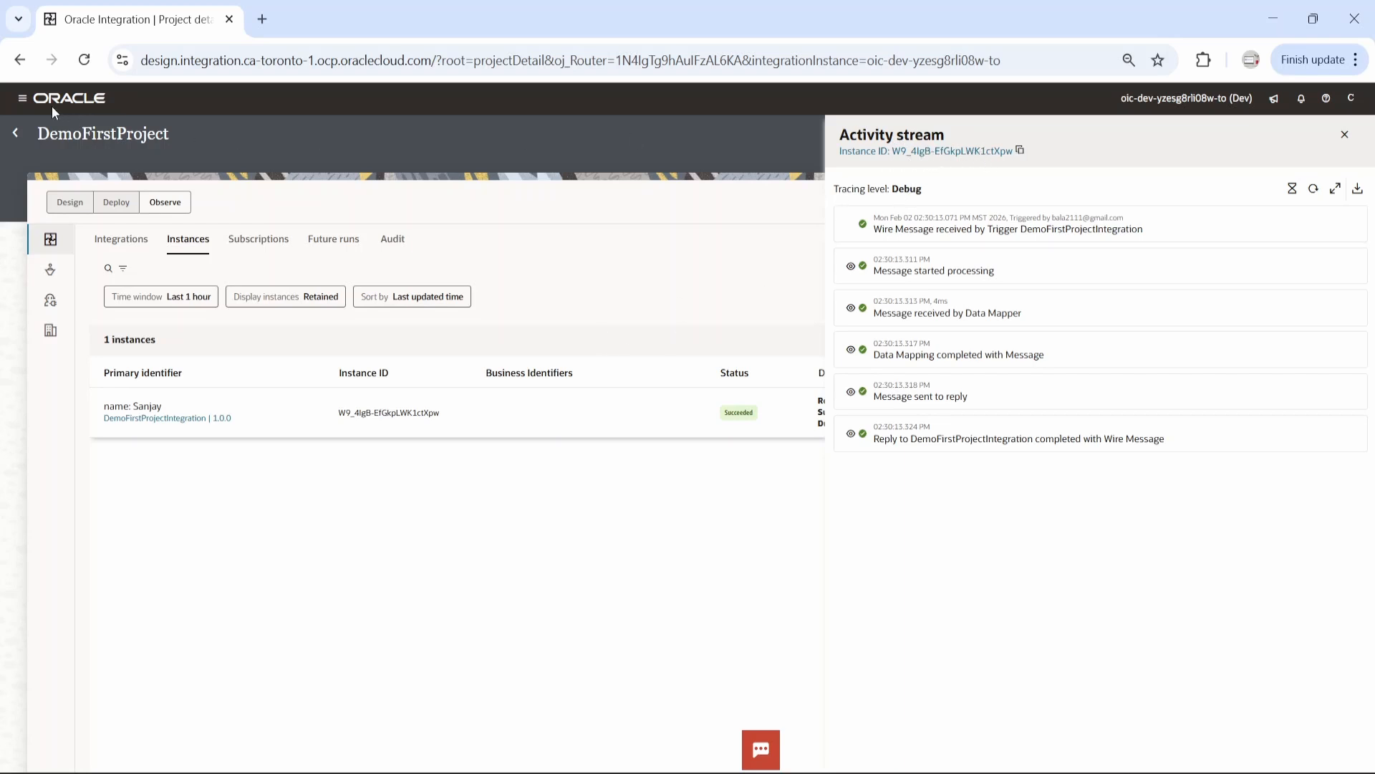
Return to the projects list and reopen DemoFirstProject
click(23, 99)
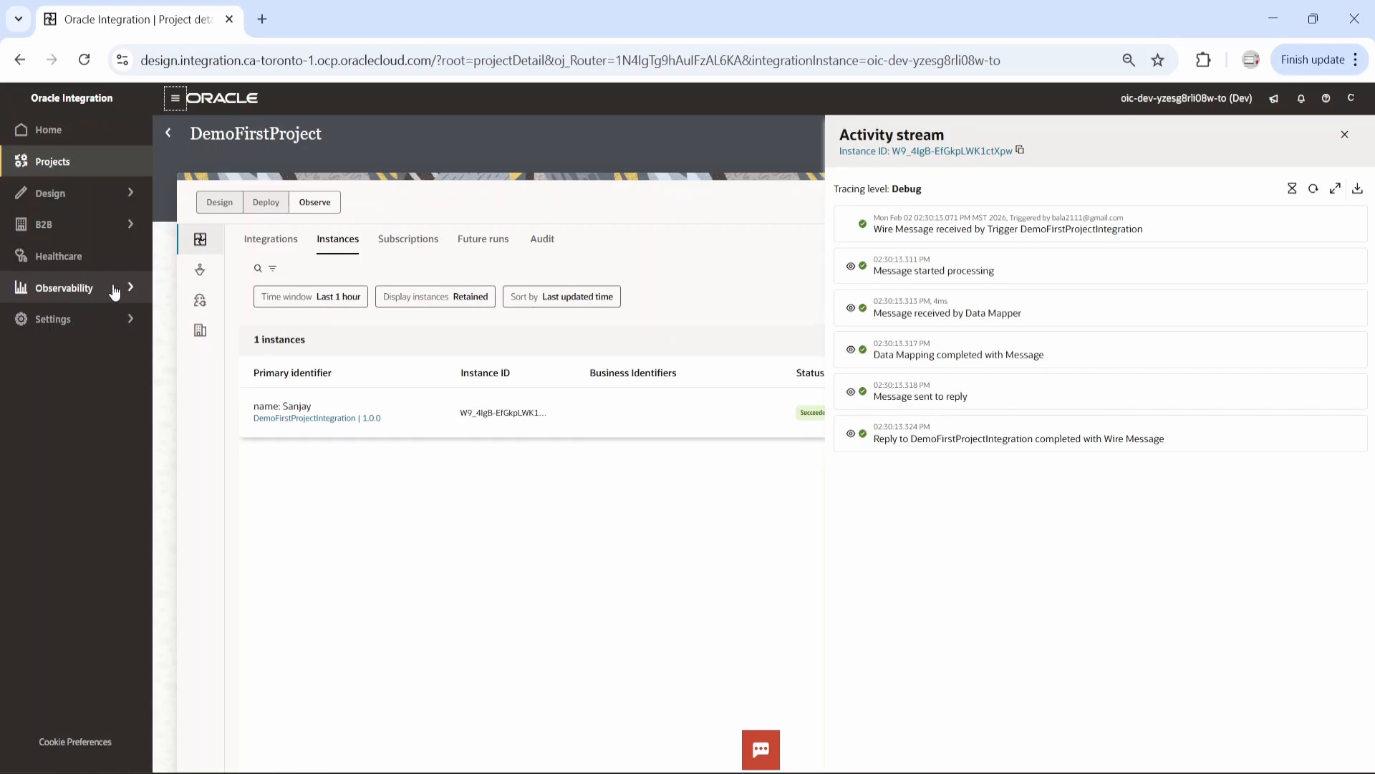
click(169, 136)
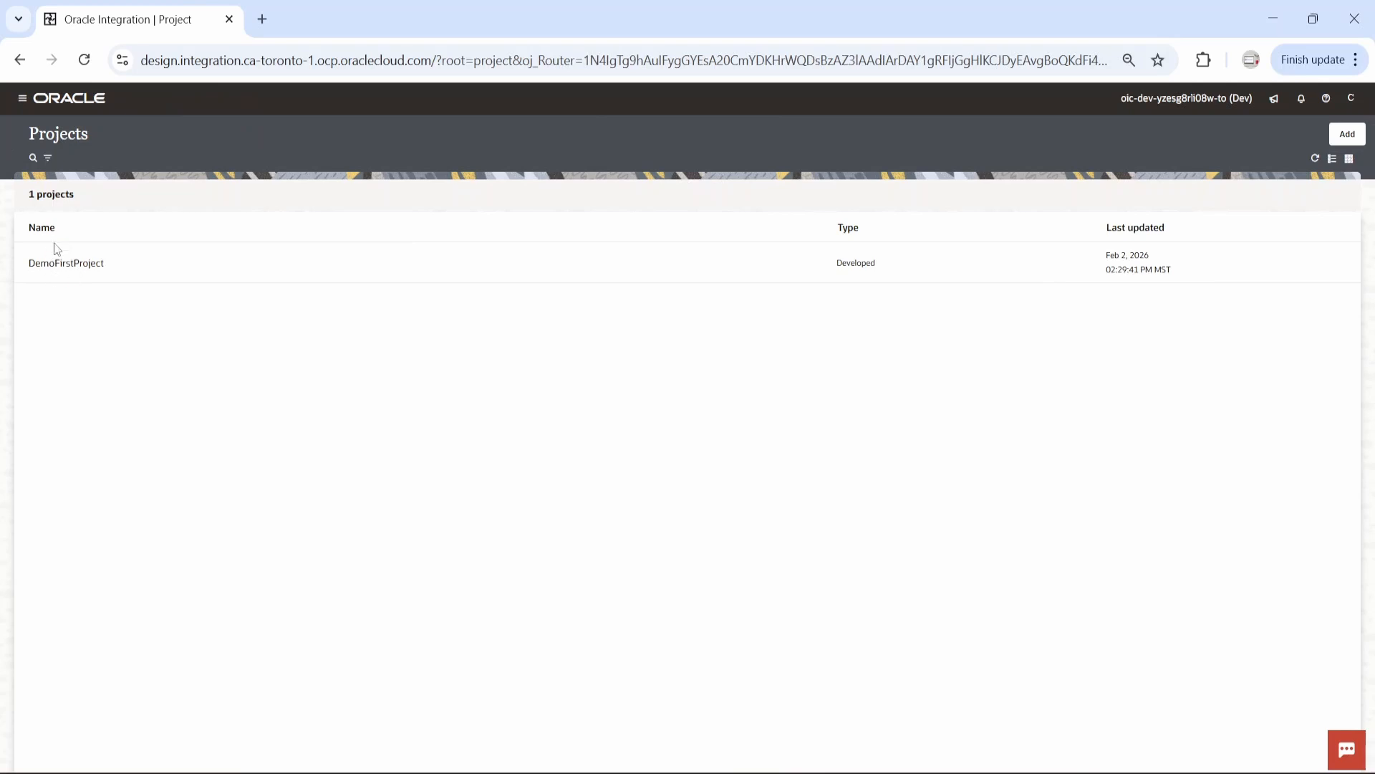
click(24, 99)
click(276, 268)
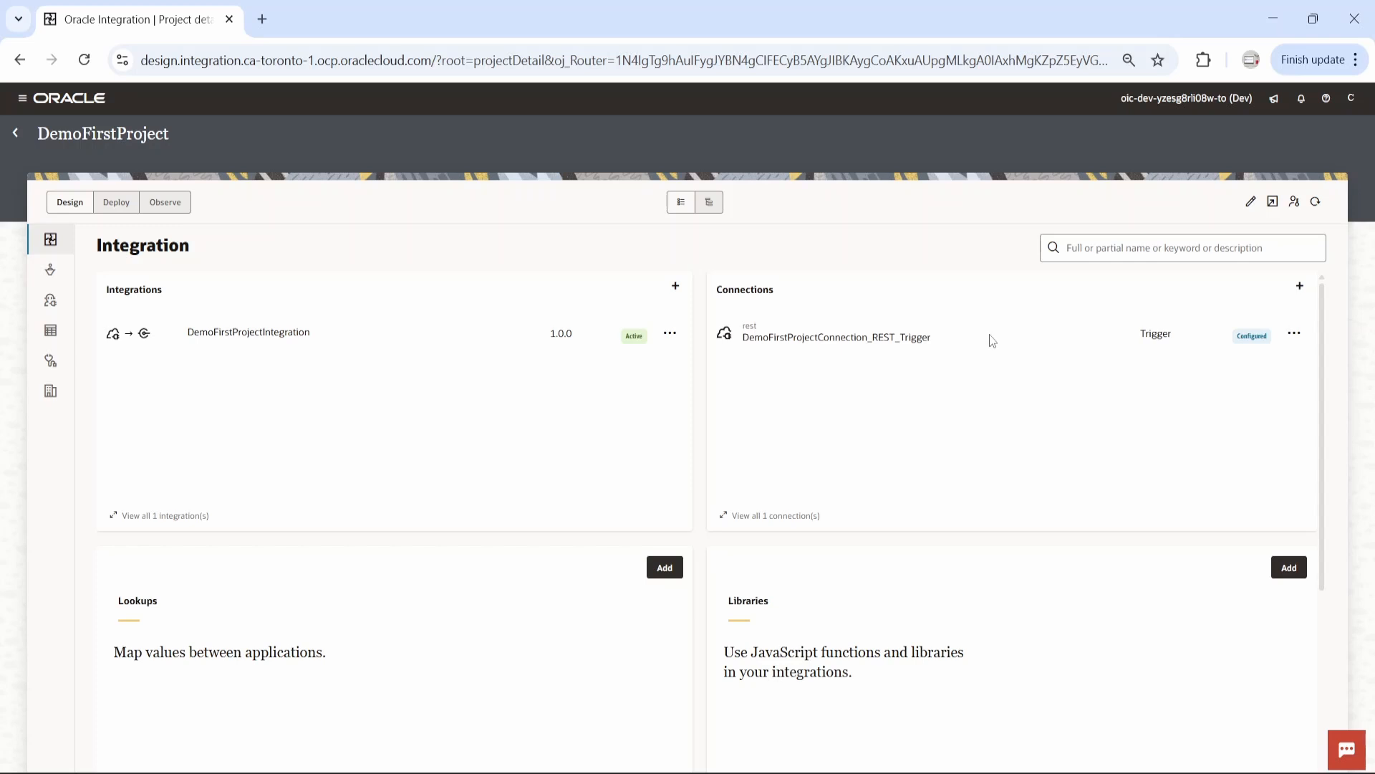
Review DemoFirstProject's CAR file export options without exporting, check its Deploy page and return to the Design page
click(1273, 205)
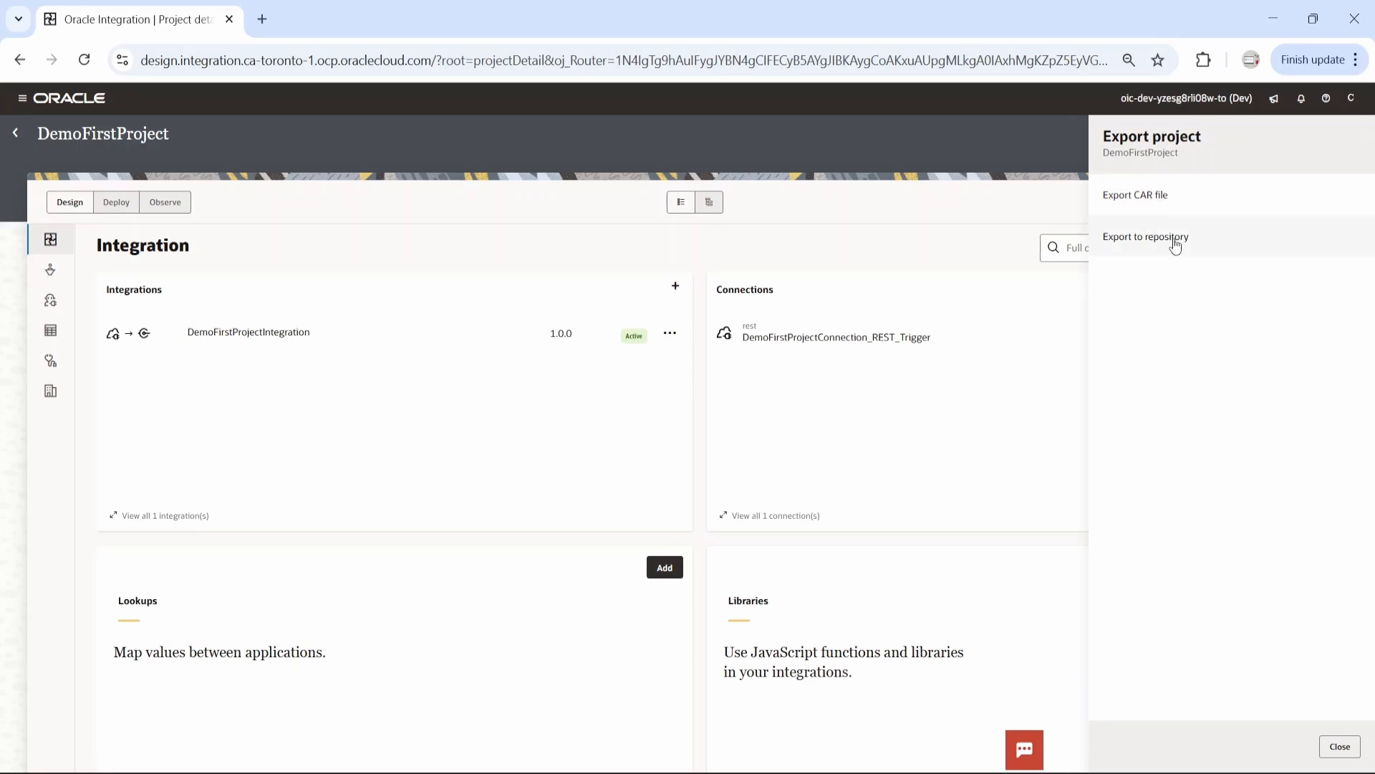
click(1179, 207)
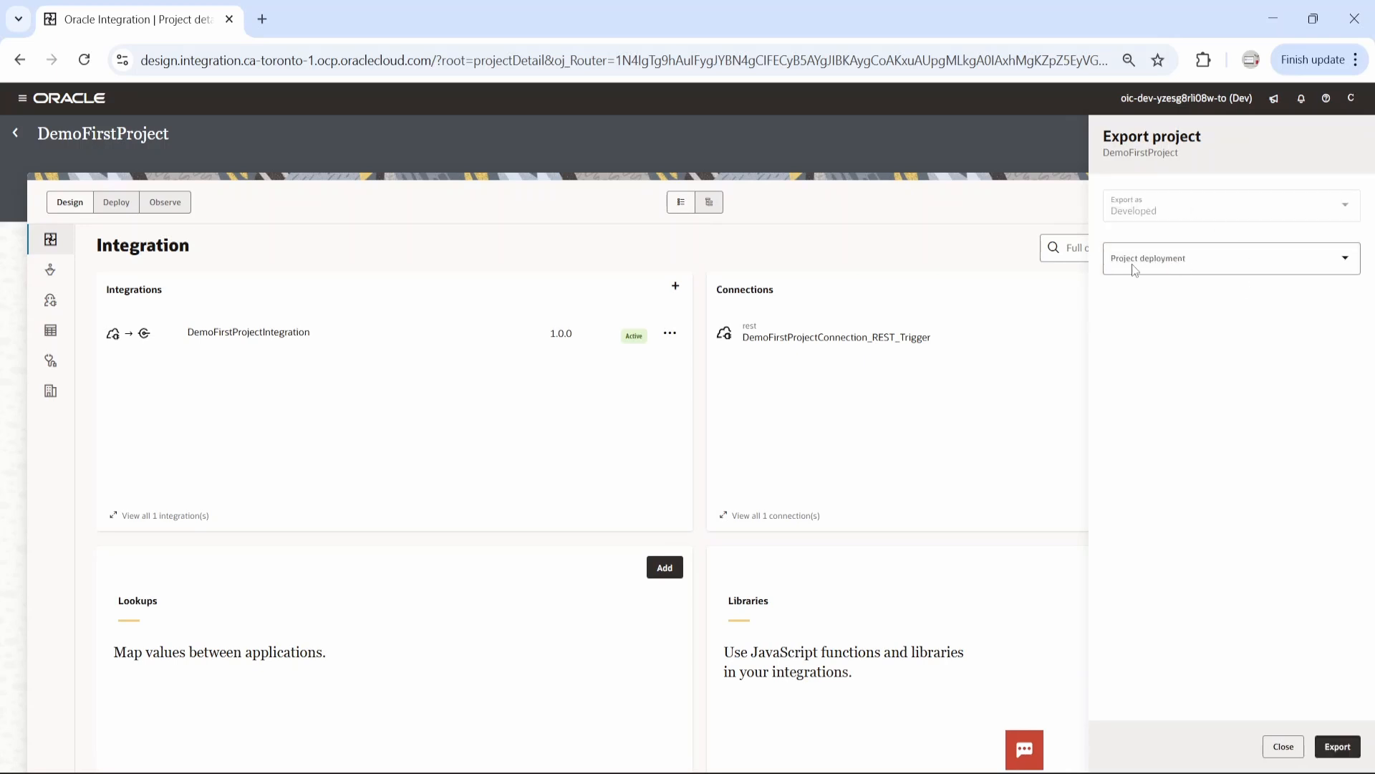
click(1346, 258)
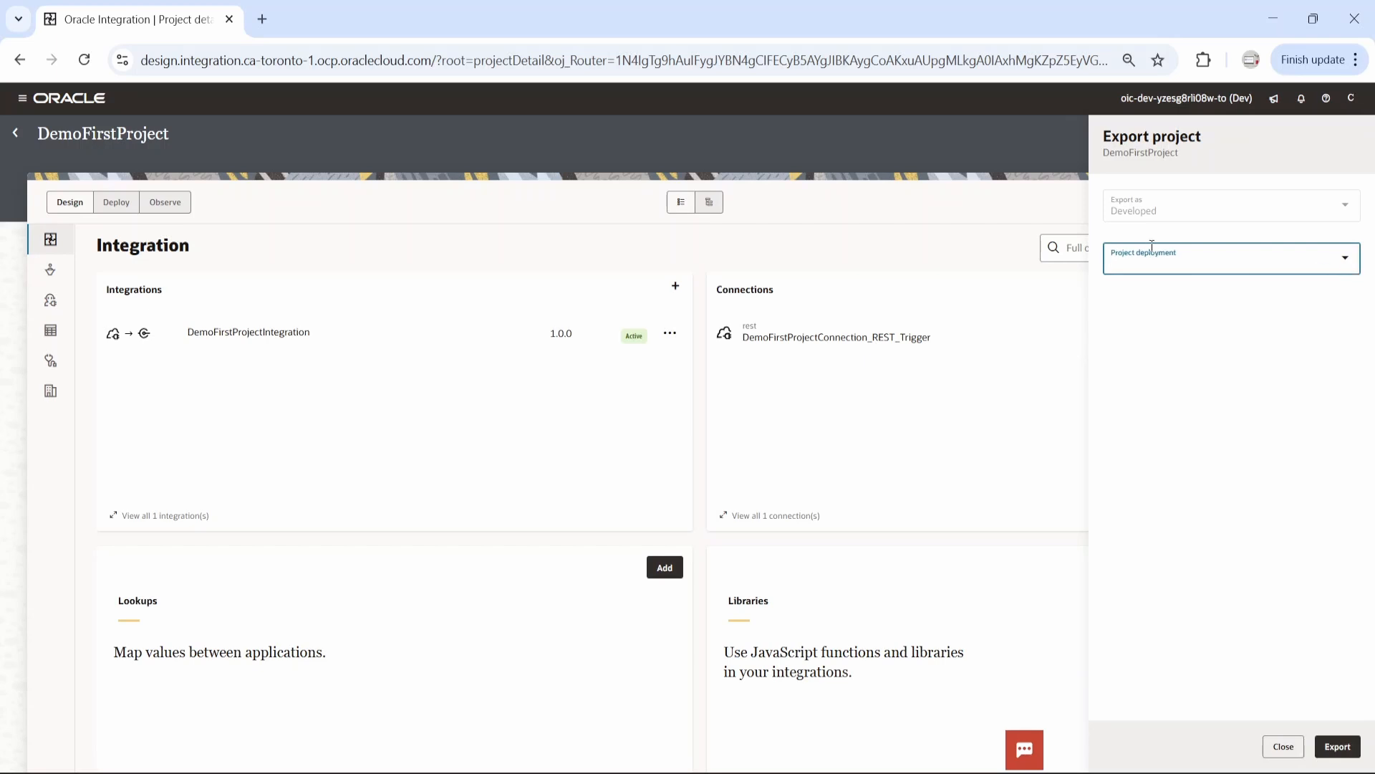
click(1184, 341)
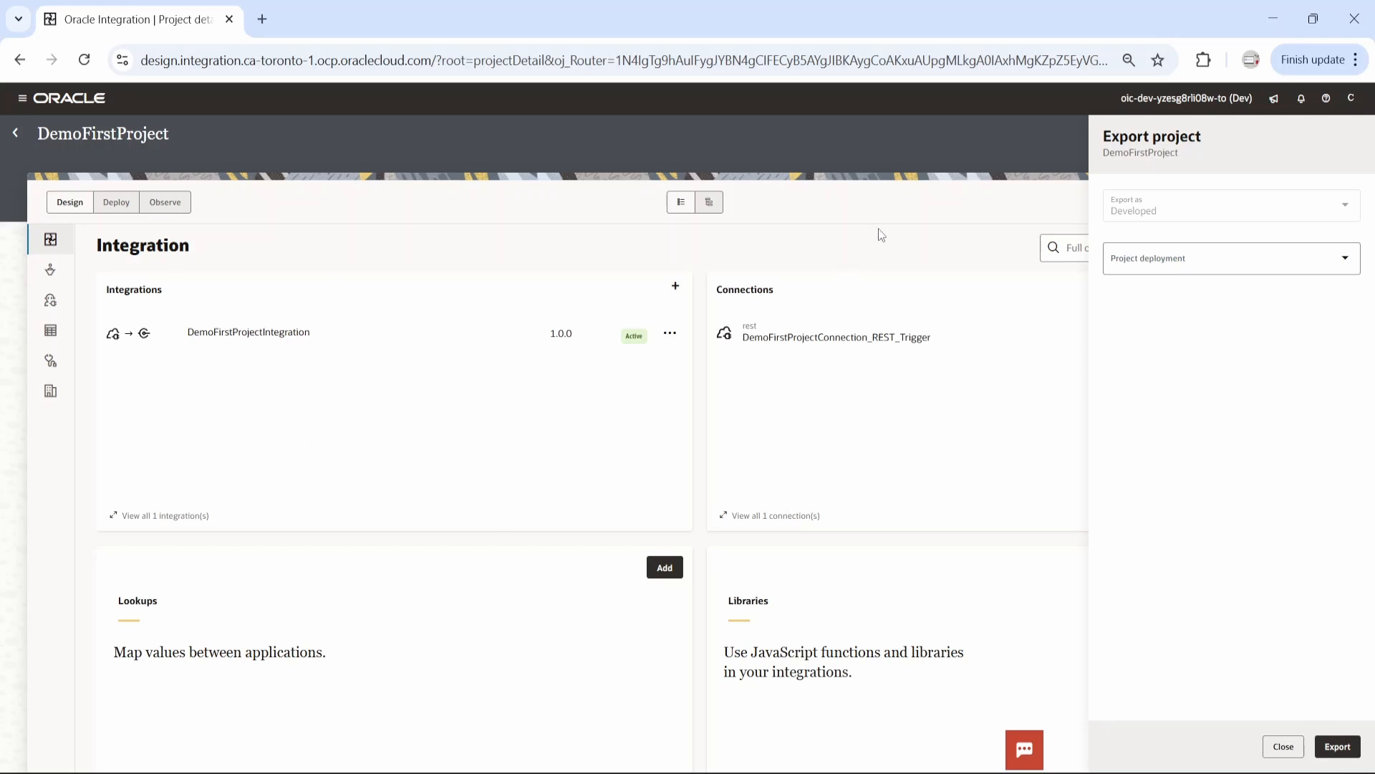
click(1280, 747)
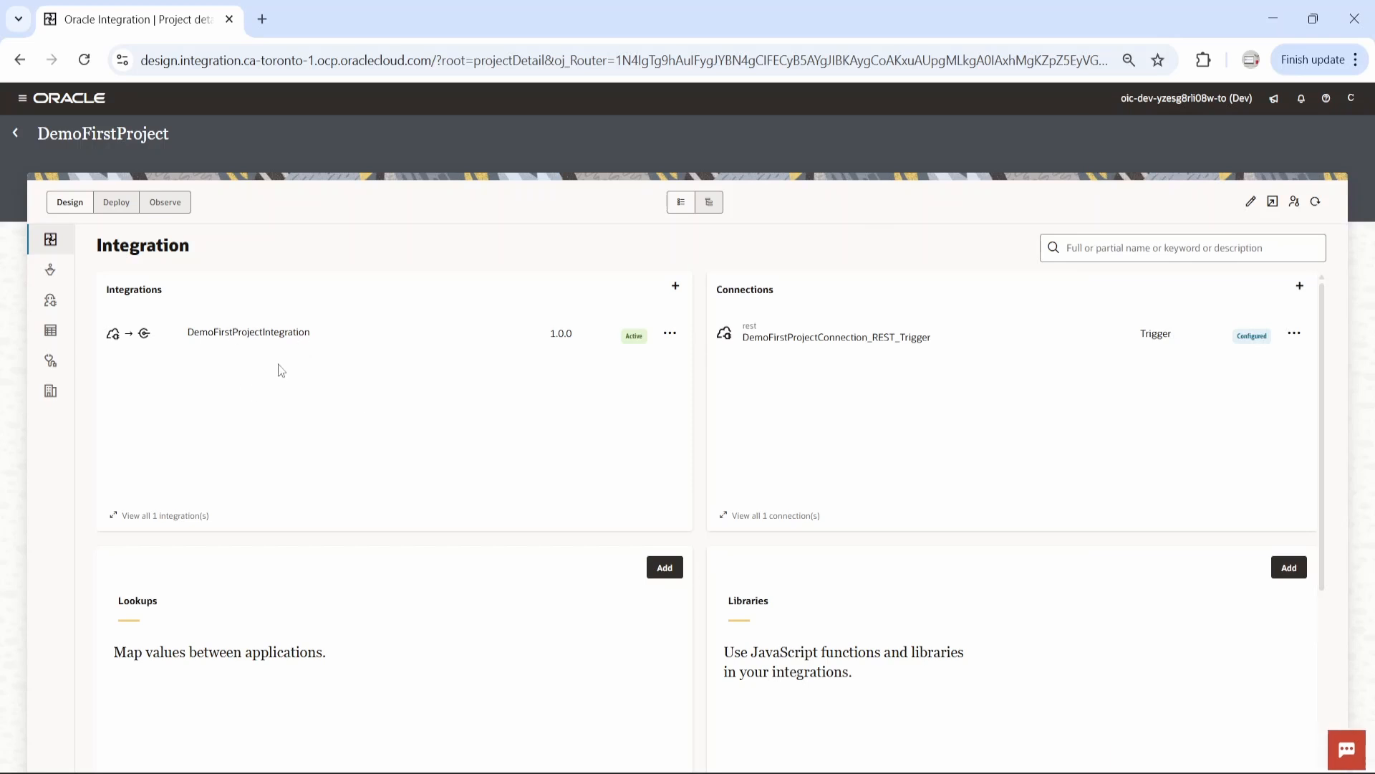
click(116, 202)
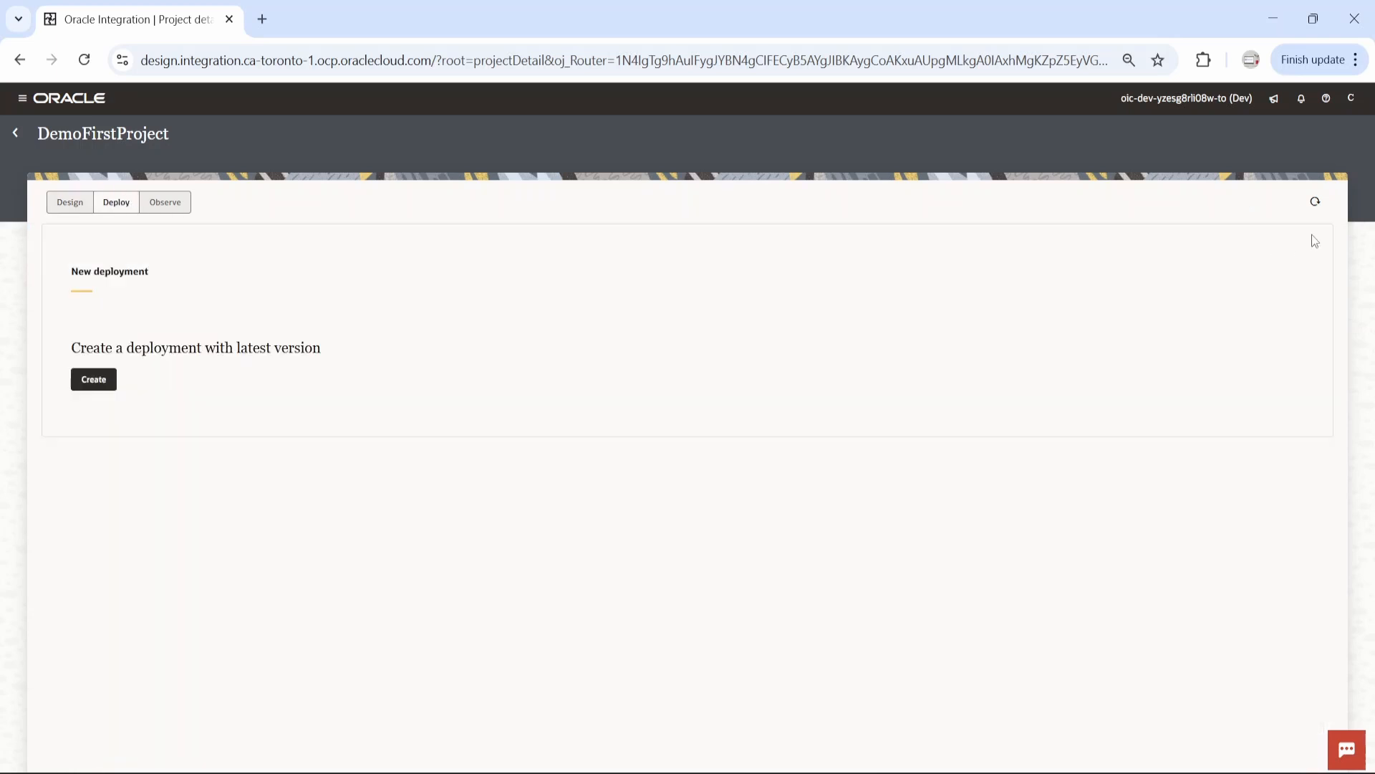
click(72, 204)
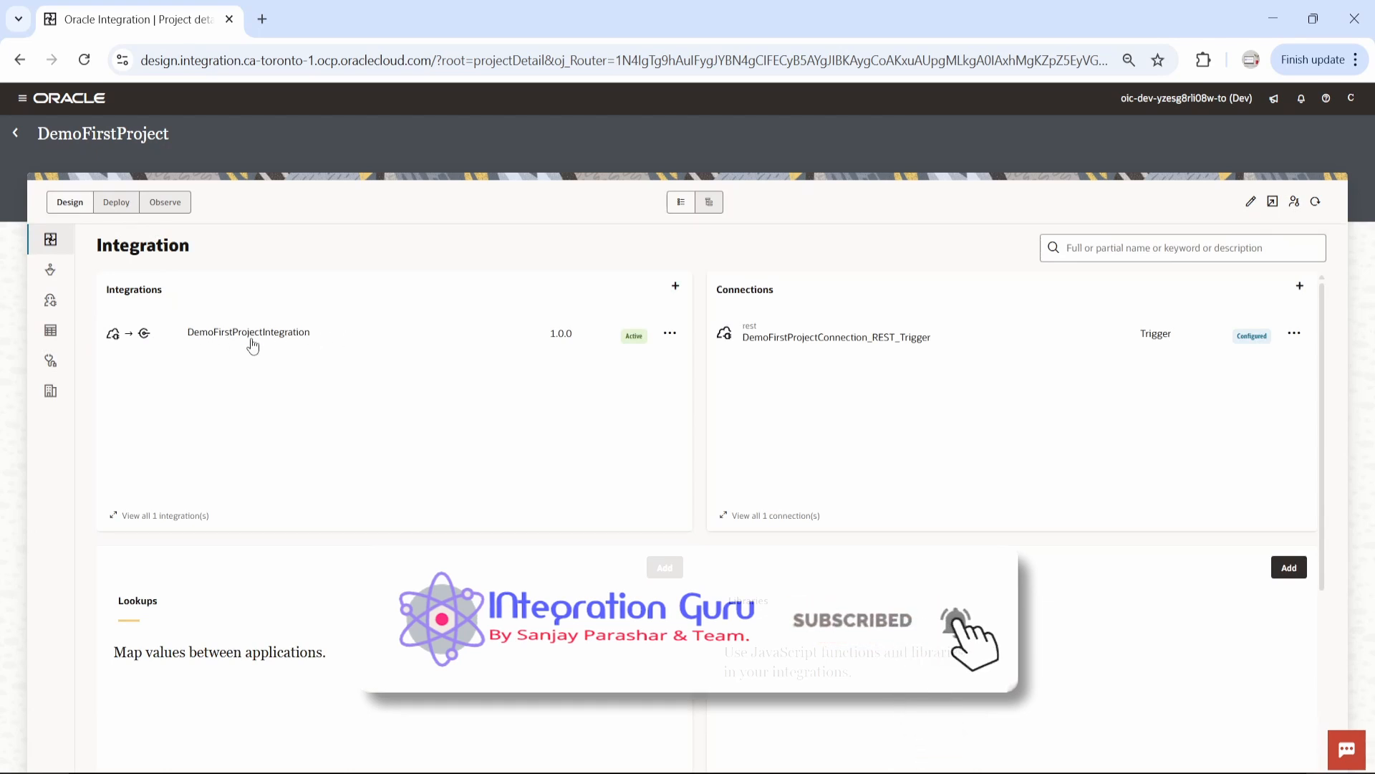
Export the standalone DemoWhileLoop 1.1.0 integration from the Design integrations list
click(18, 133)
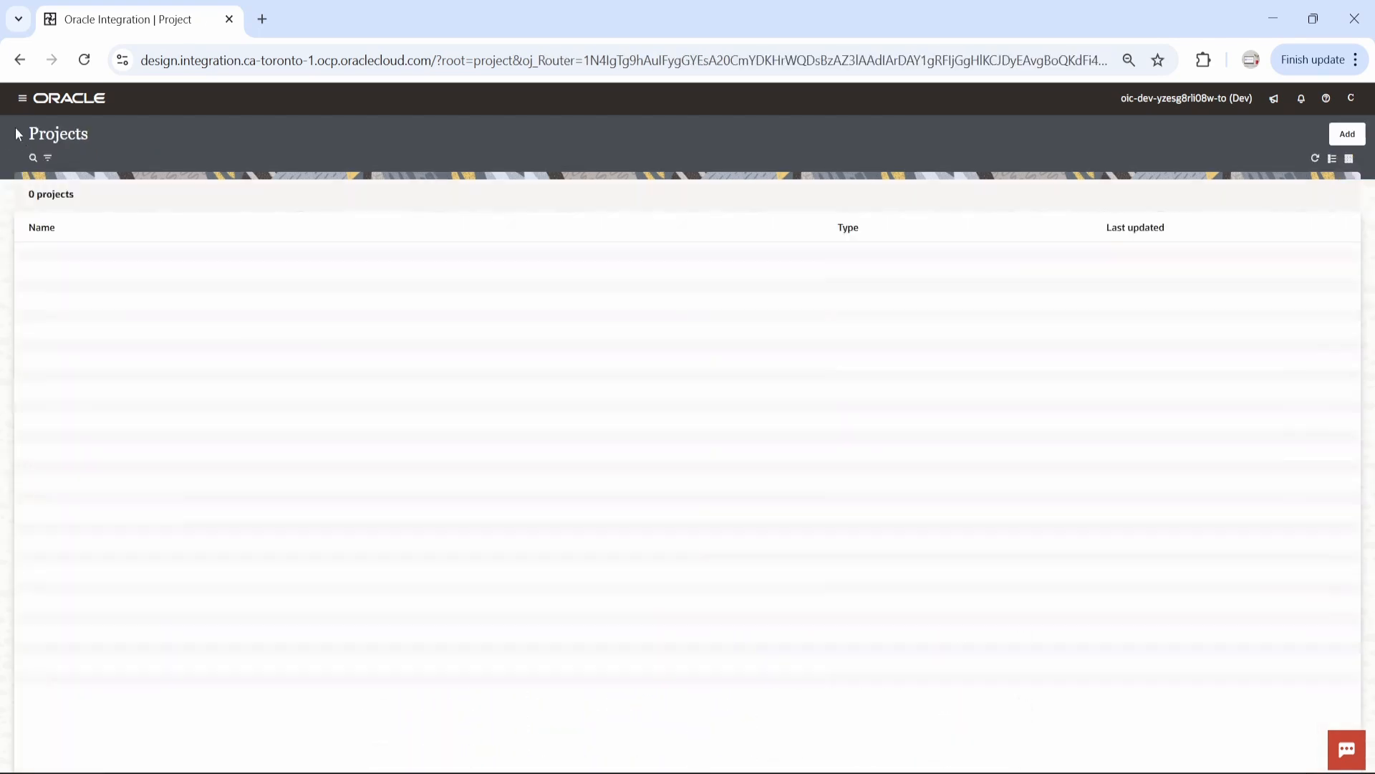
click(22, 99)
click(63, 204)
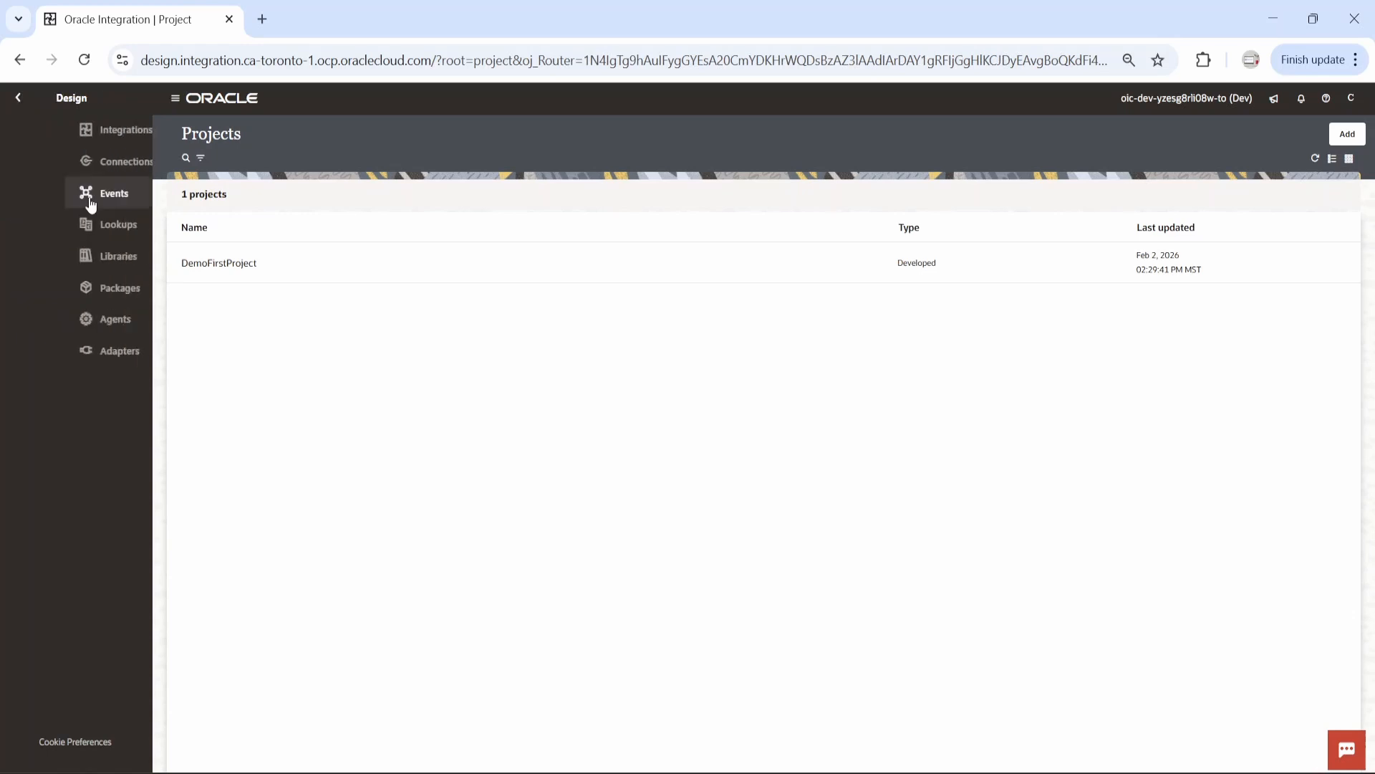
click(56, 135)
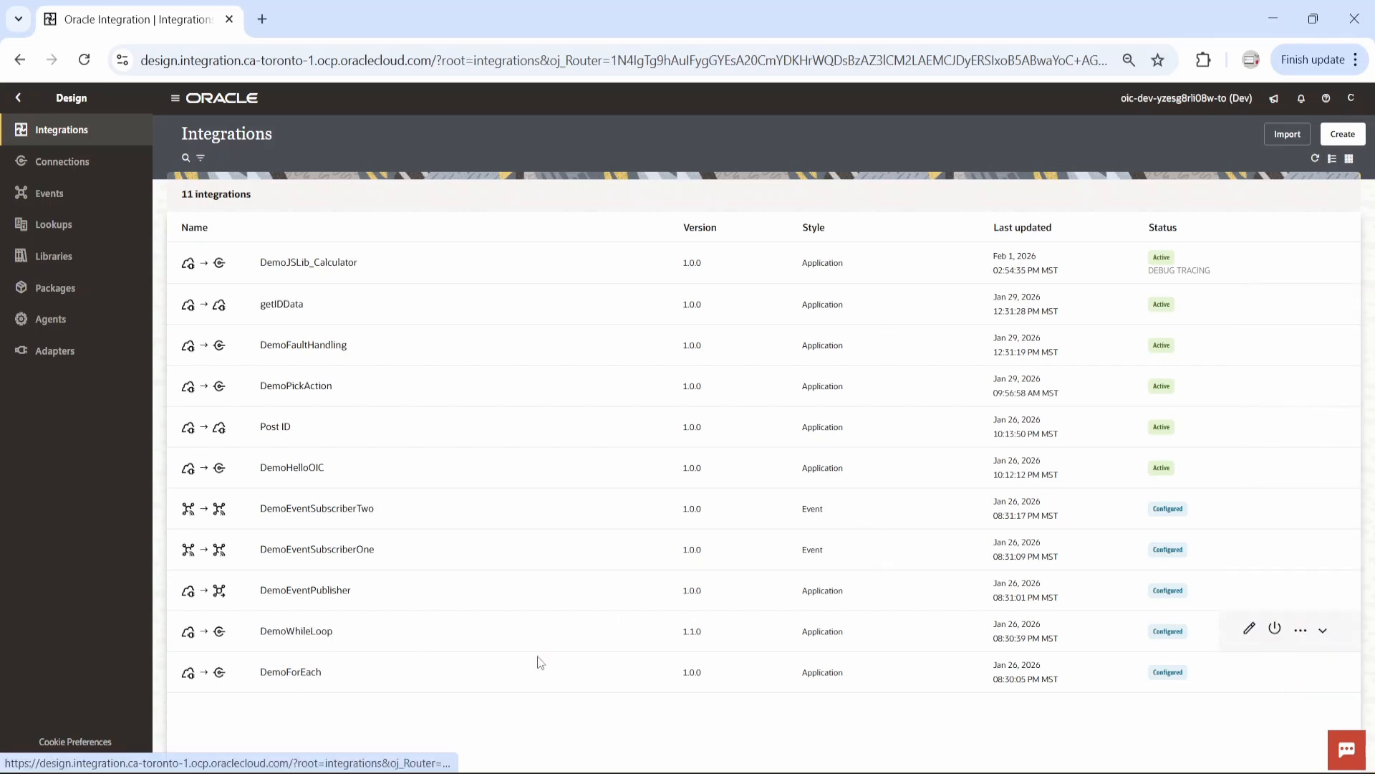
click(1309, 633)
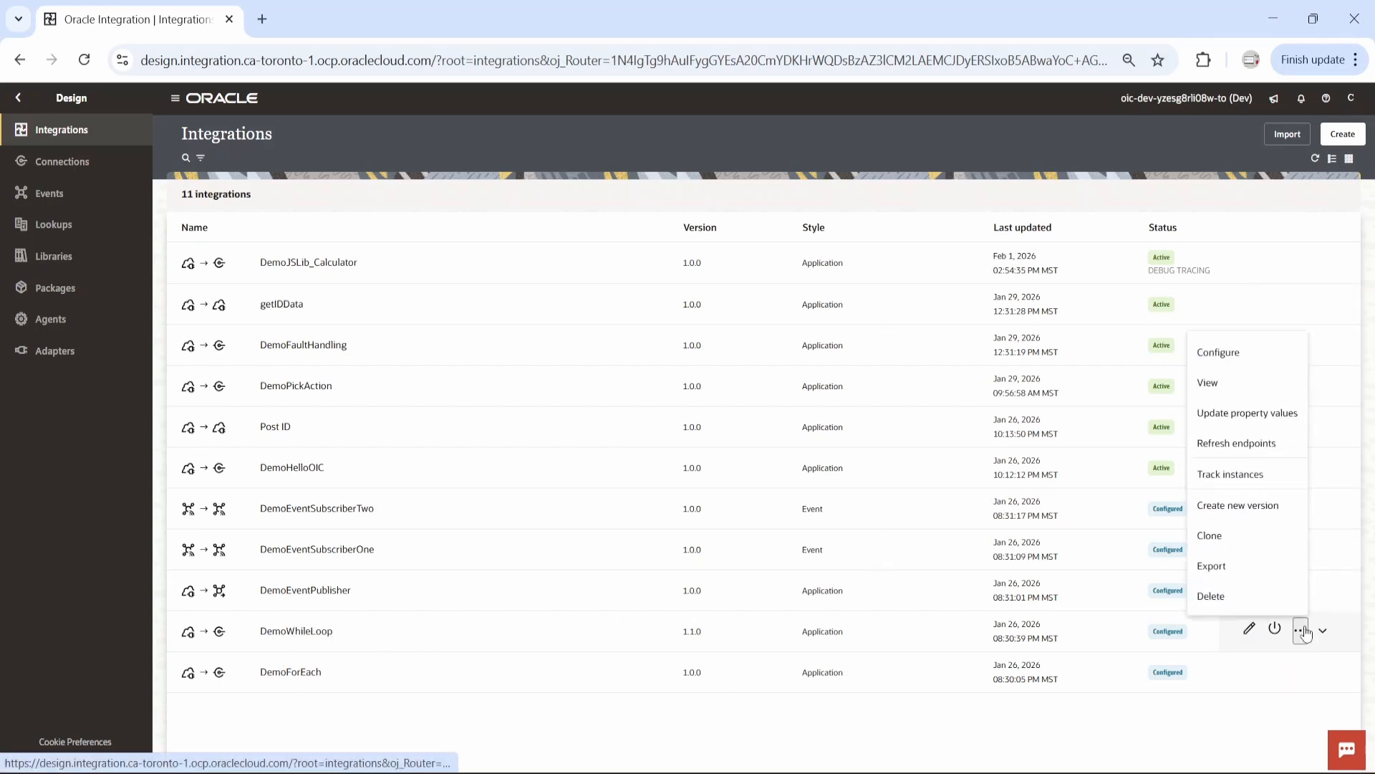
click(1225, 568)
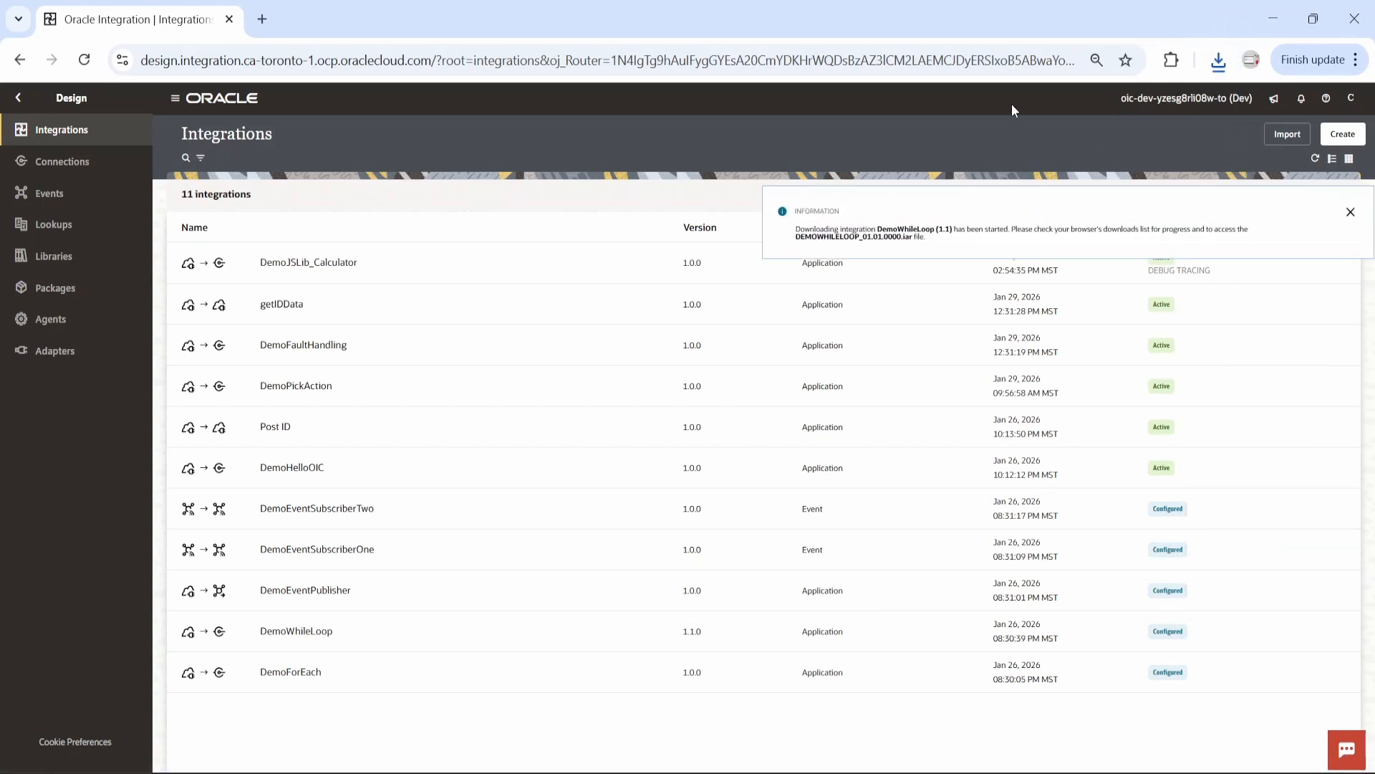
Leave the standalone integrations list and open DemoFirstProject from Projects
click(18, 97)
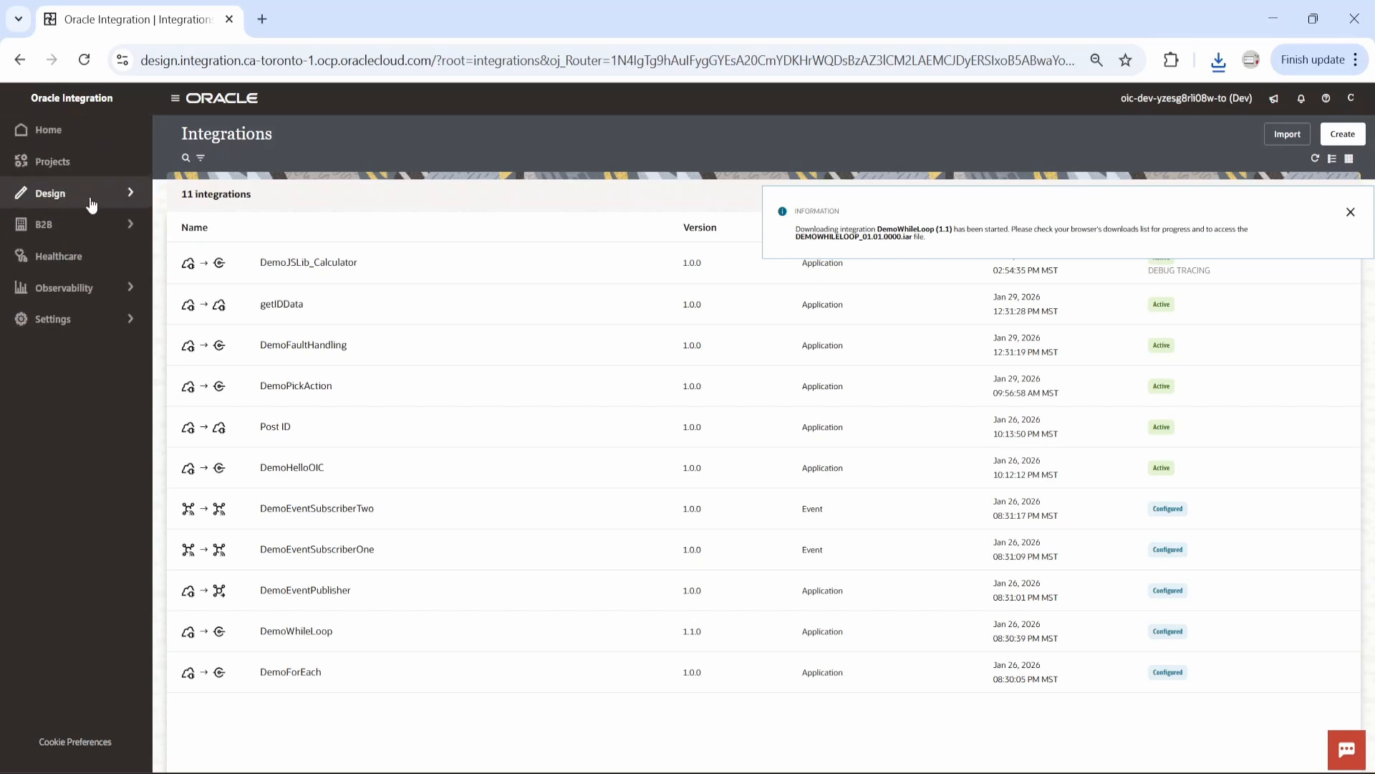
click(91, 205)
click(18, 97)
click(53, 161)
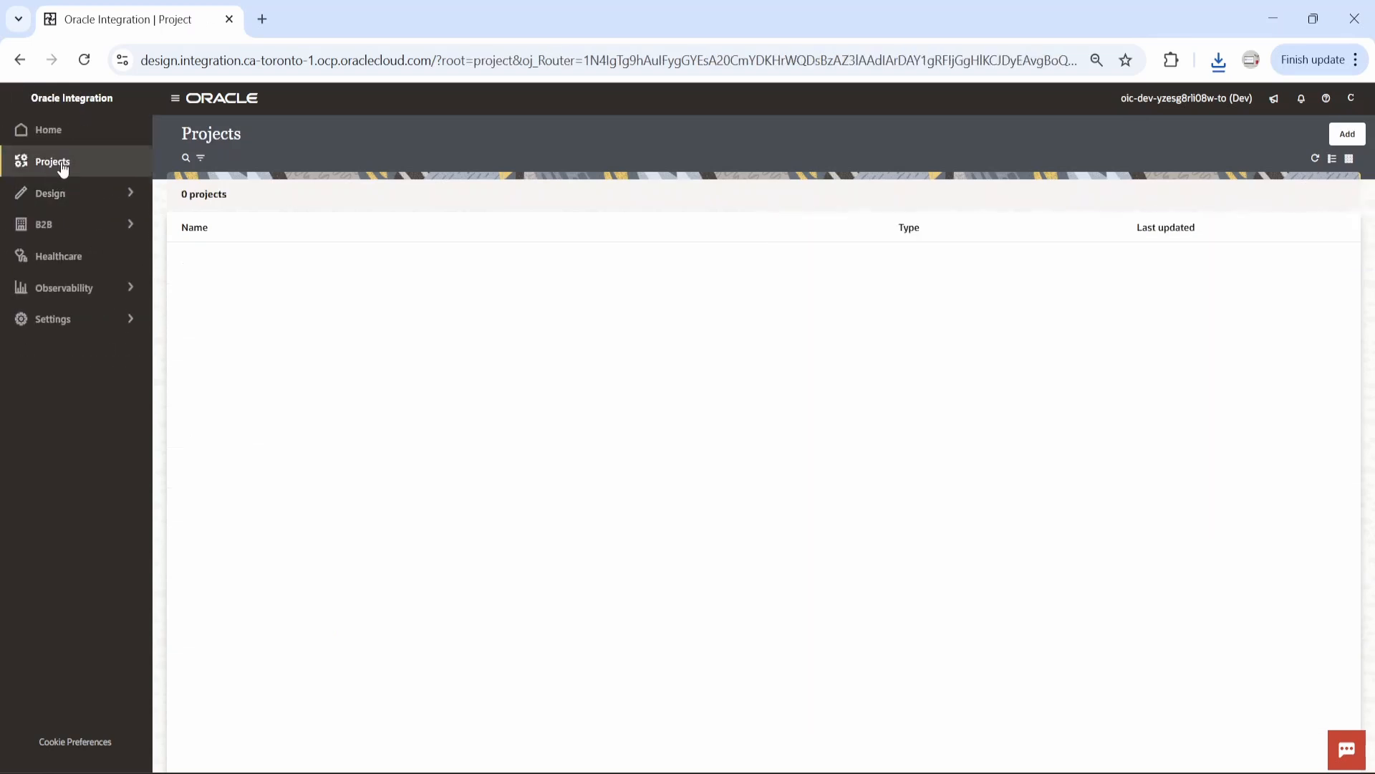
click(235, 262)
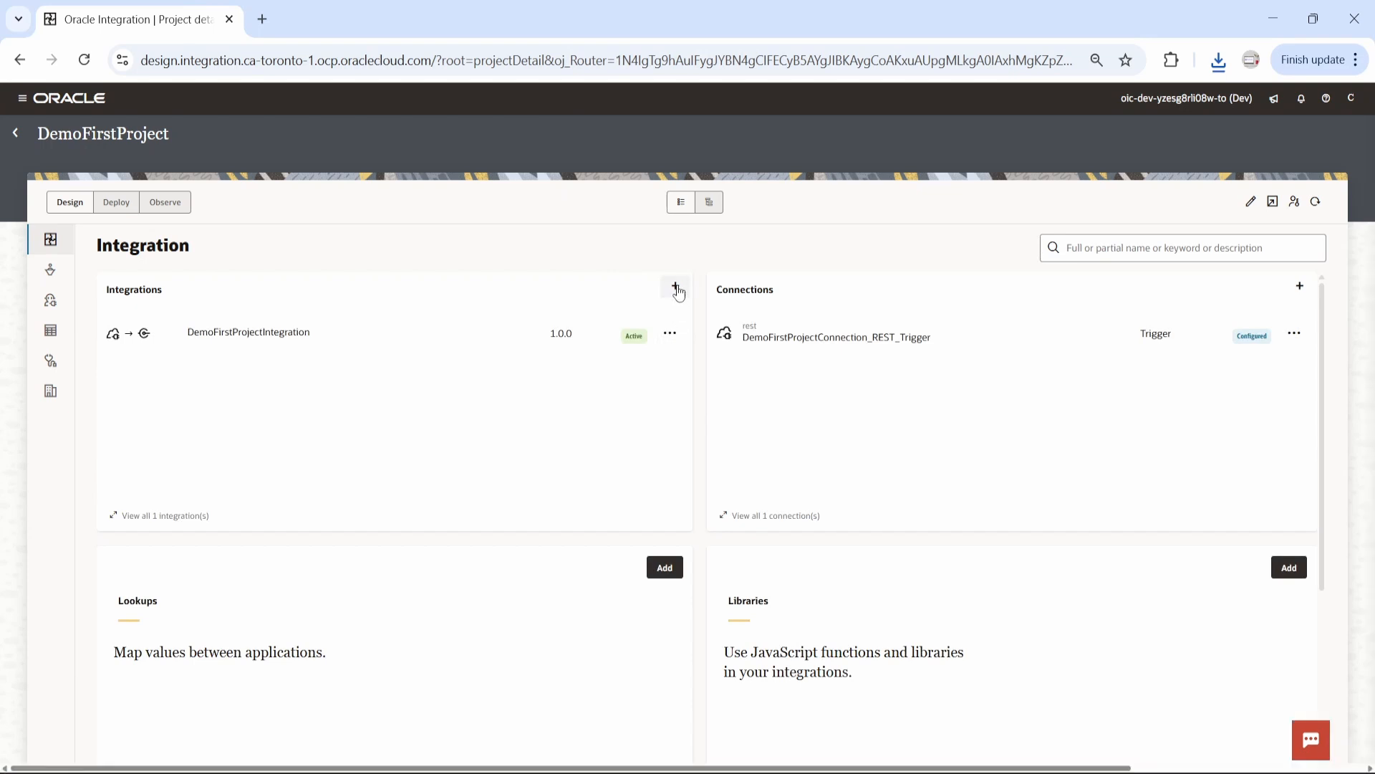
Import the DEMOWHILELOOP.iar file as an integration into DemoFirstProject and look over the project's resources
click(675, 286)
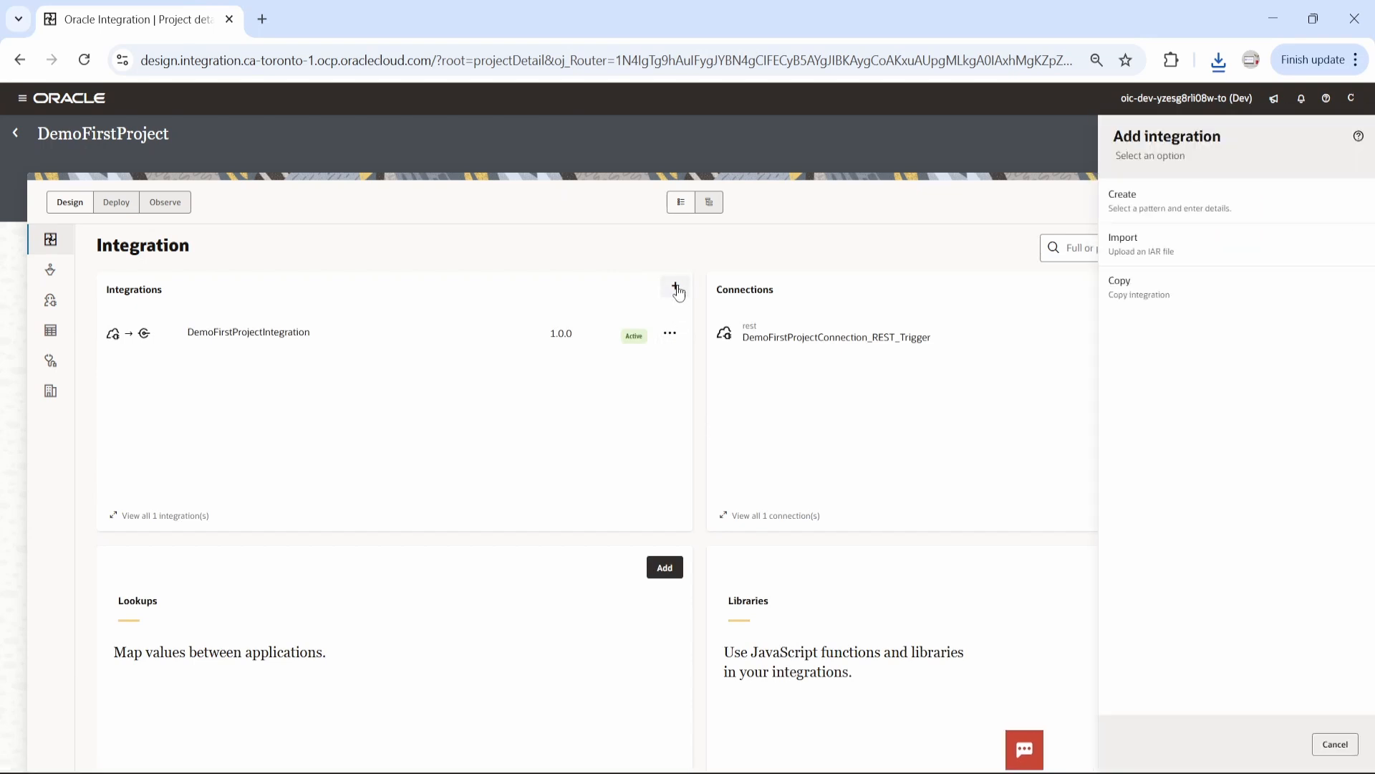
click(1164, 252)
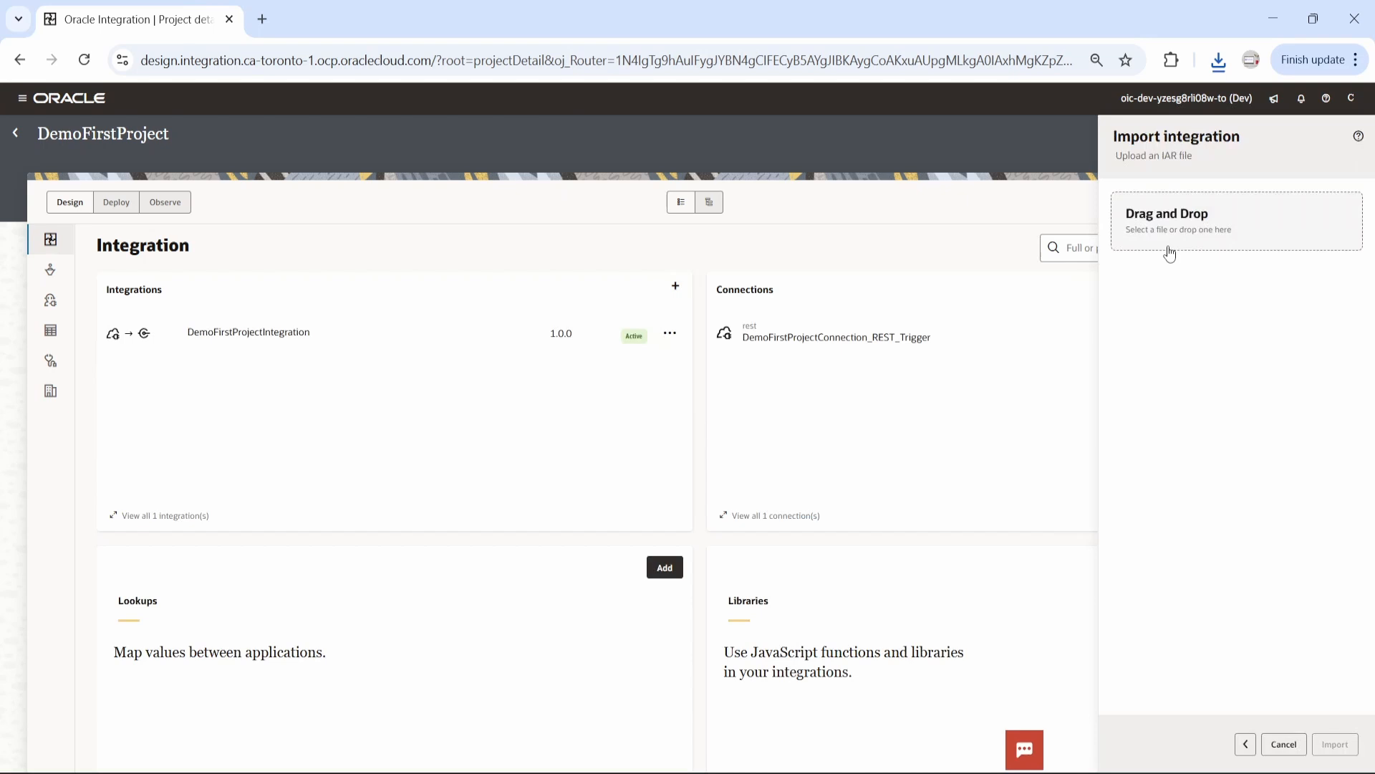
click(1208, 230)
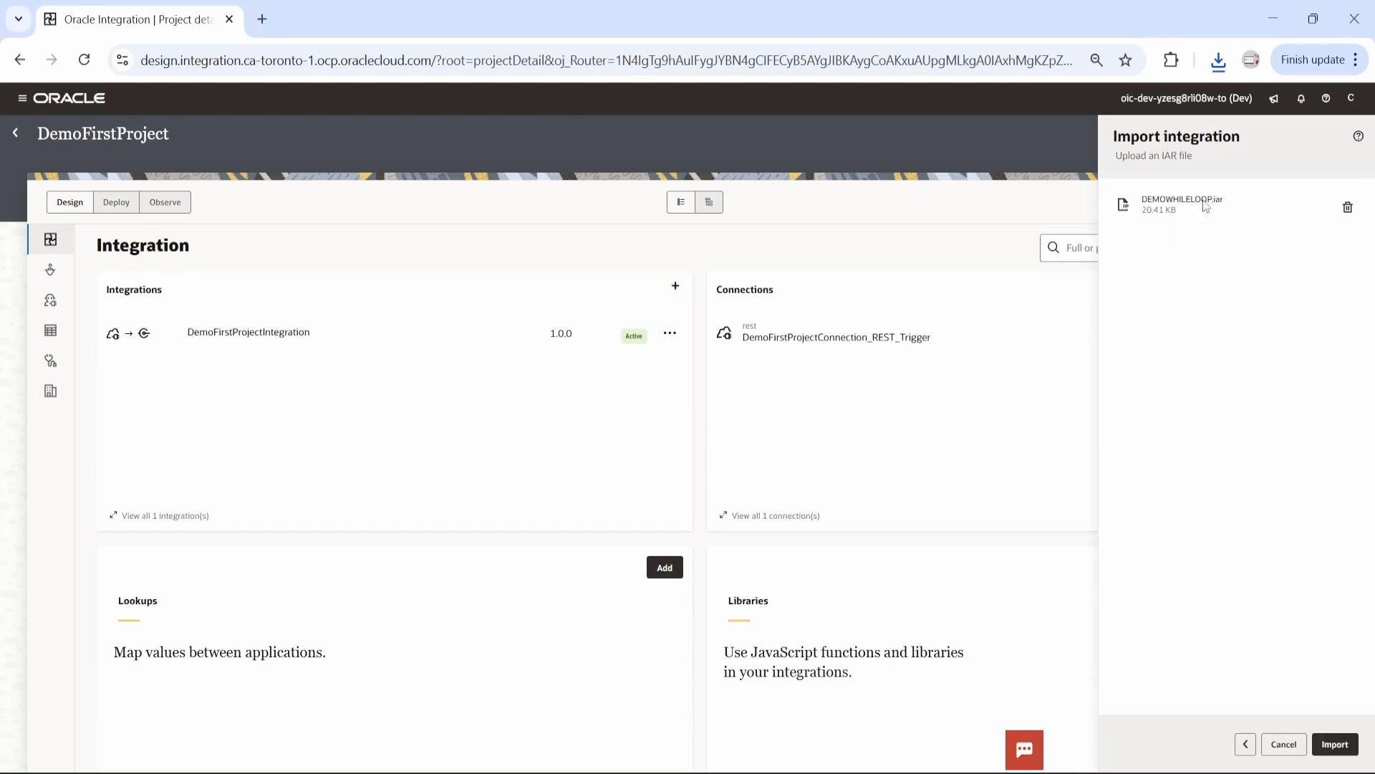
click(1333, 743)
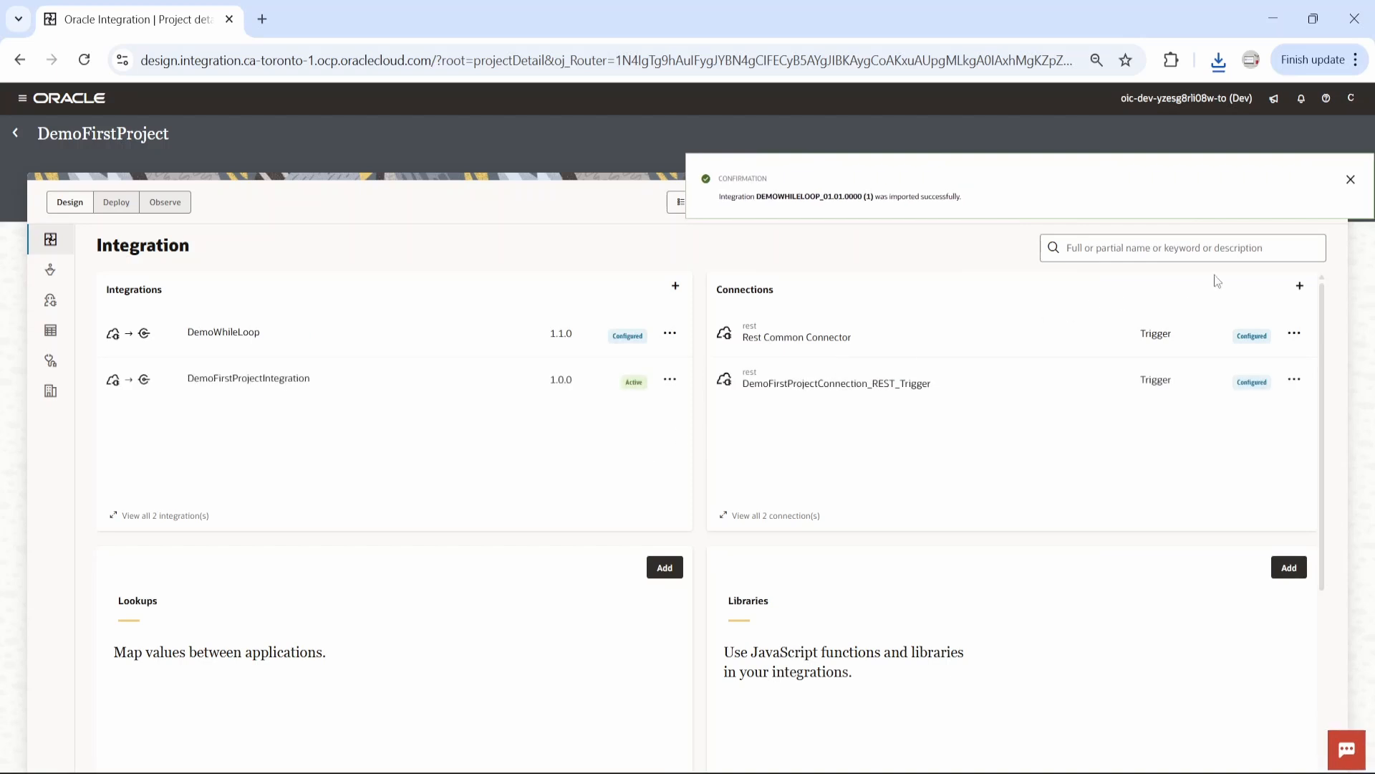
click(1350, 181)
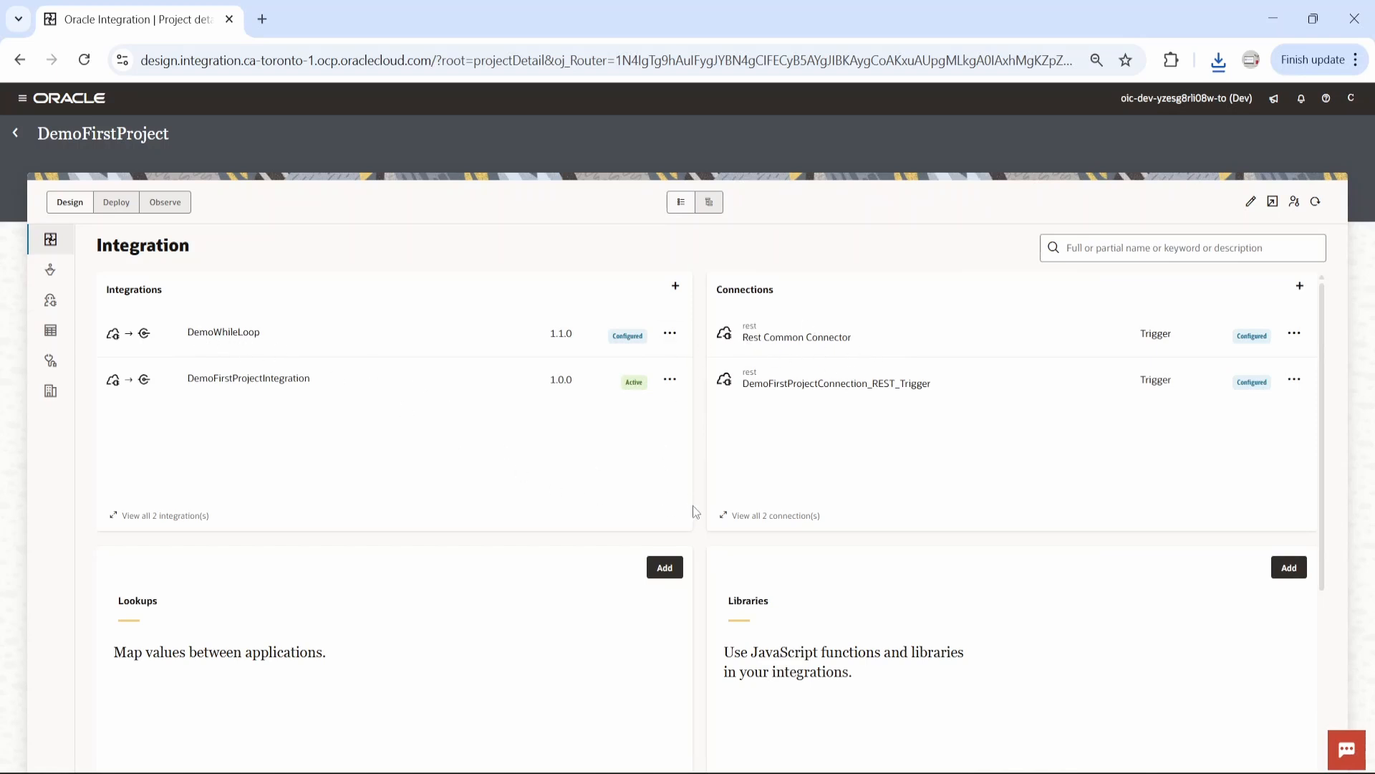
scroll(693, 509, down, 4)
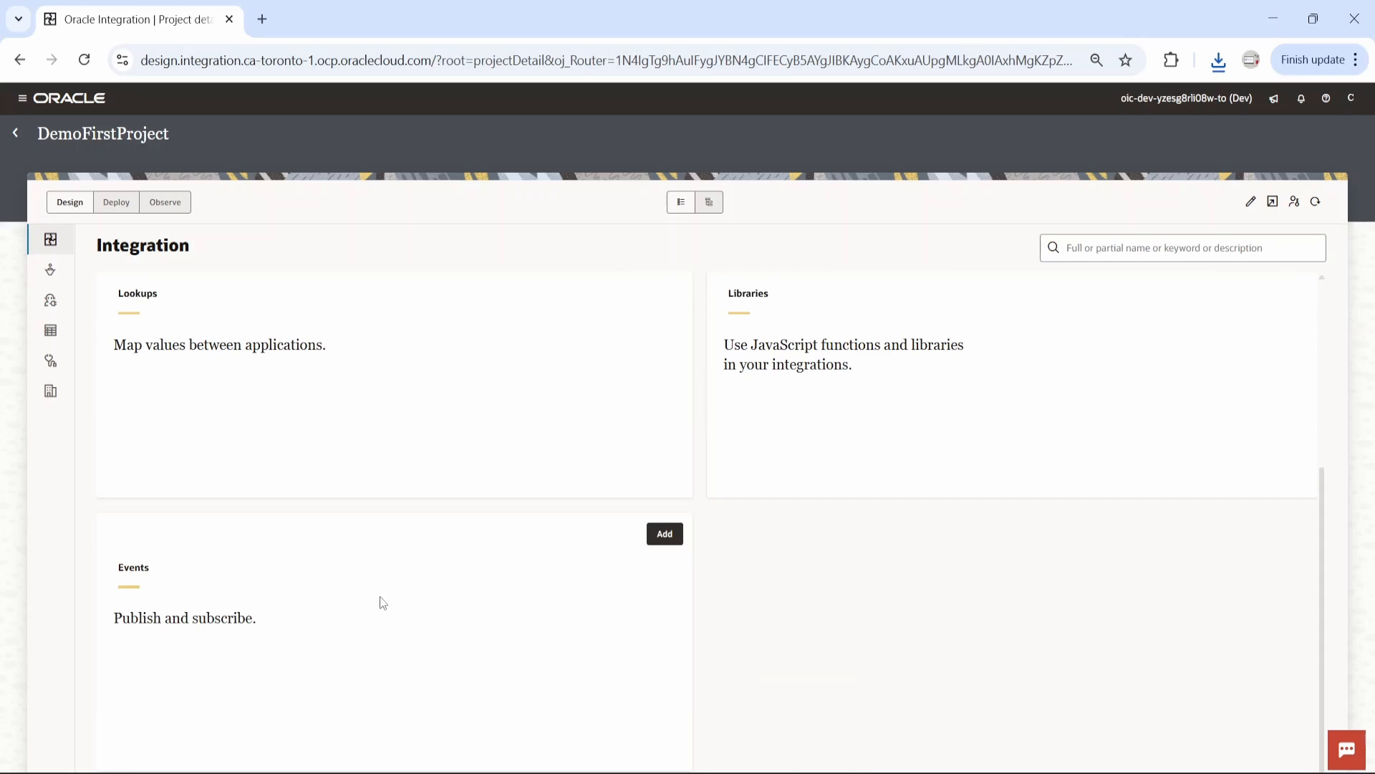
scroll(813, 466, up, 4)
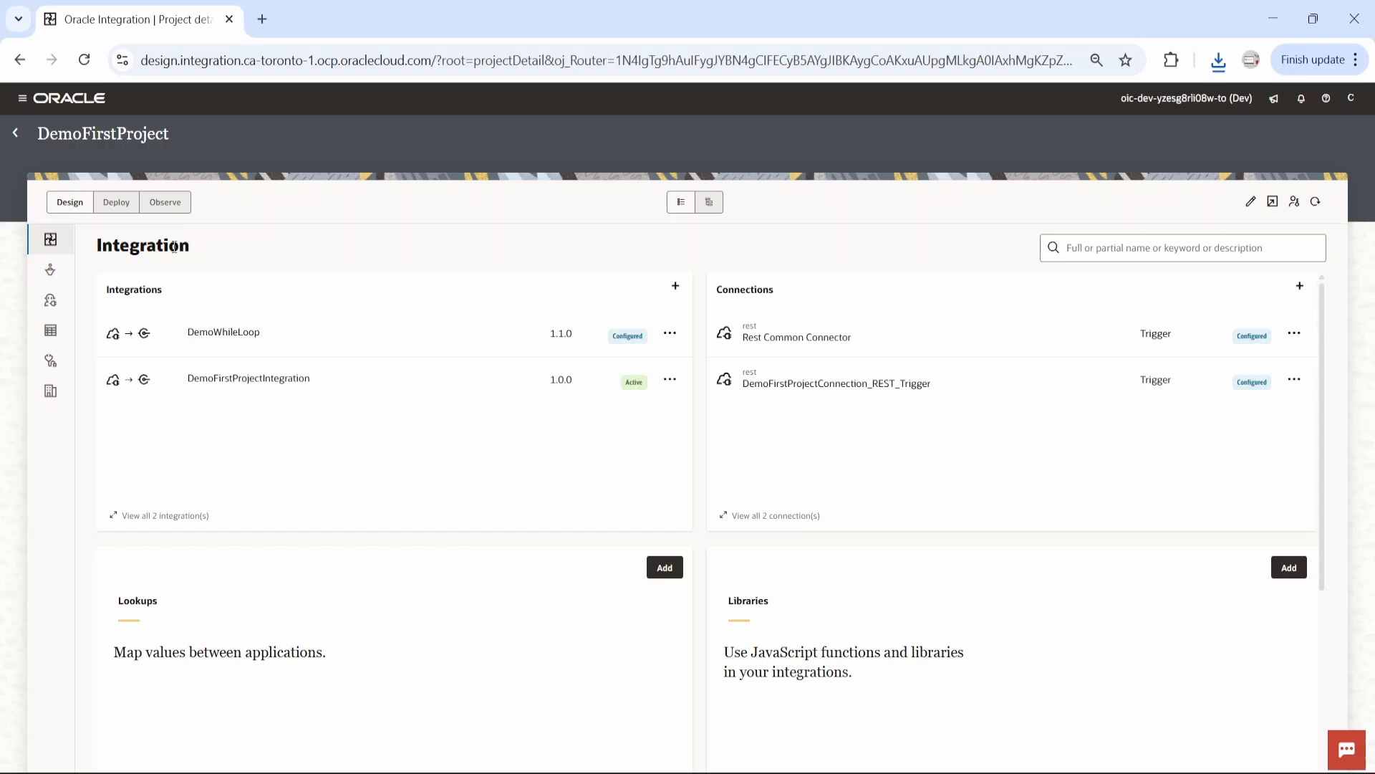
Create a deployment named DemoFirstDeploy for DemoFirstProject
click(113, 206)
click(107, 389)
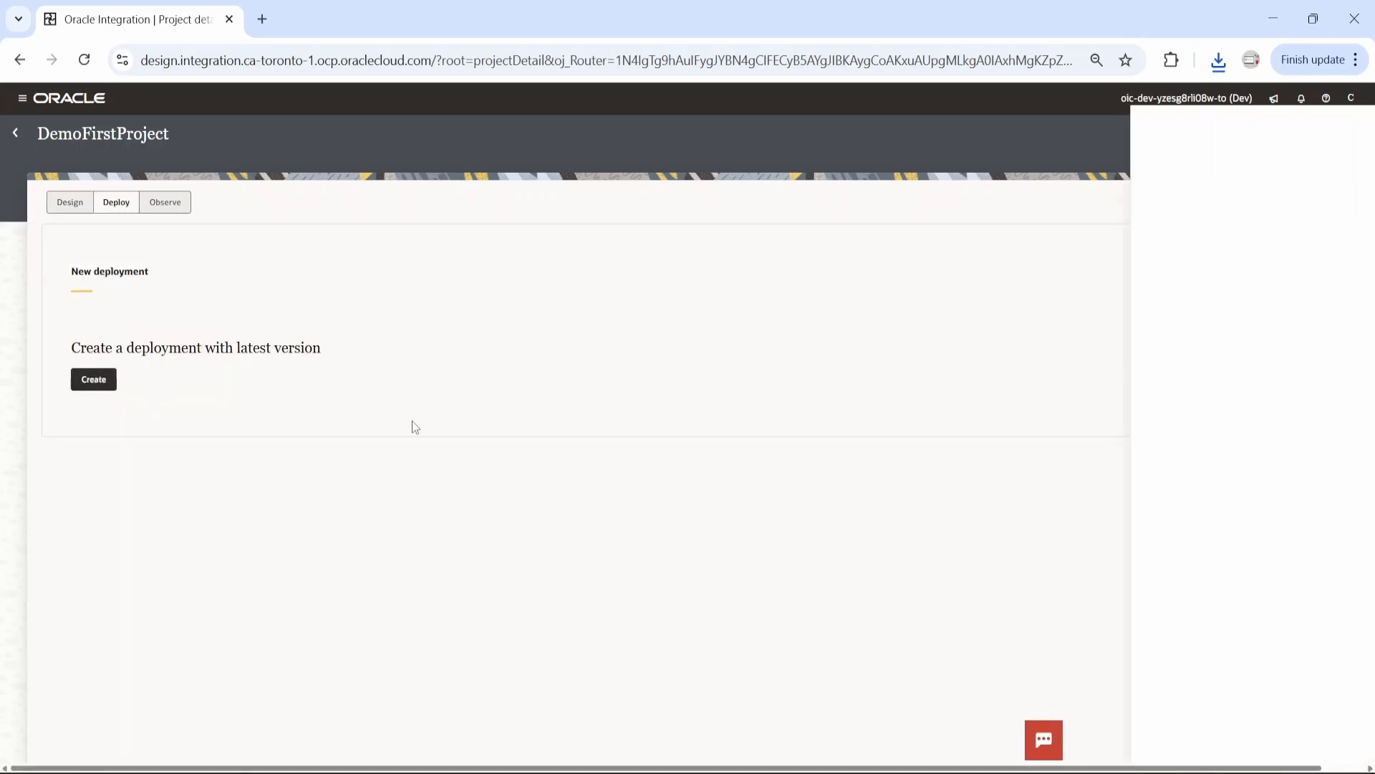
click(1168, 209)
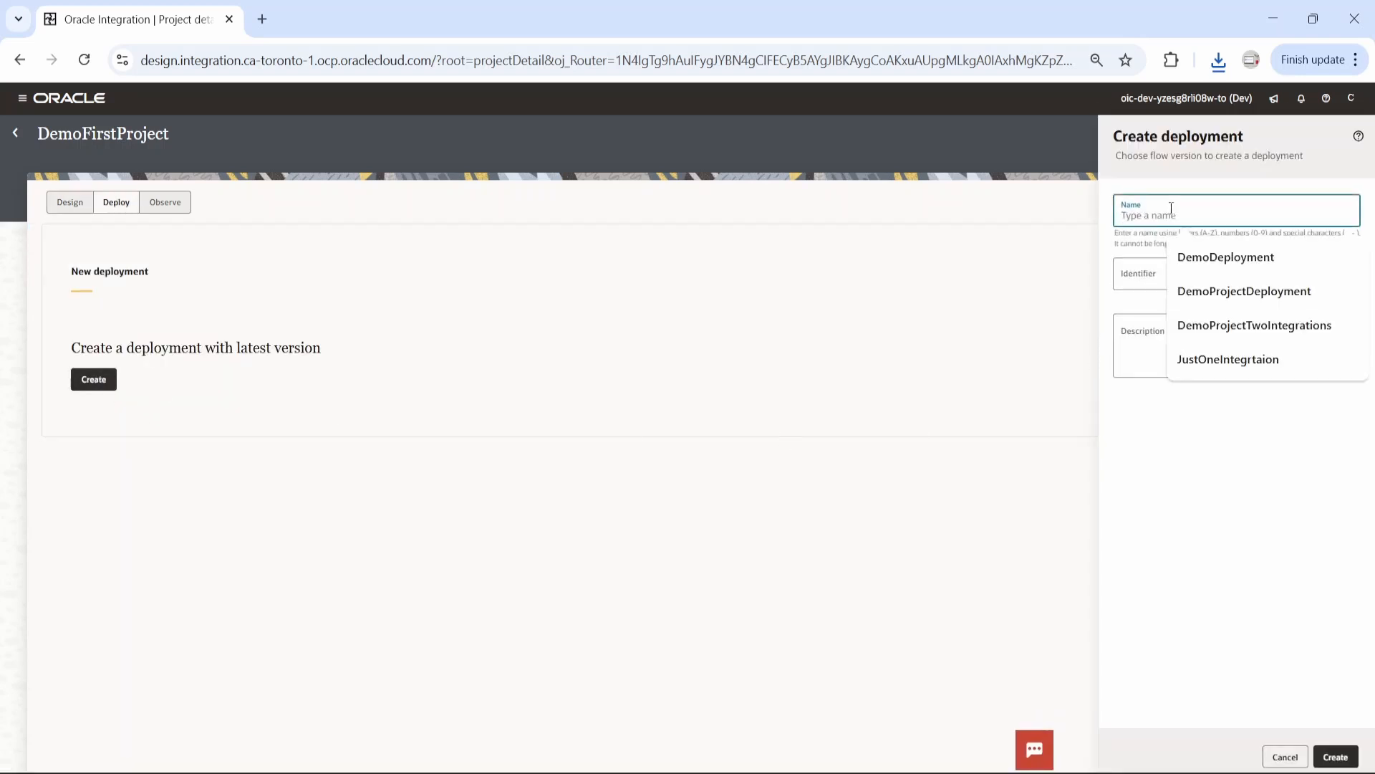
text(DemoFir)
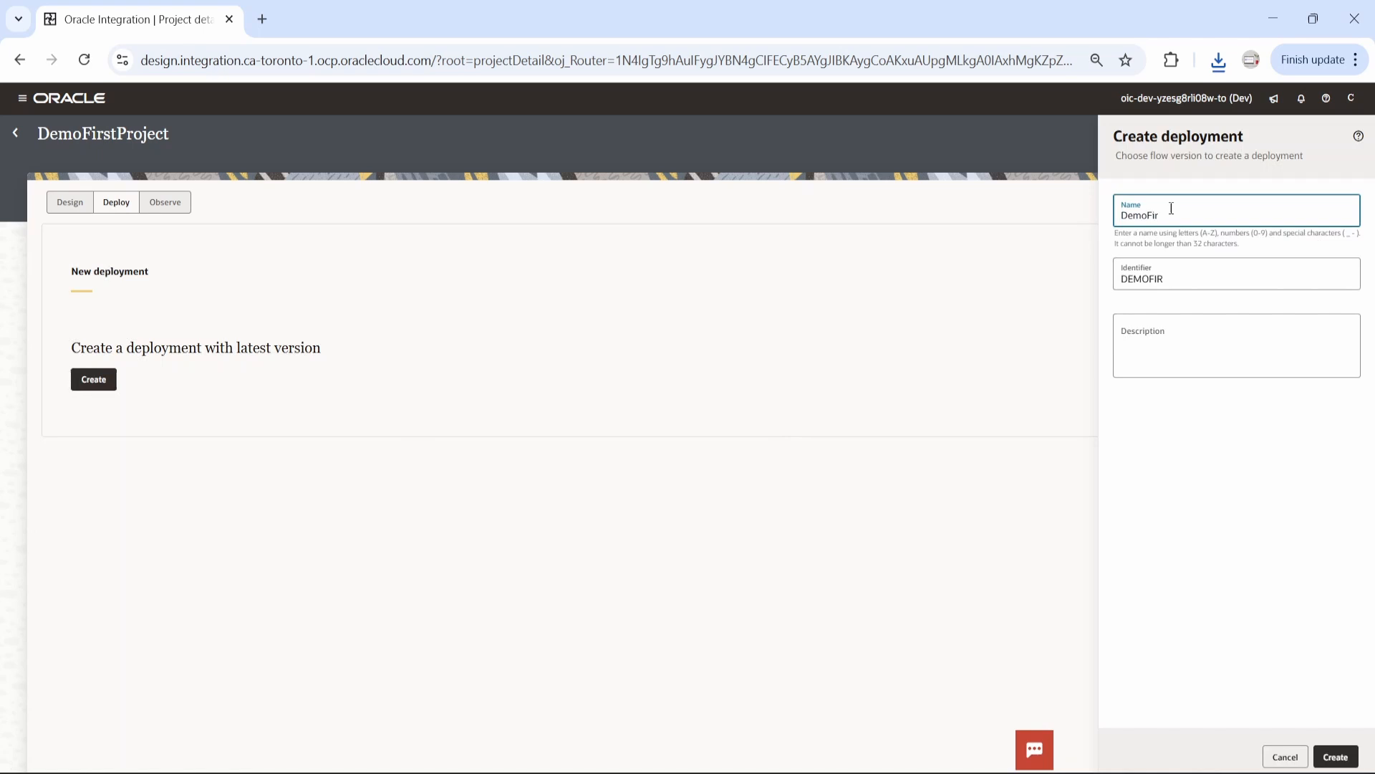
text(stDeploy)
click(1331, 754)
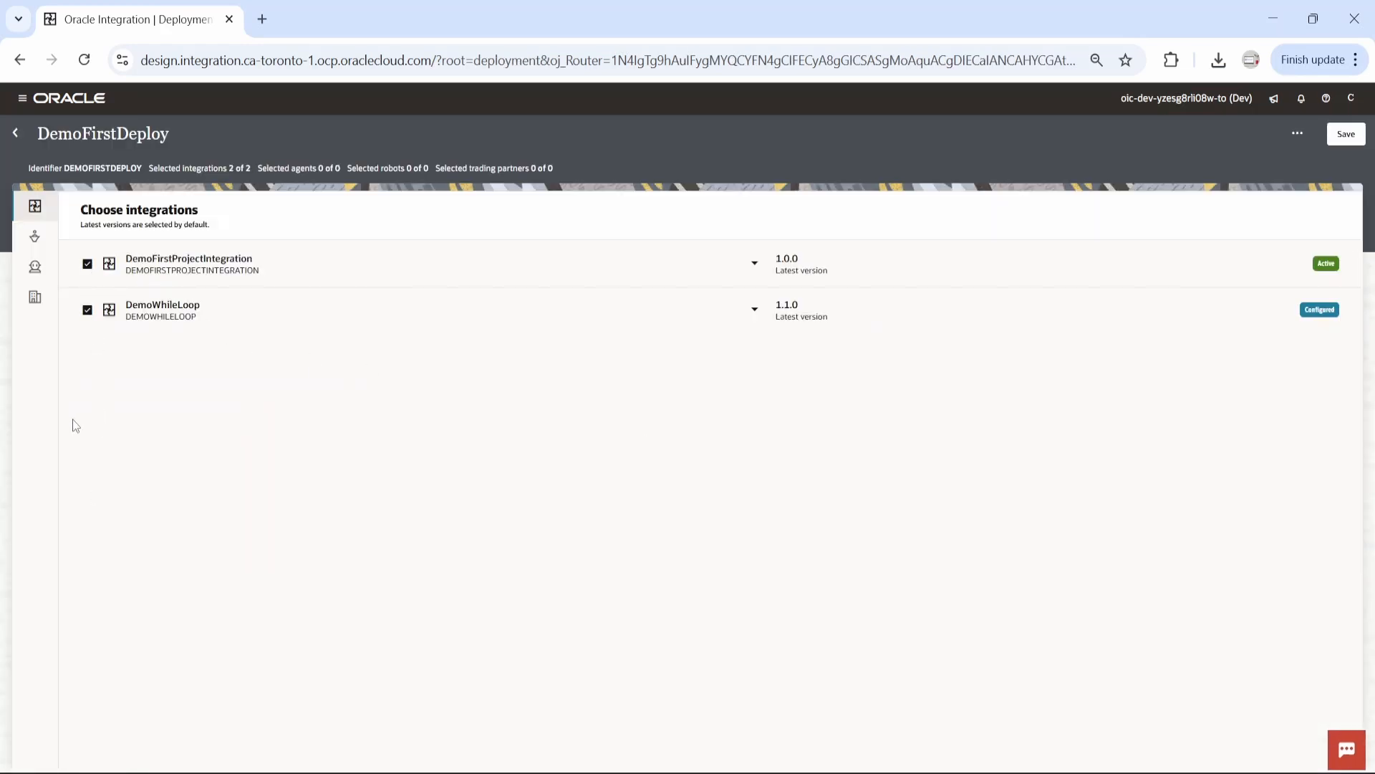
Exclude DemoWhileLoop from DemoFirstDeploy, save the deployment and return to the project's deployment list
click(88, 311)
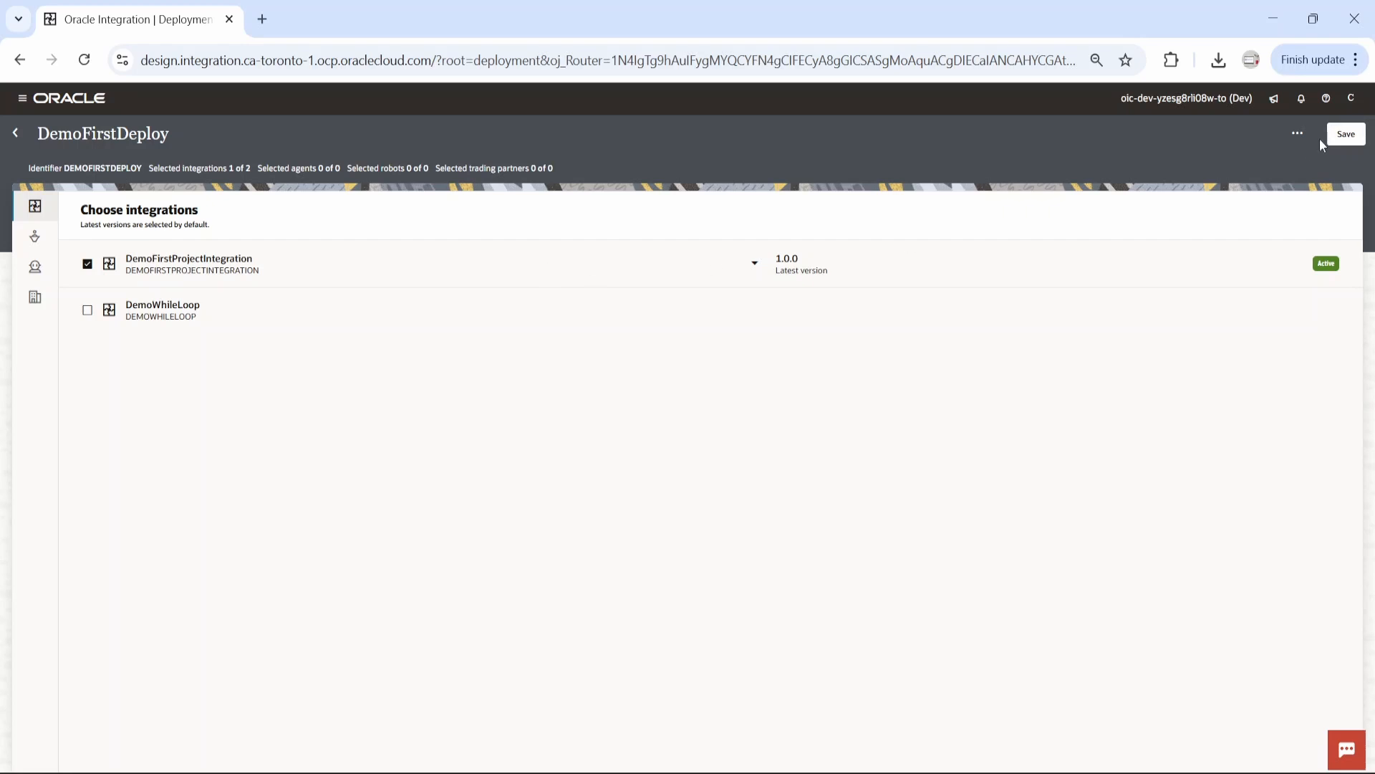
click(1346, 136)
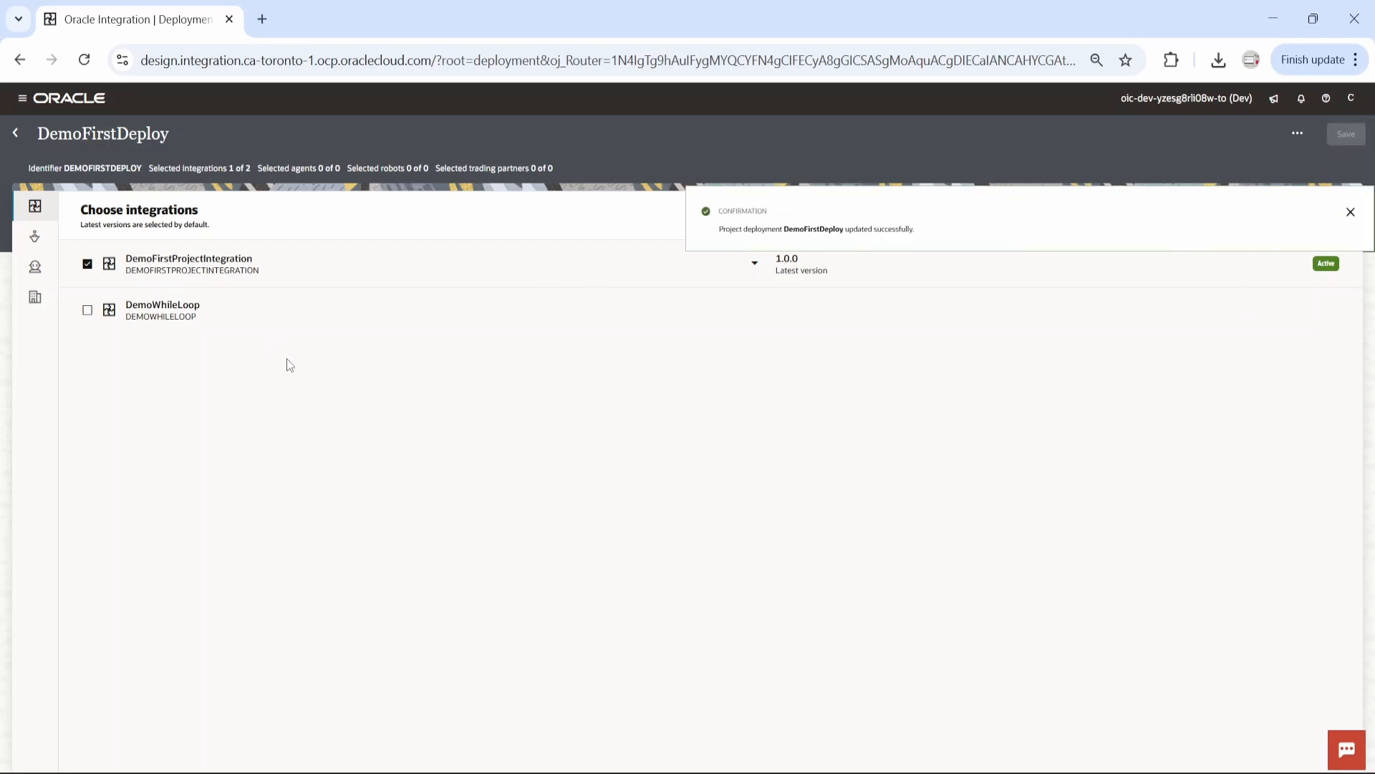
click(1351, 212)
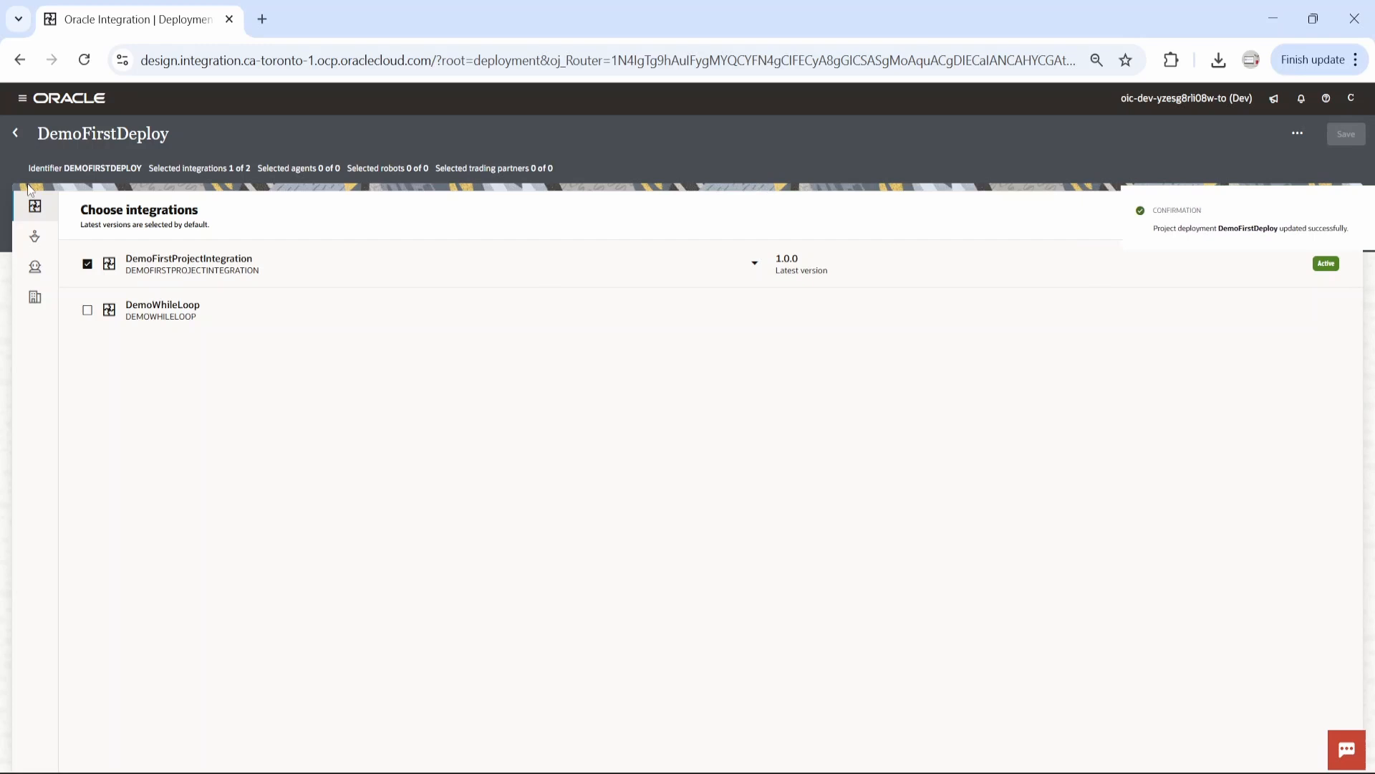
click(15, 132)
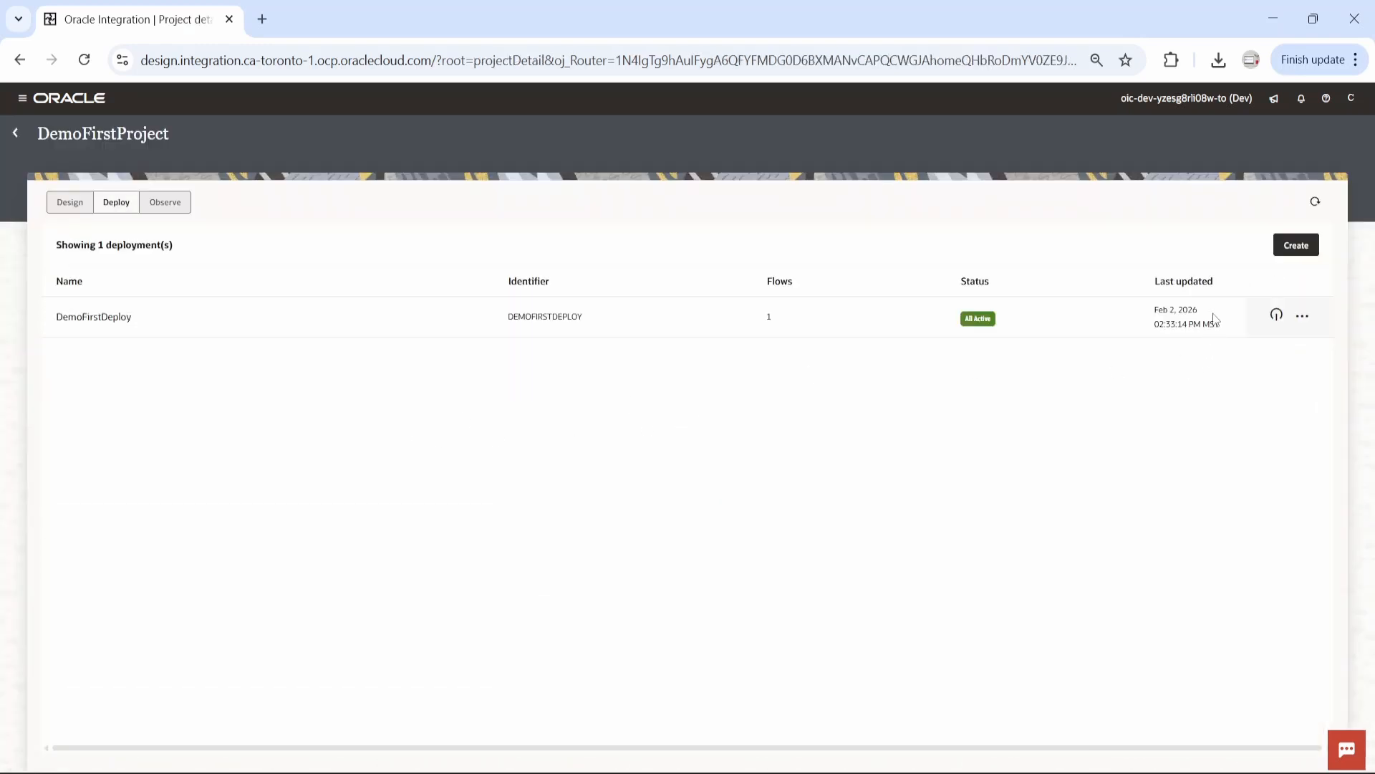
Deactivate the DemoFirstDeploy deployment of DemoFirstProject and refresh the deployment list
click(1277, 316)
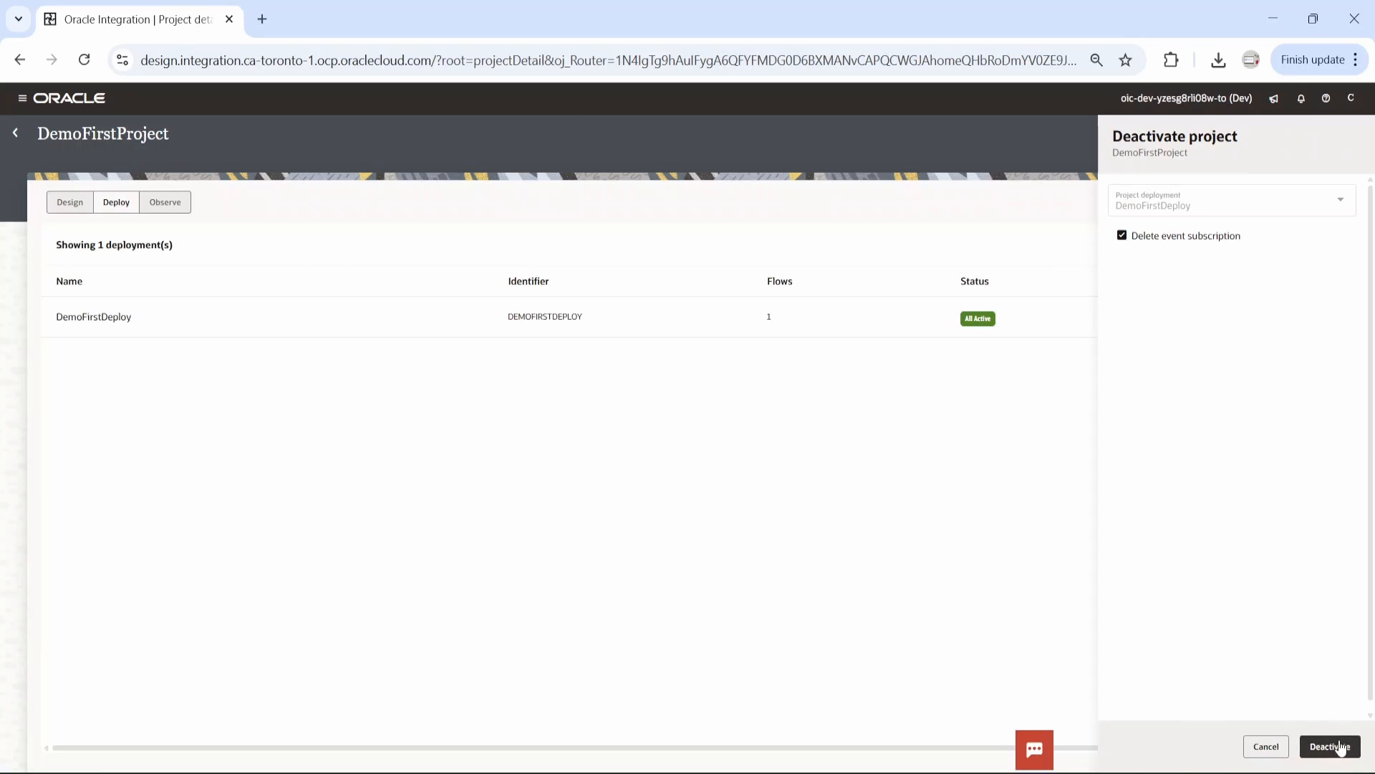
click(1341, 746)
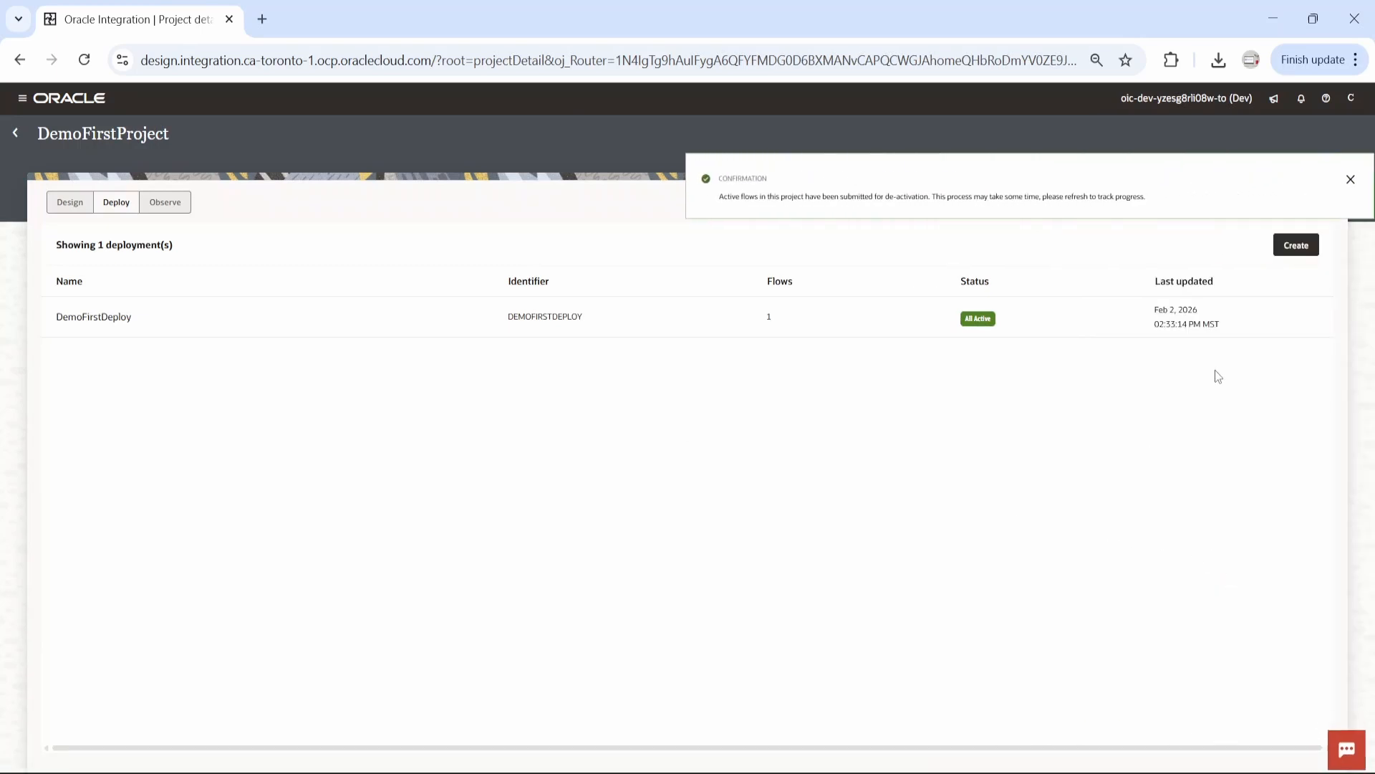
click(1351, 180)
click(1351, 98)
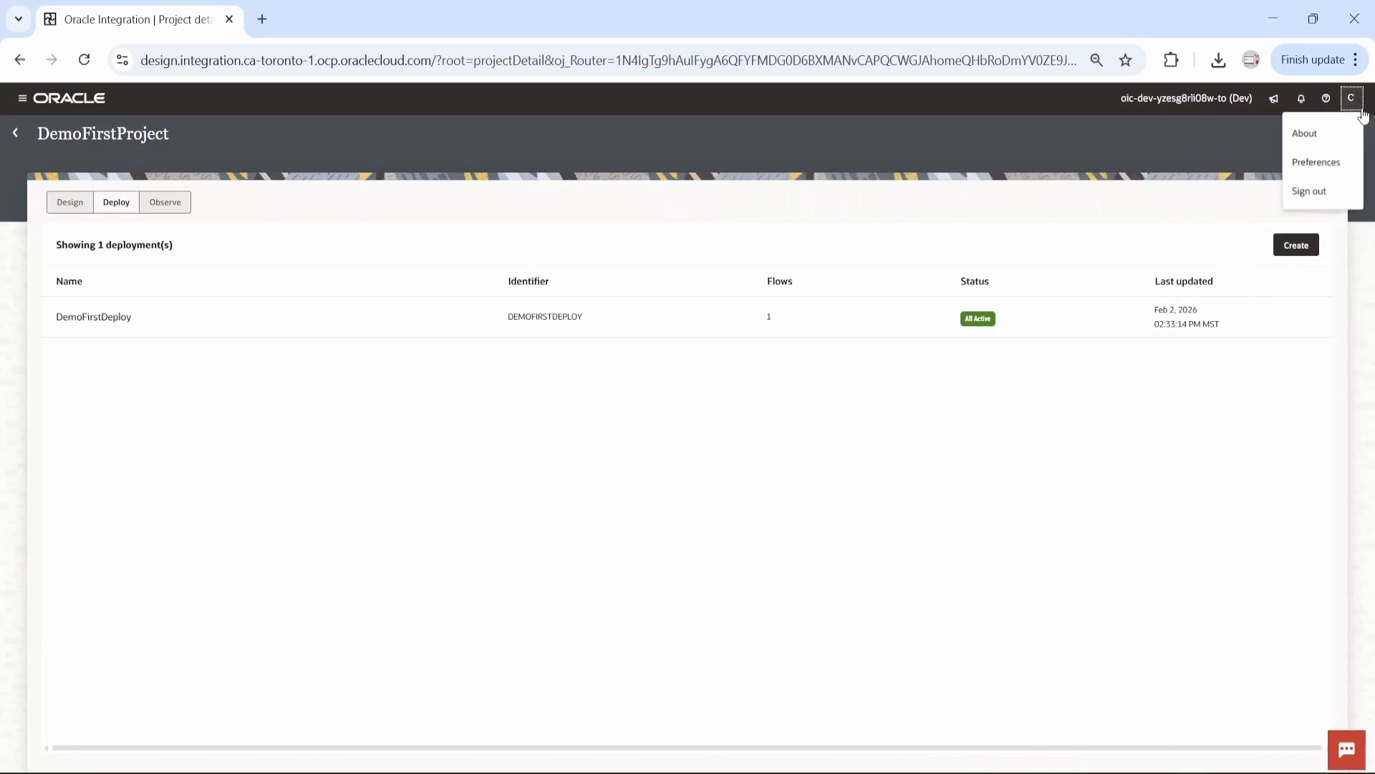
click(1178, 203)
click(1315, 202)
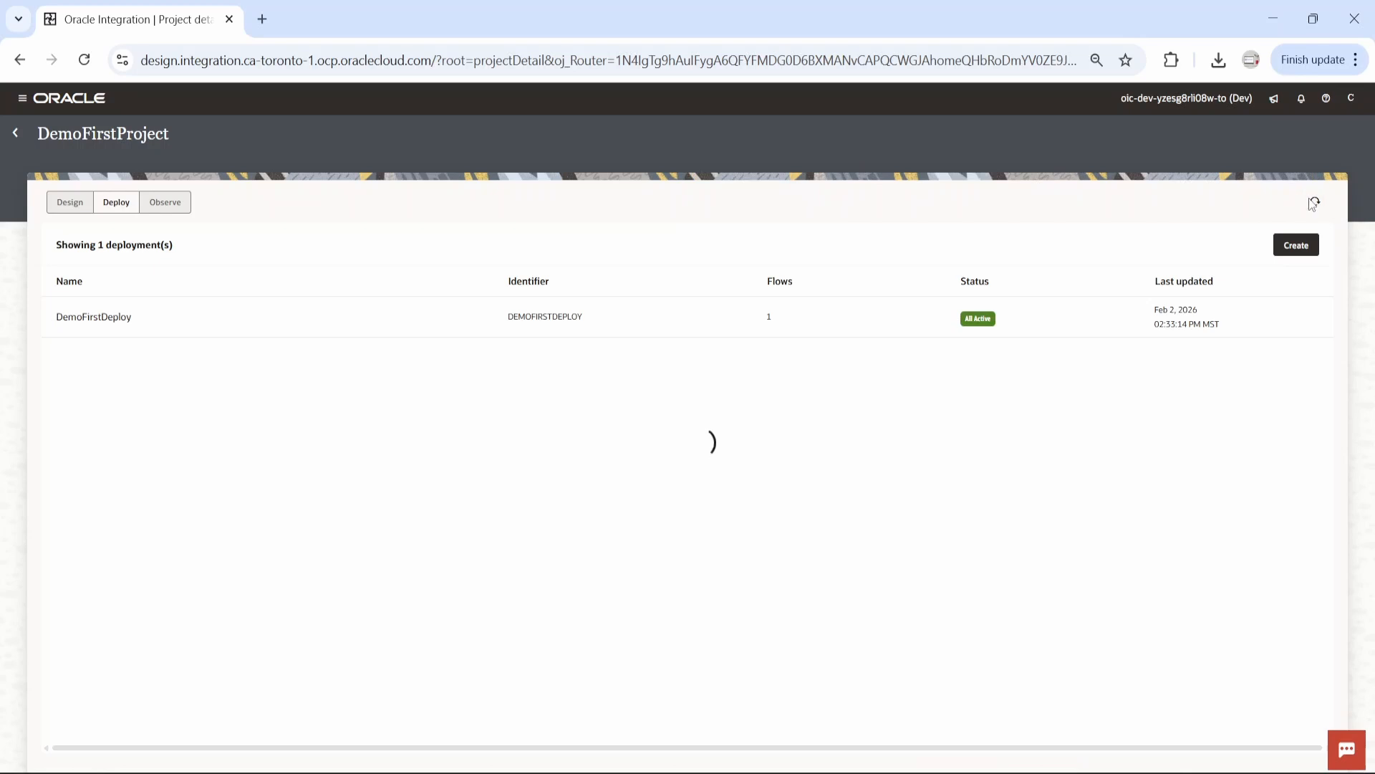
Reopen DemoFirstProject from Projects and export its DemoFirstDeploy deployment as a CAR file
click(15, 134)
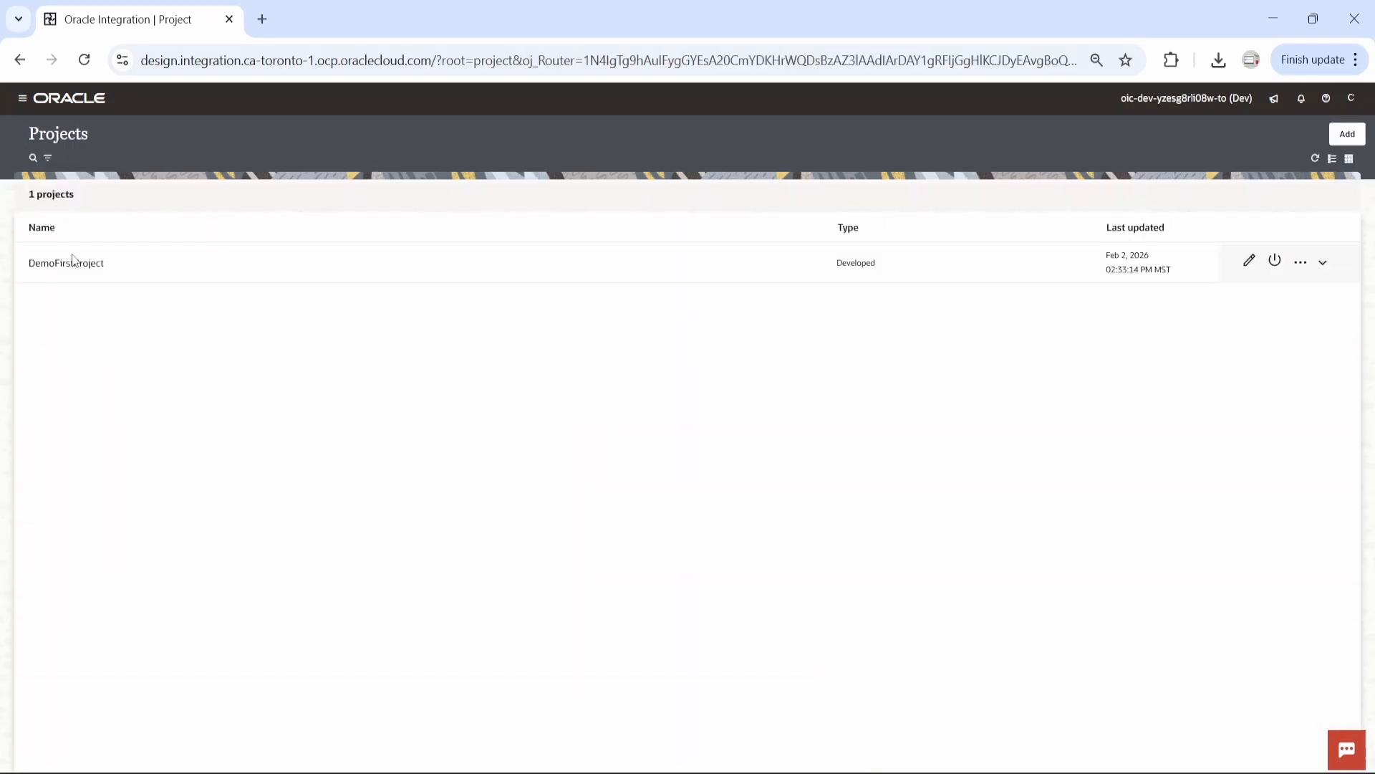
click(77, 273)
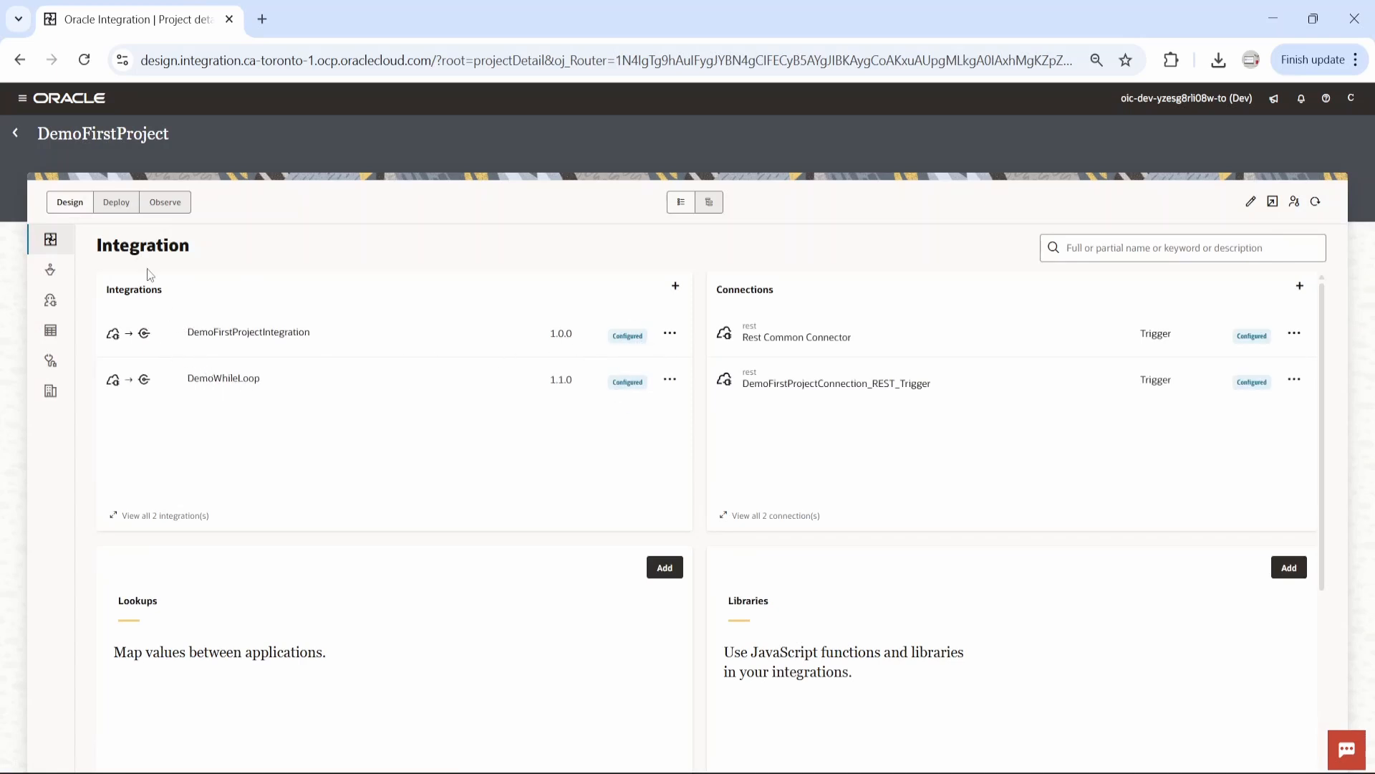
click(116, 202)
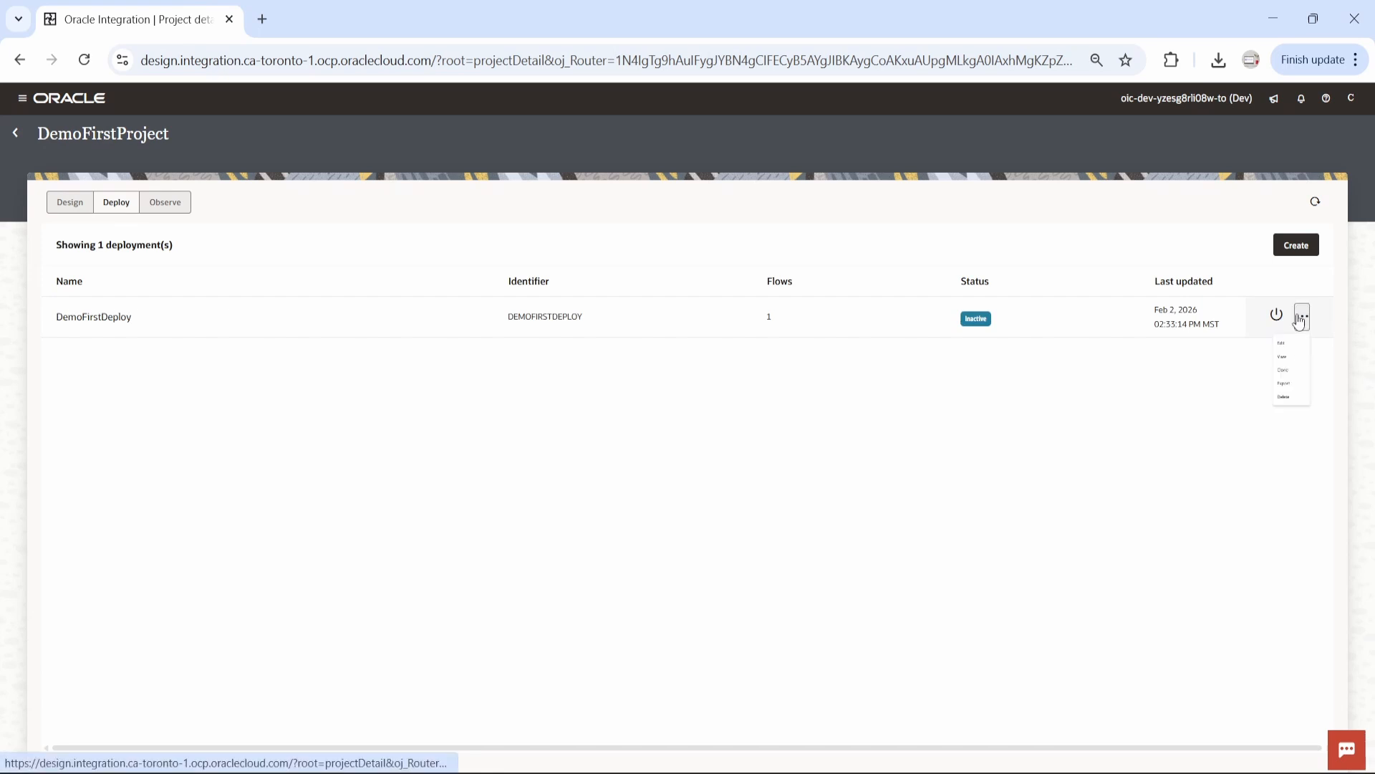
click(1301, 317)
click(1254, 451)
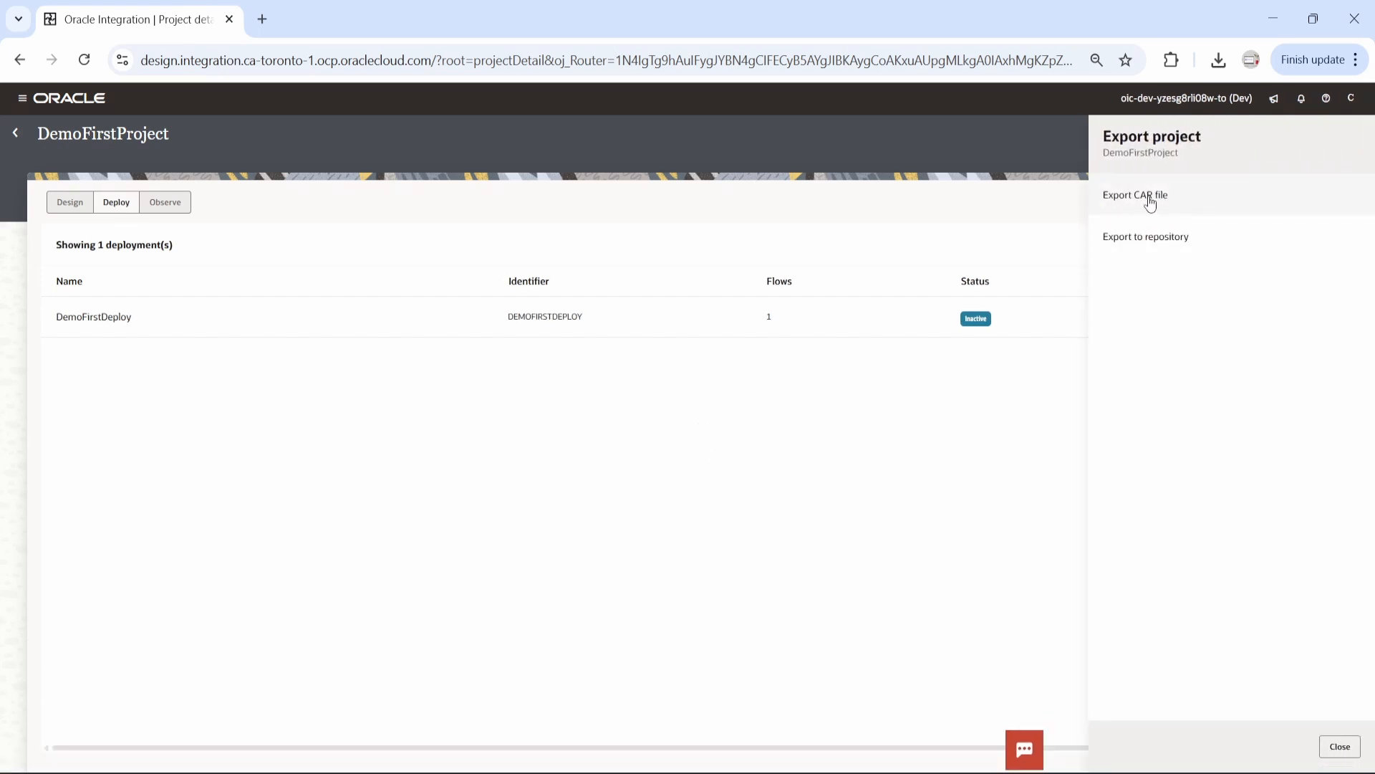
click(1148, 195)
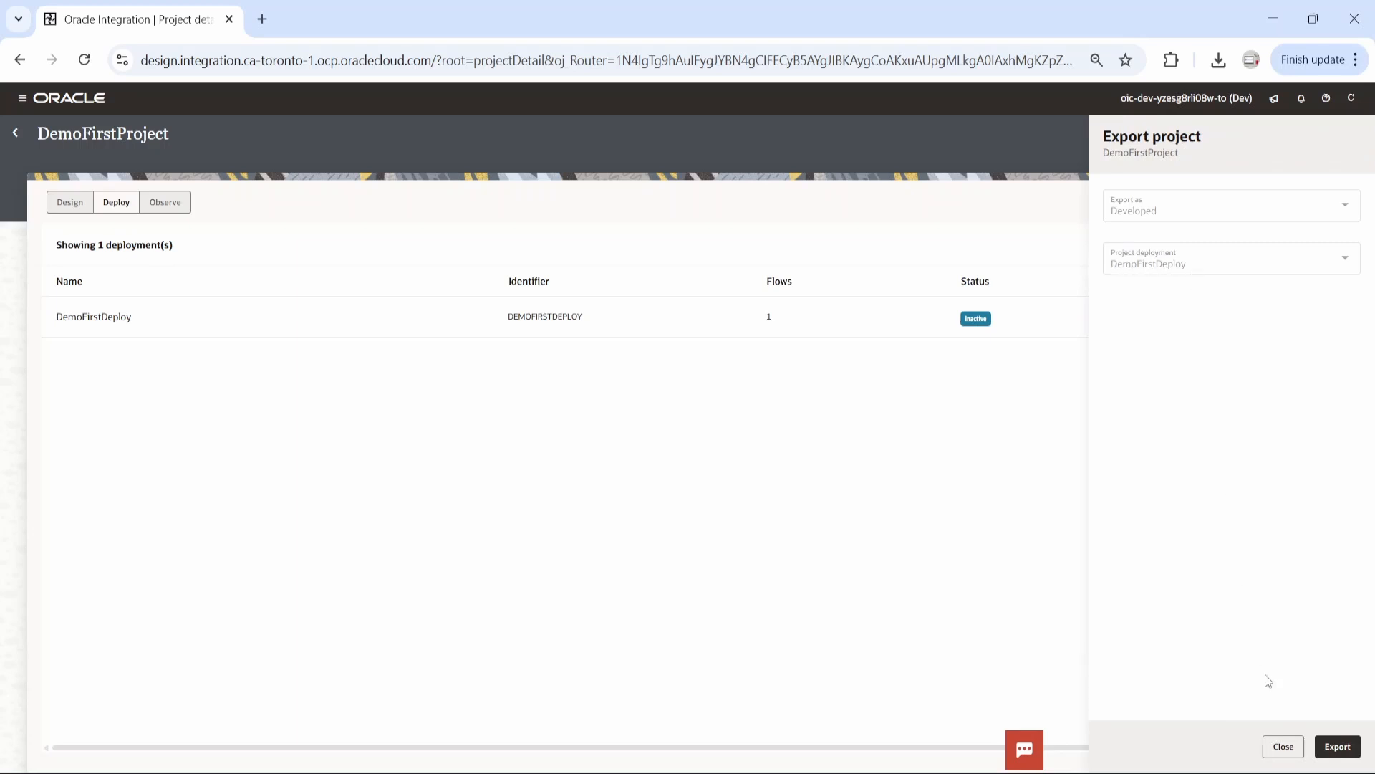
click(1336, 746)
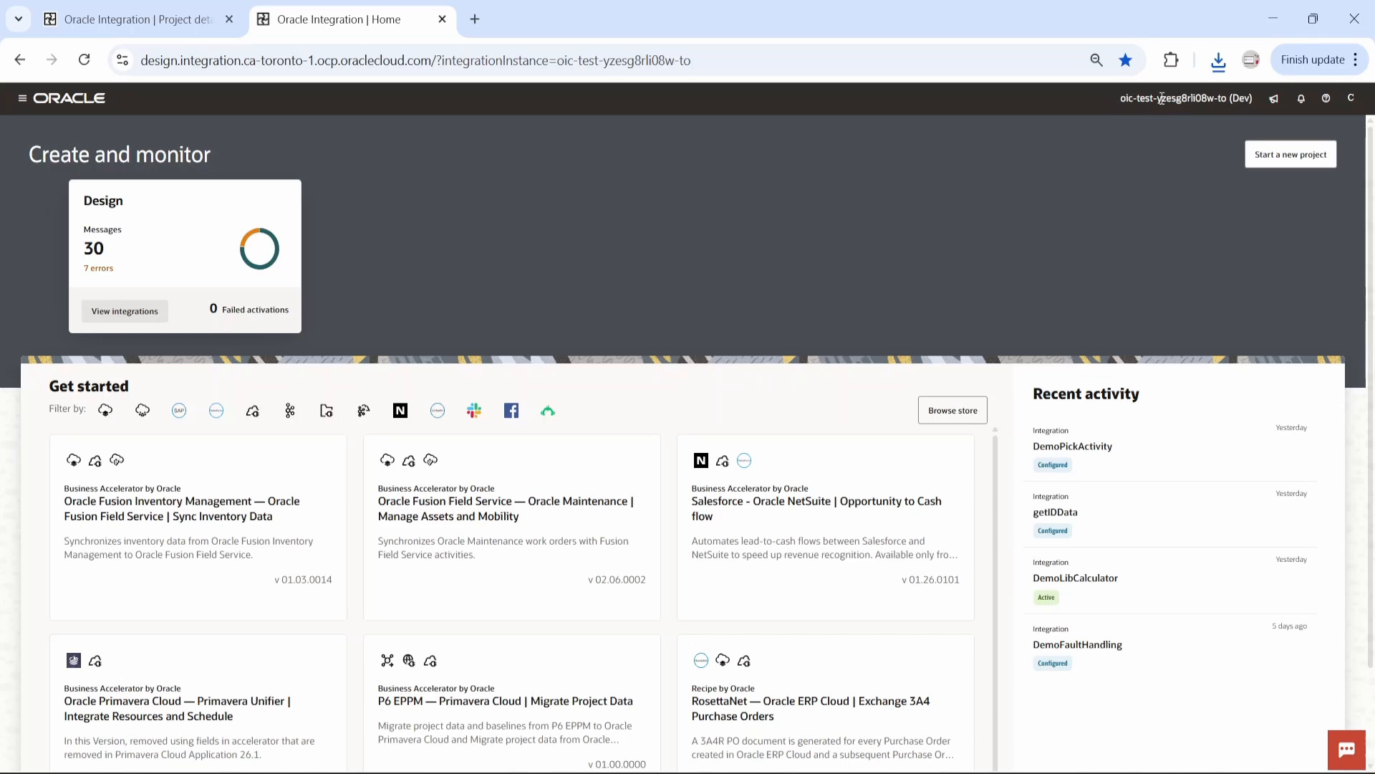
Switch from the dev instance to the oic-test instance and open its Projects page
click(136, 20)
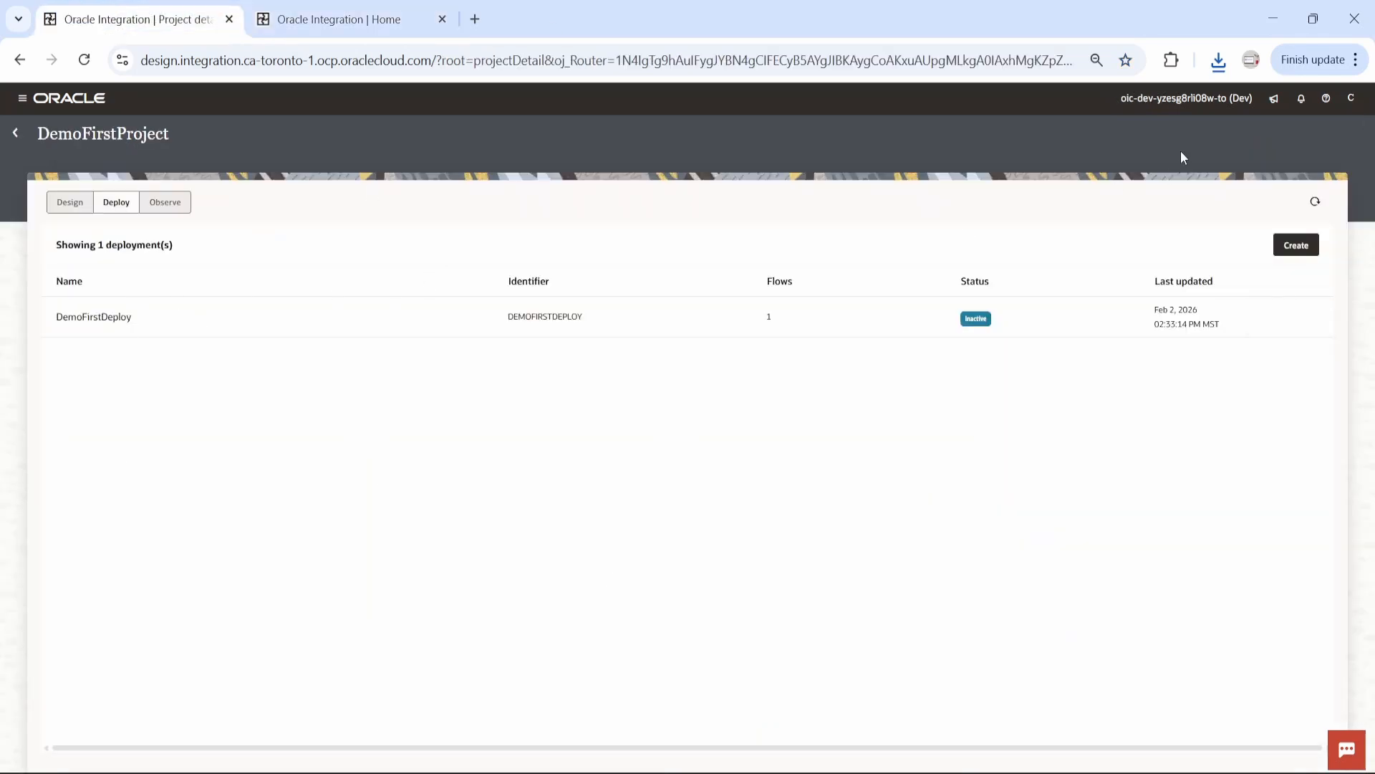
click(333, 20)
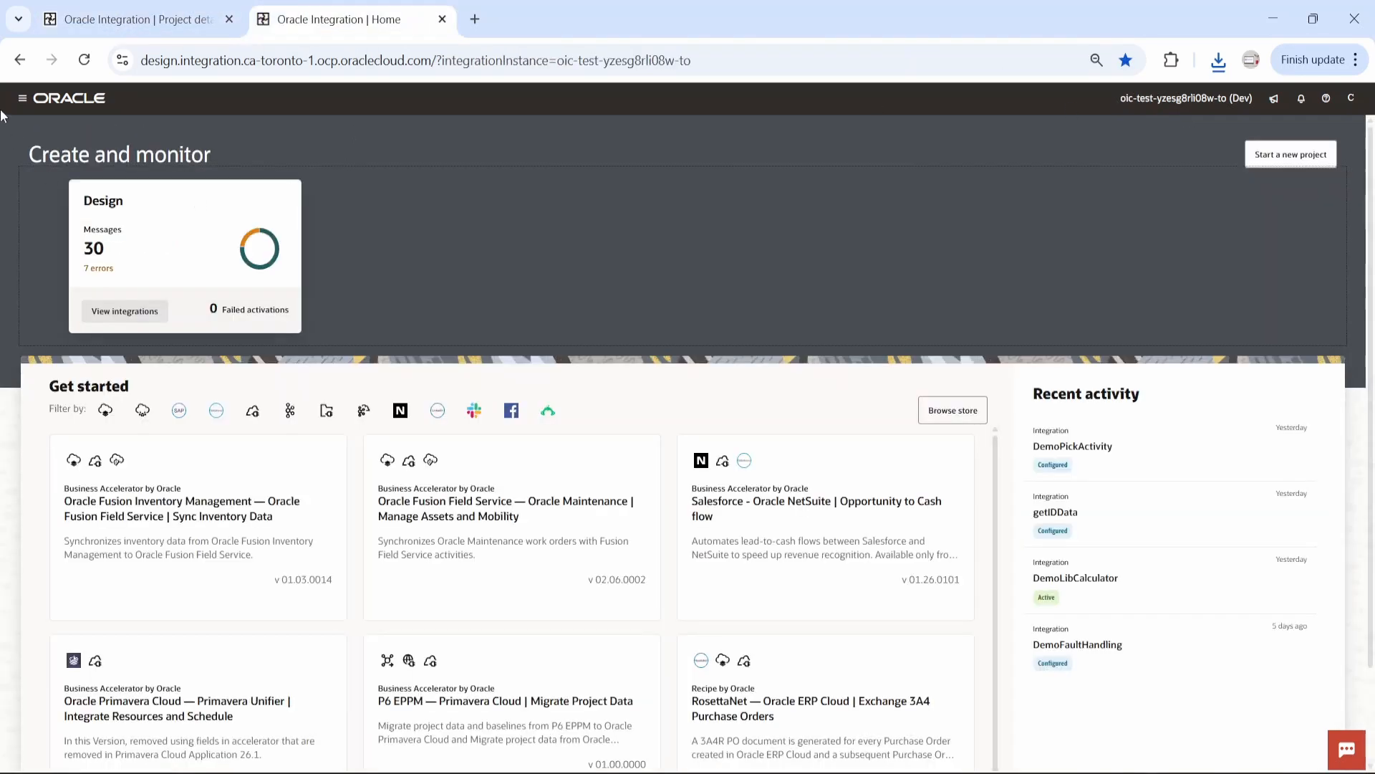
click(22, 100)
click(57, 163)
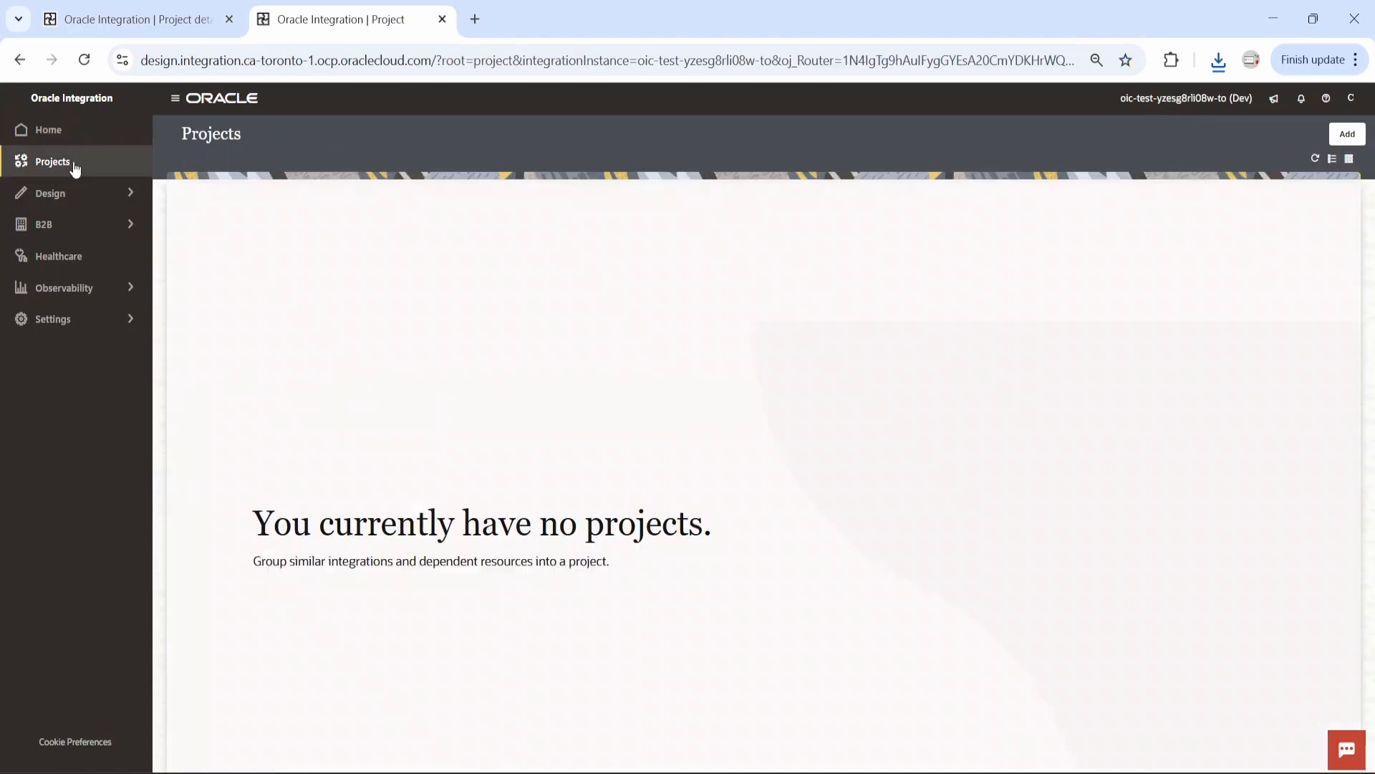
Import DEMOFIRSTPROJECT-DEMOFIRSTDEPLOY.car as a new project in the test instance and dismiss the notifications
click(1346, 138)
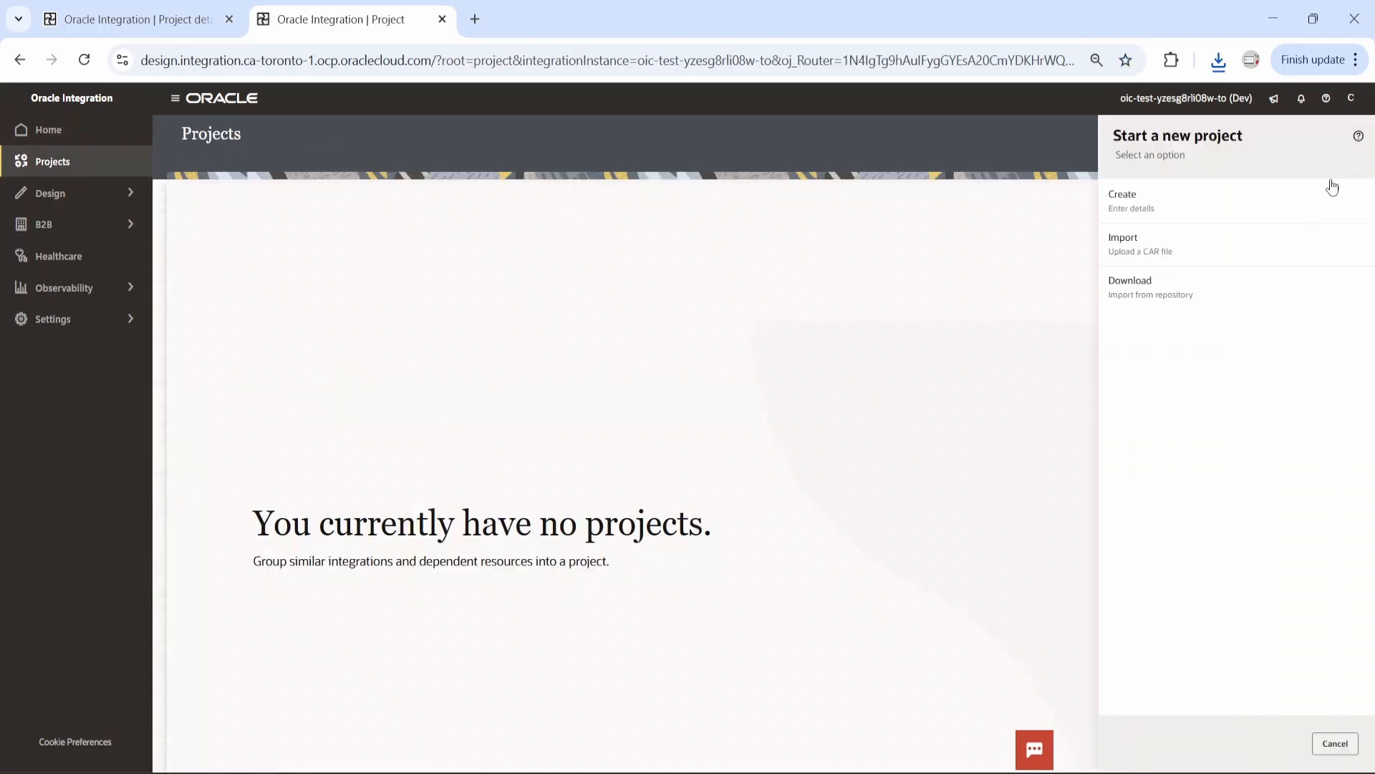
click(1166, 251)
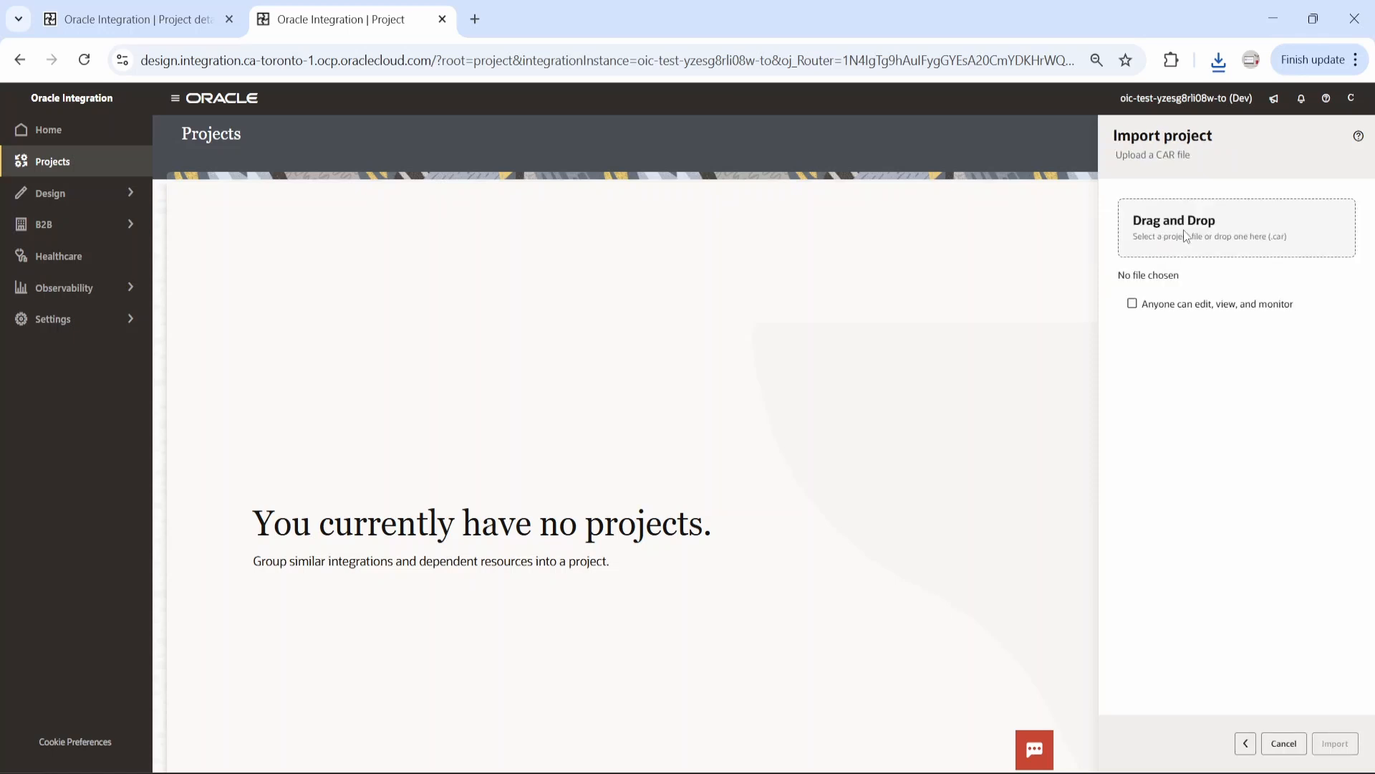
click(1186, 238)
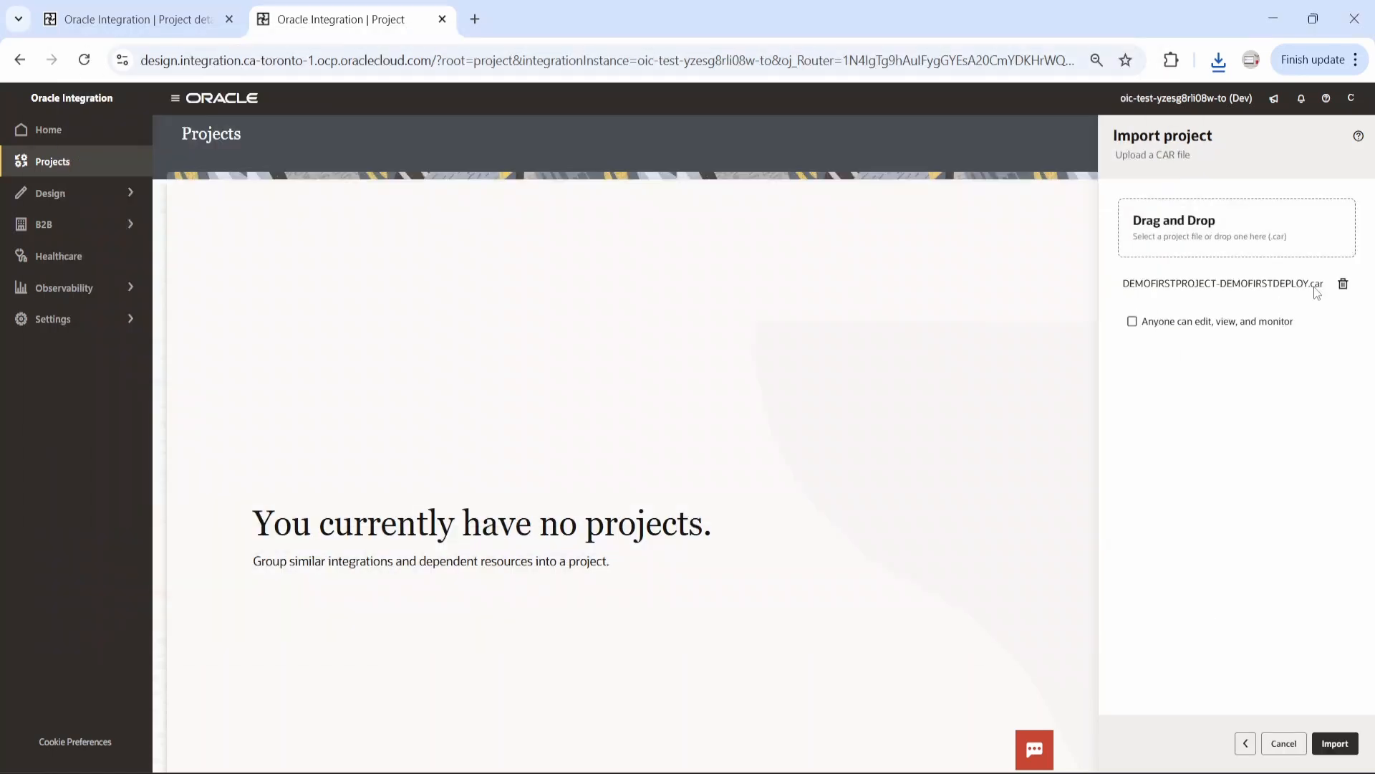
click(1335, 743)
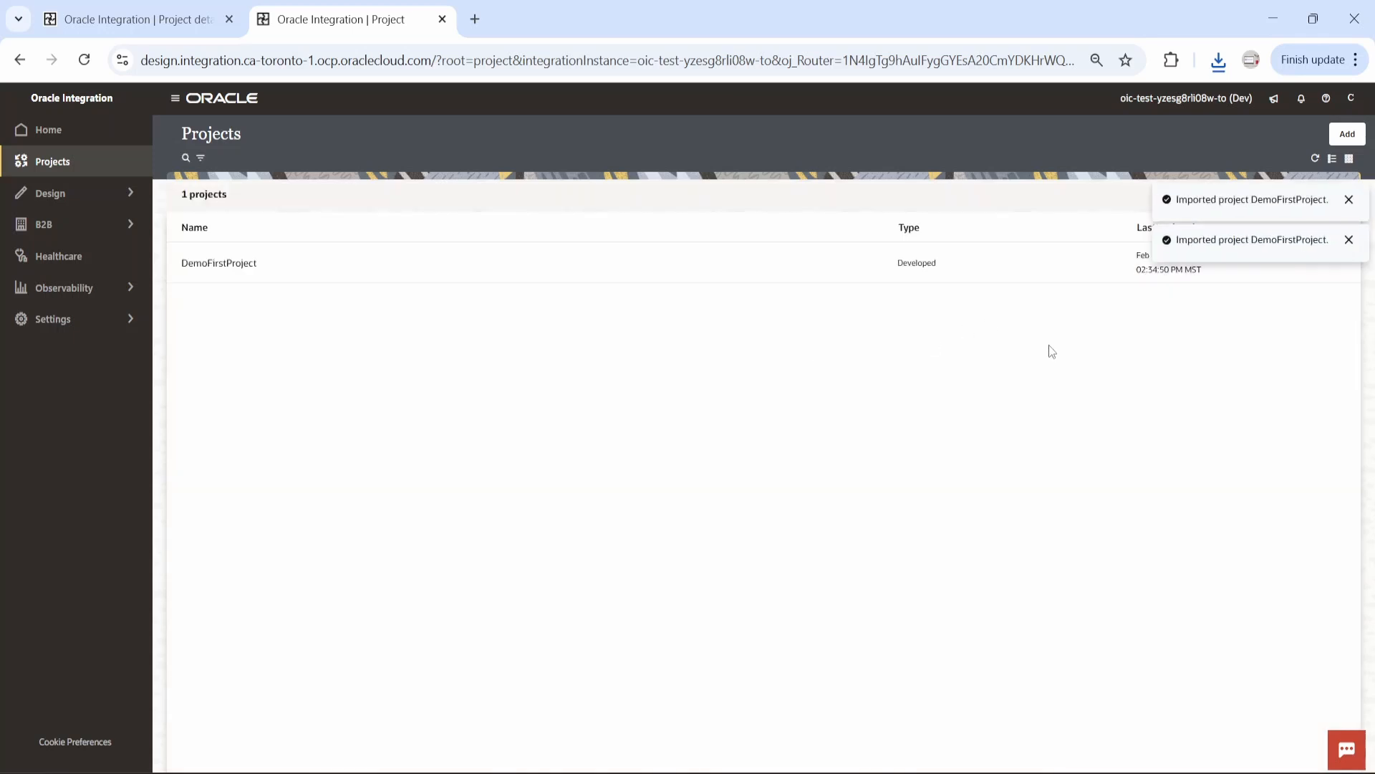
click(1349, 200)
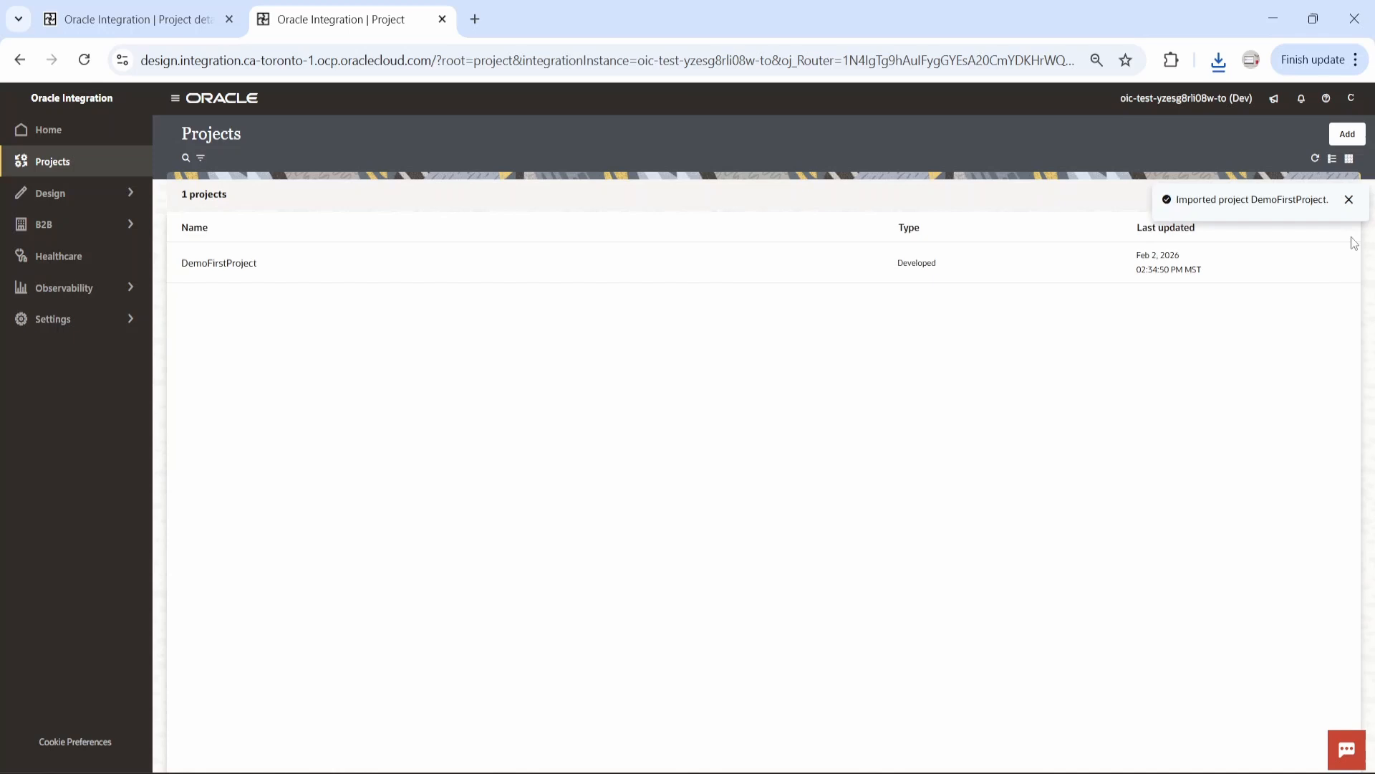
click(1348, 200)
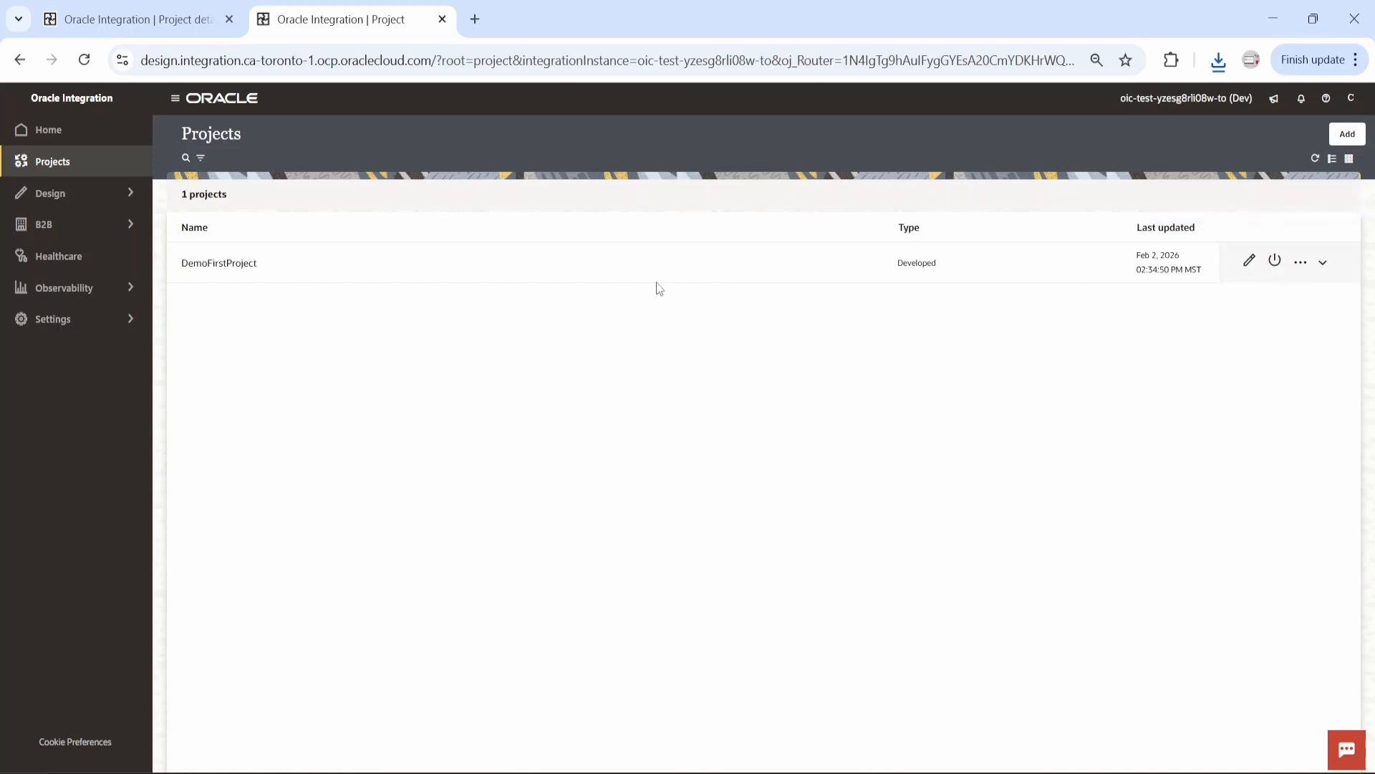
Open the imported DemoFirstProject and examine its sharing choices for Owners, Can edit, Can view and Can monitor without sharing it
click(233, 266)
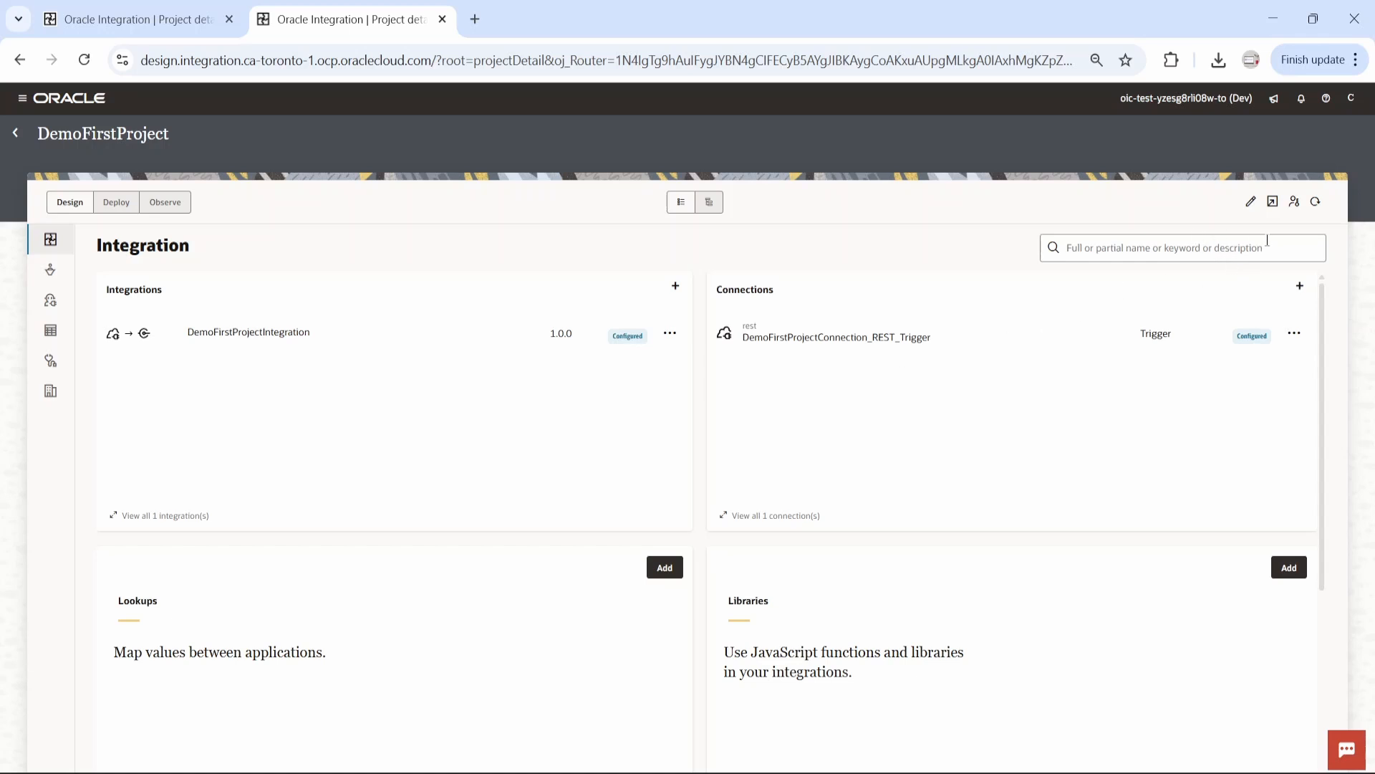
click(1296, 203)
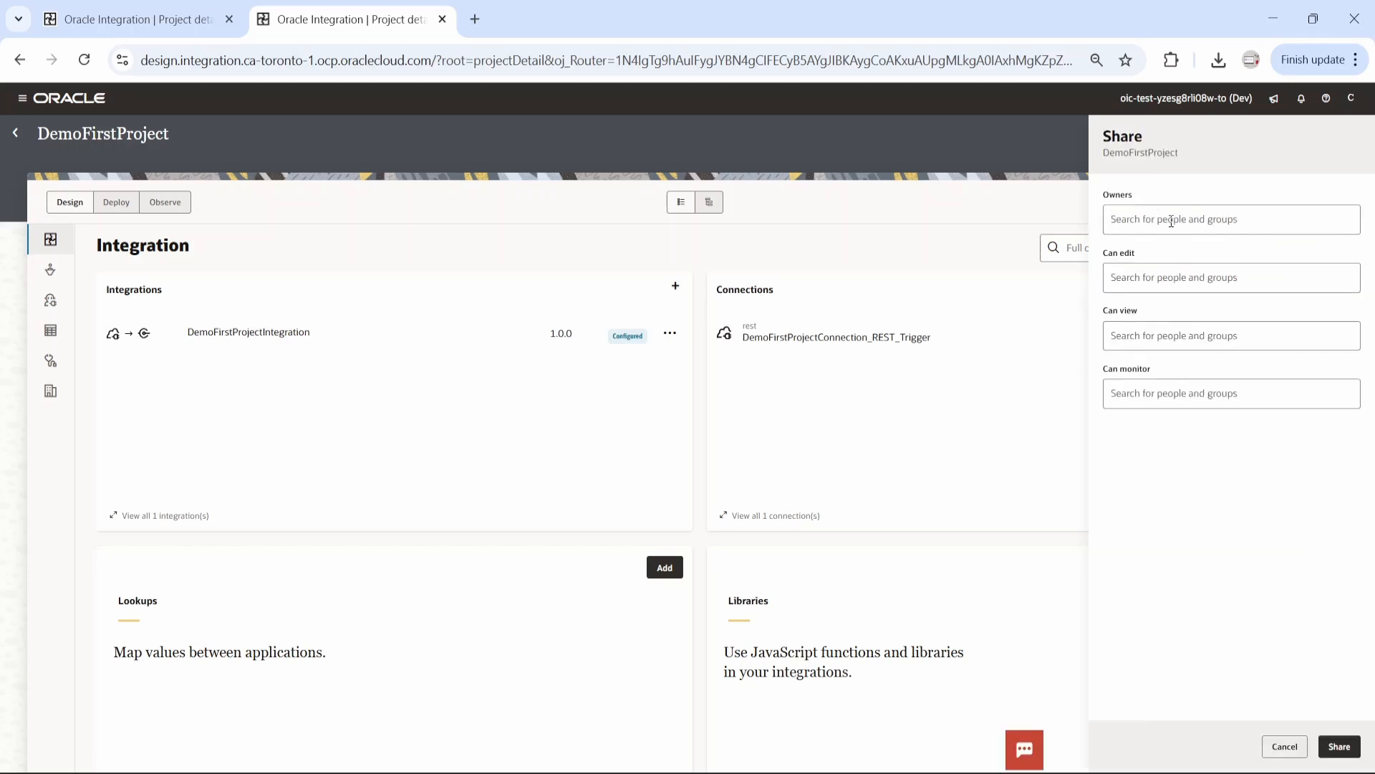
click(1185, 222)
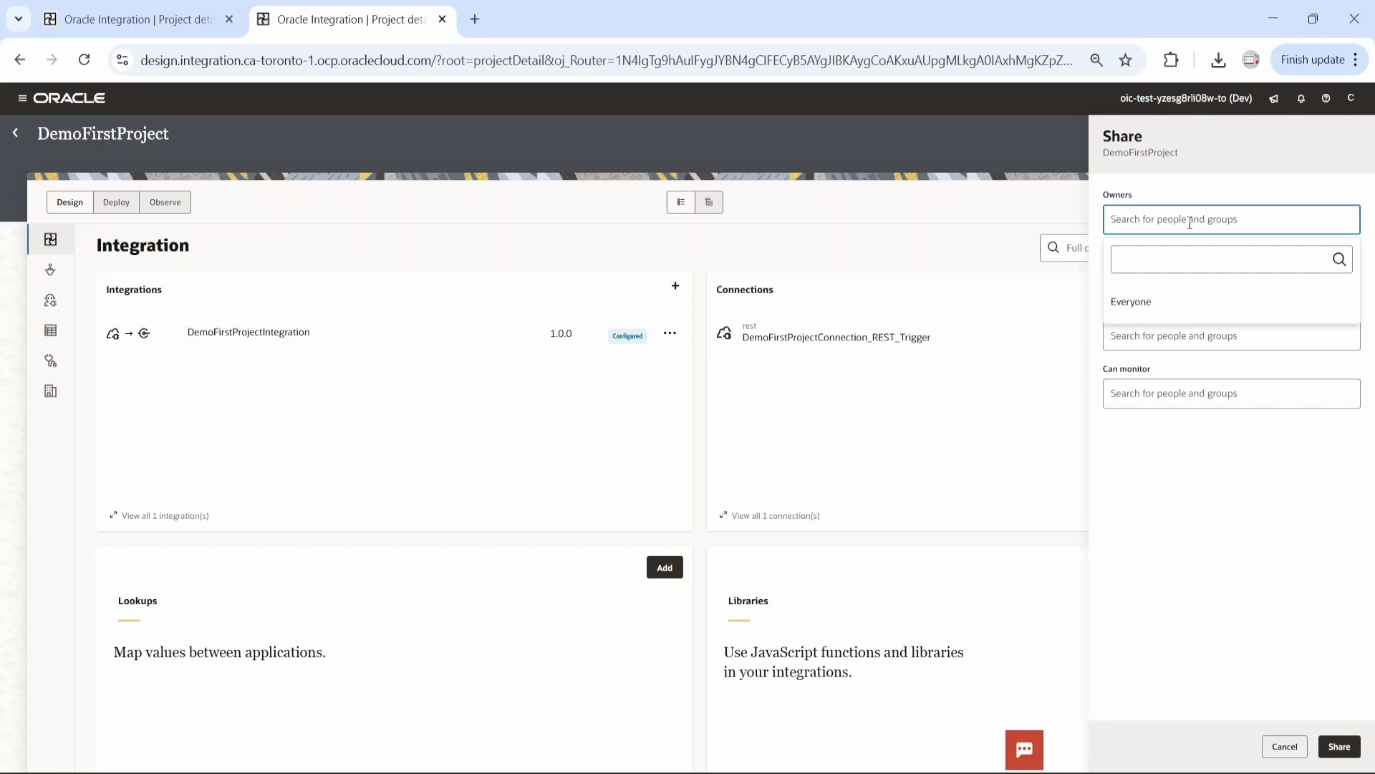
click(1195, 218)
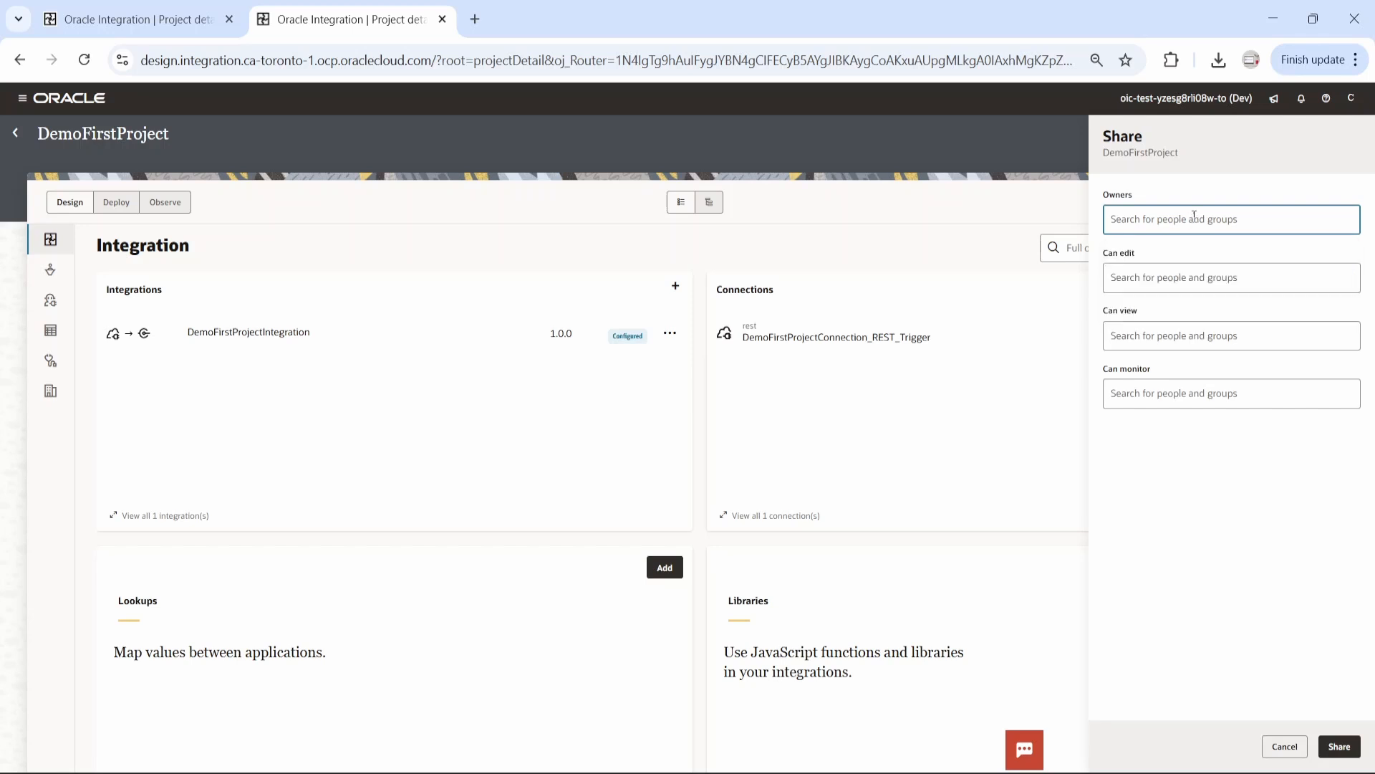
click(1164, 276)
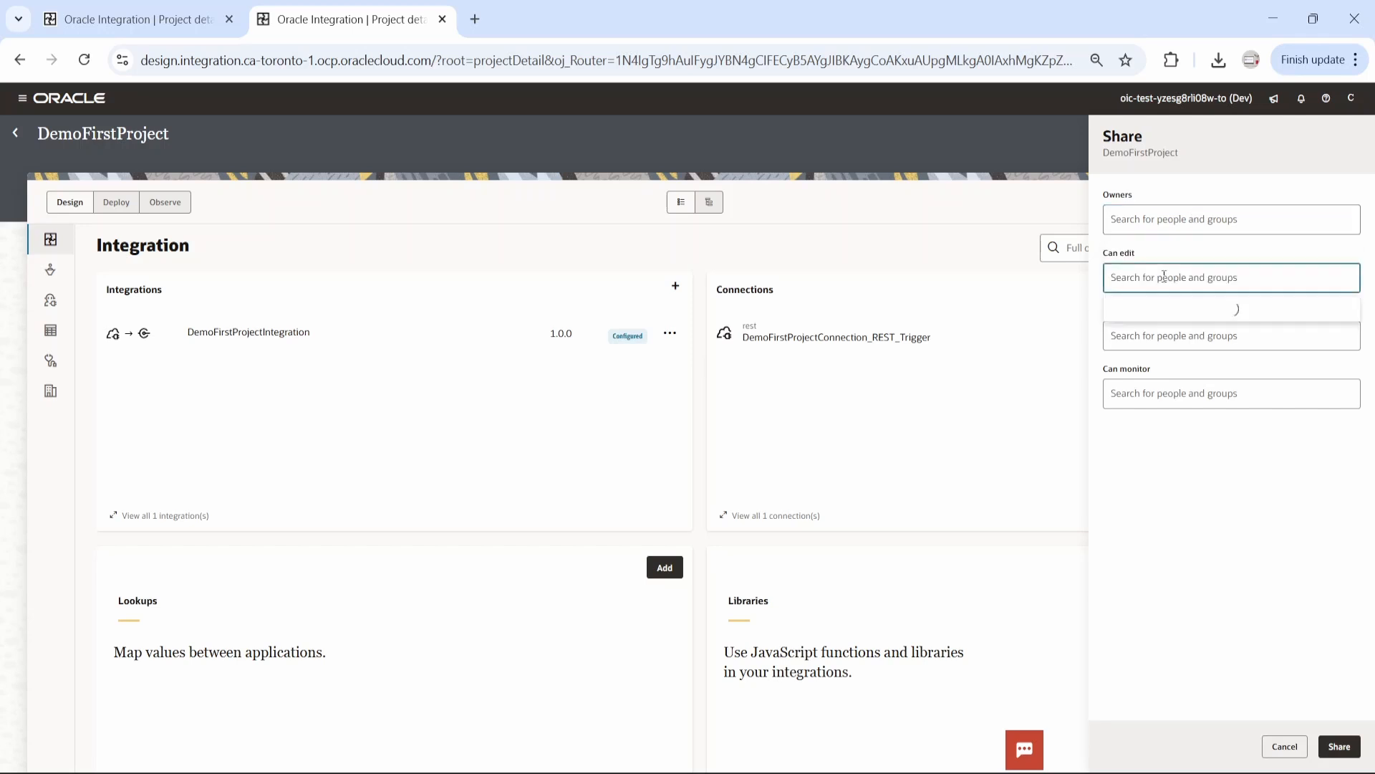
click(1214, 250)
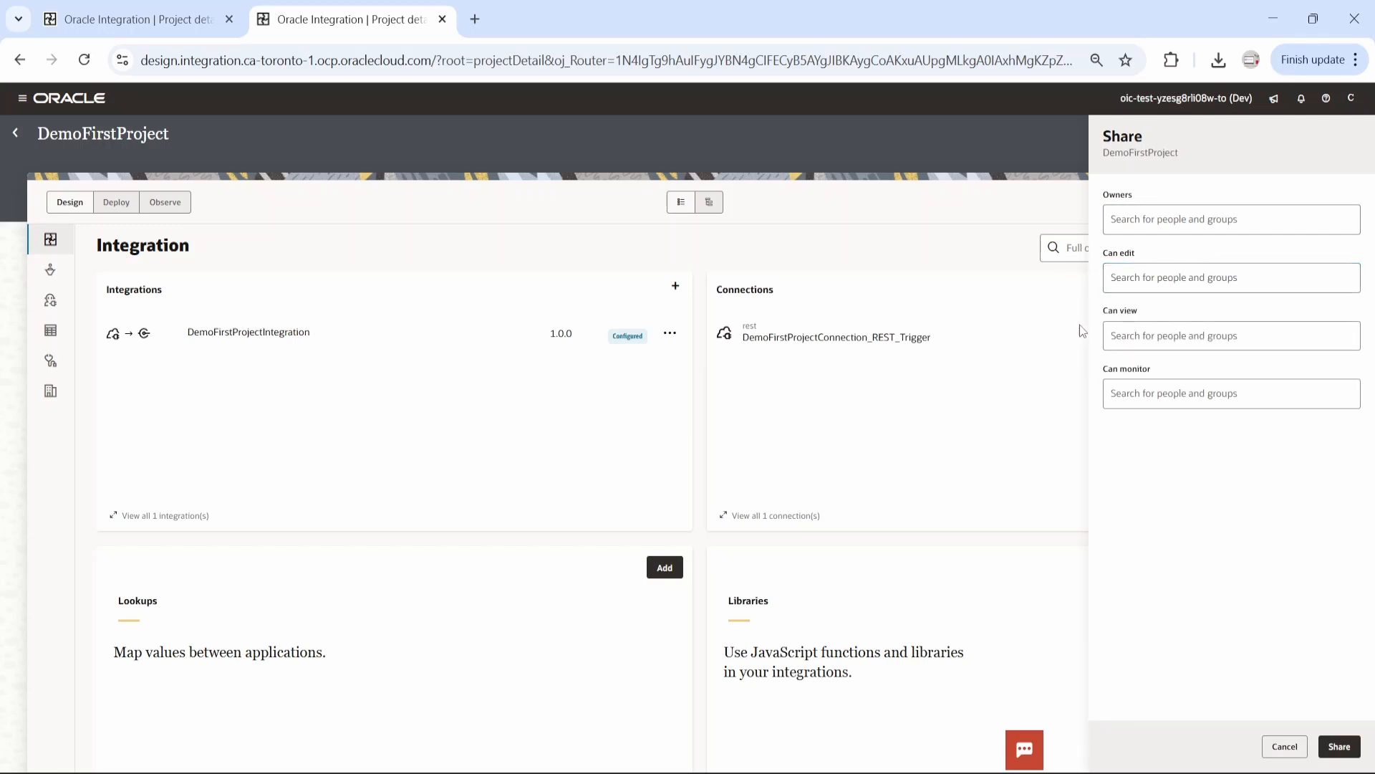
click(1161, 339)
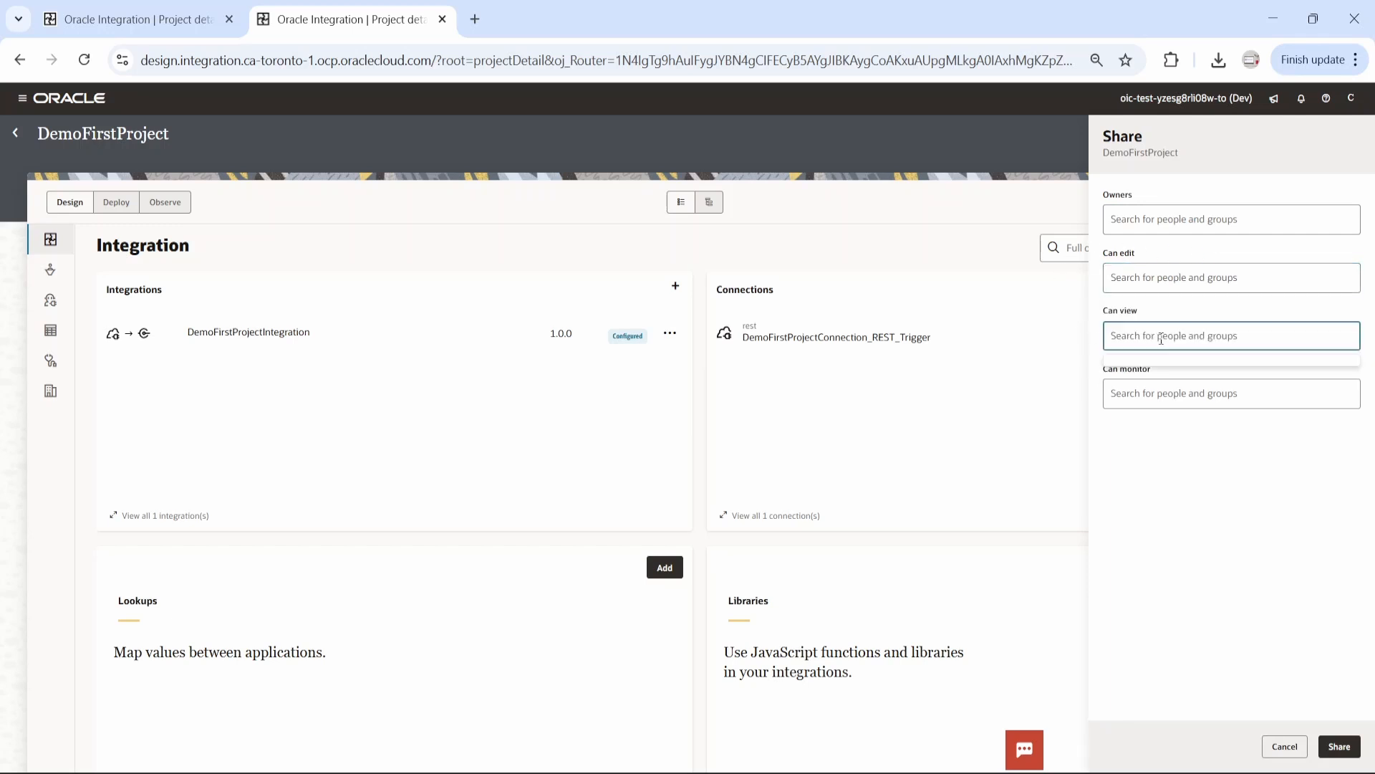
click(1161, 336)
click(1171, 392)
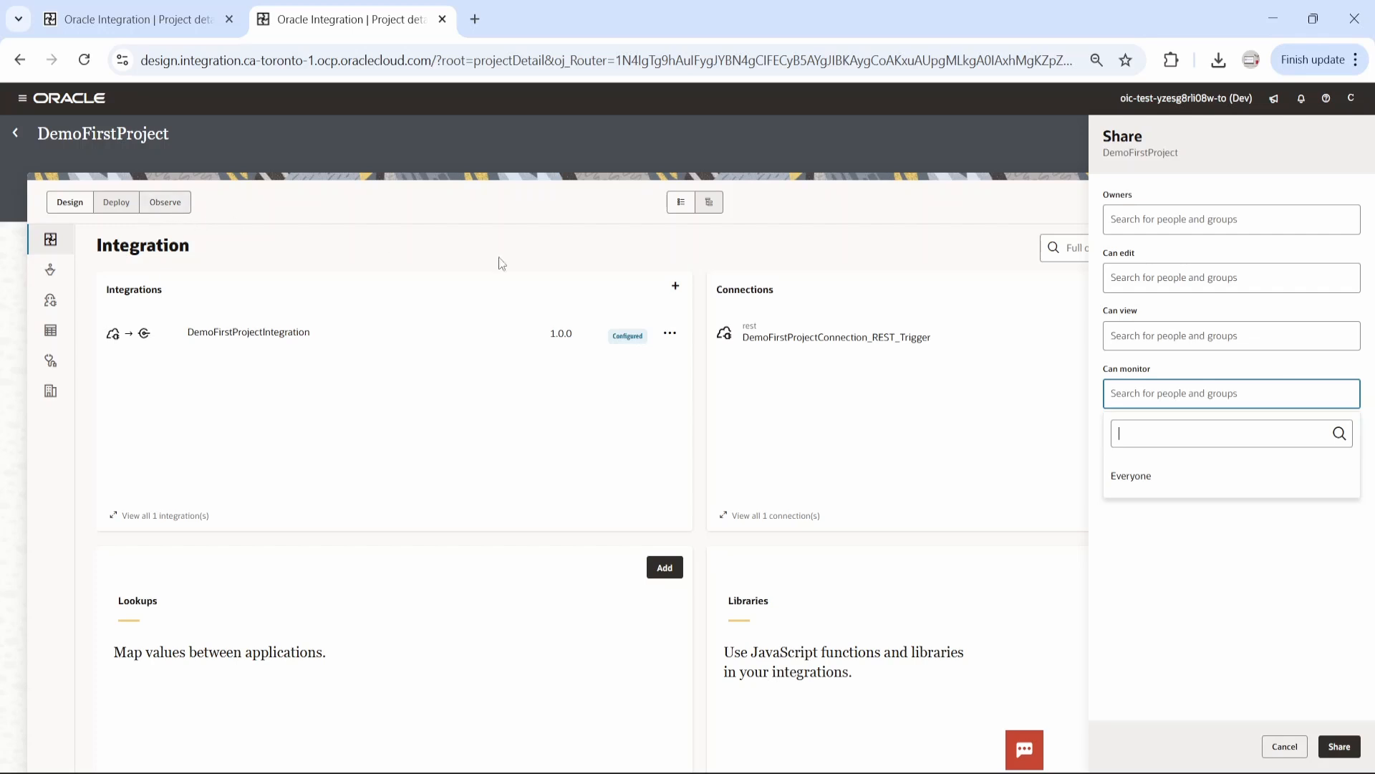
click(999, 219)
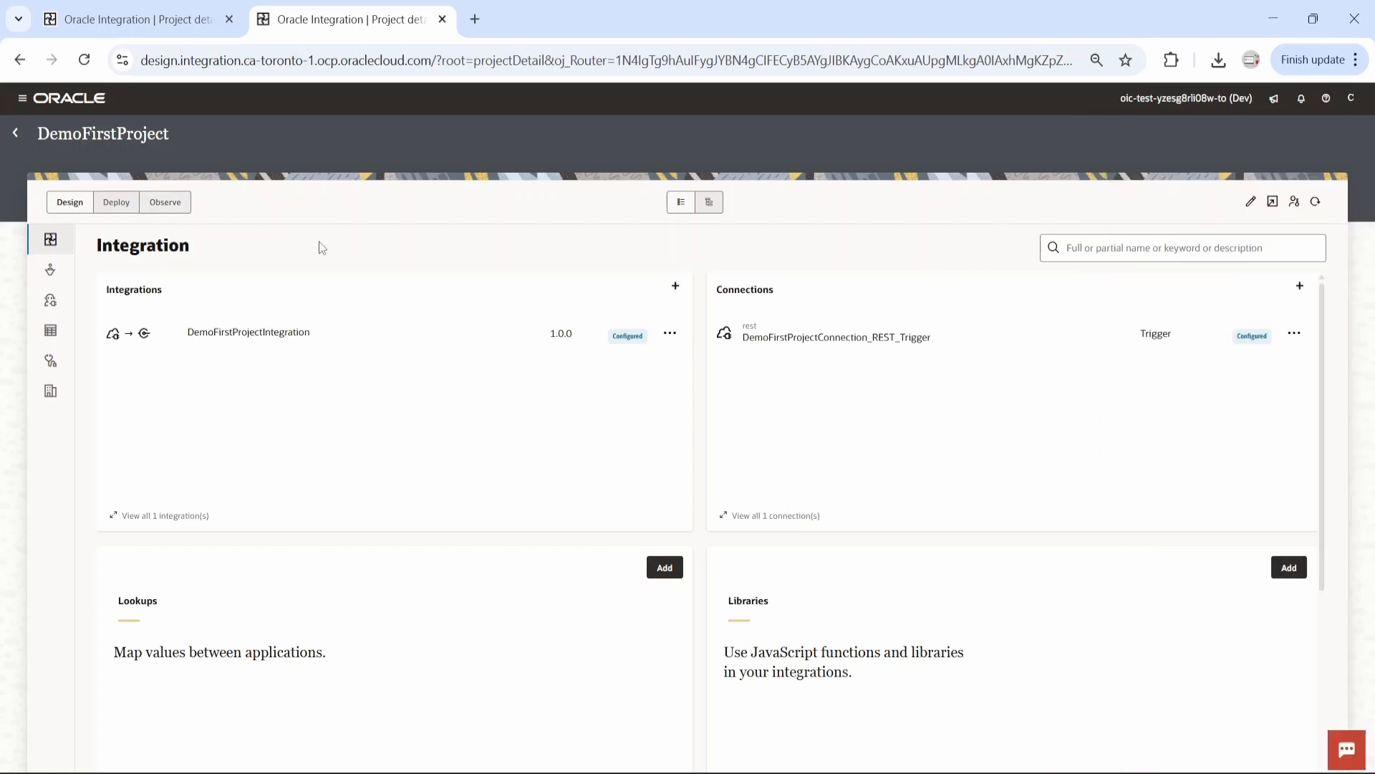